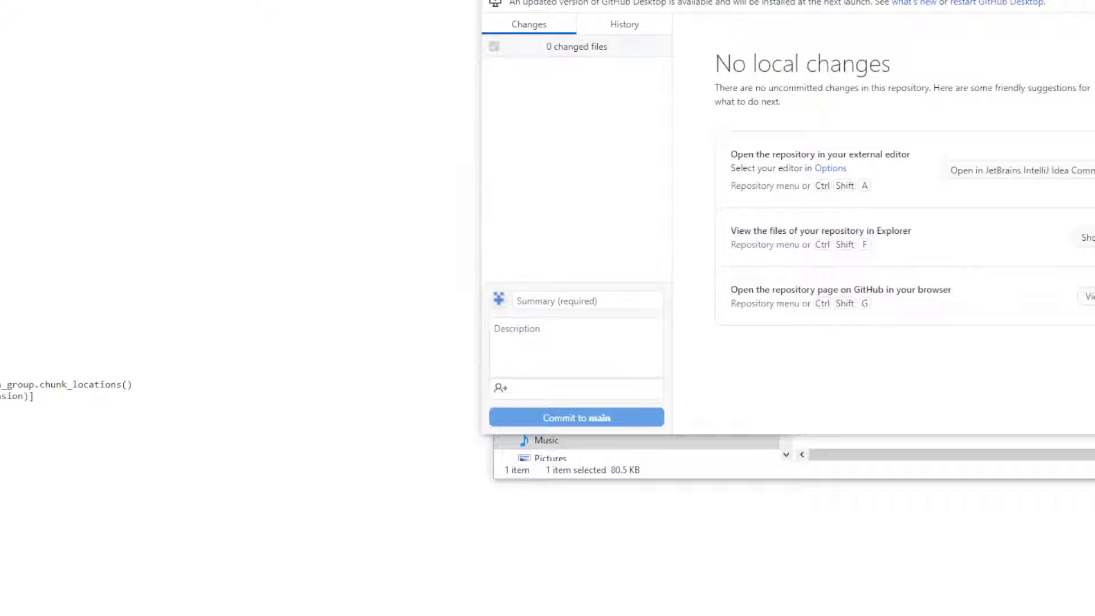
Switch to Amulet, show its operations, and open the operations plugin folder, moving the folder window aside.
key(alt+Tab)
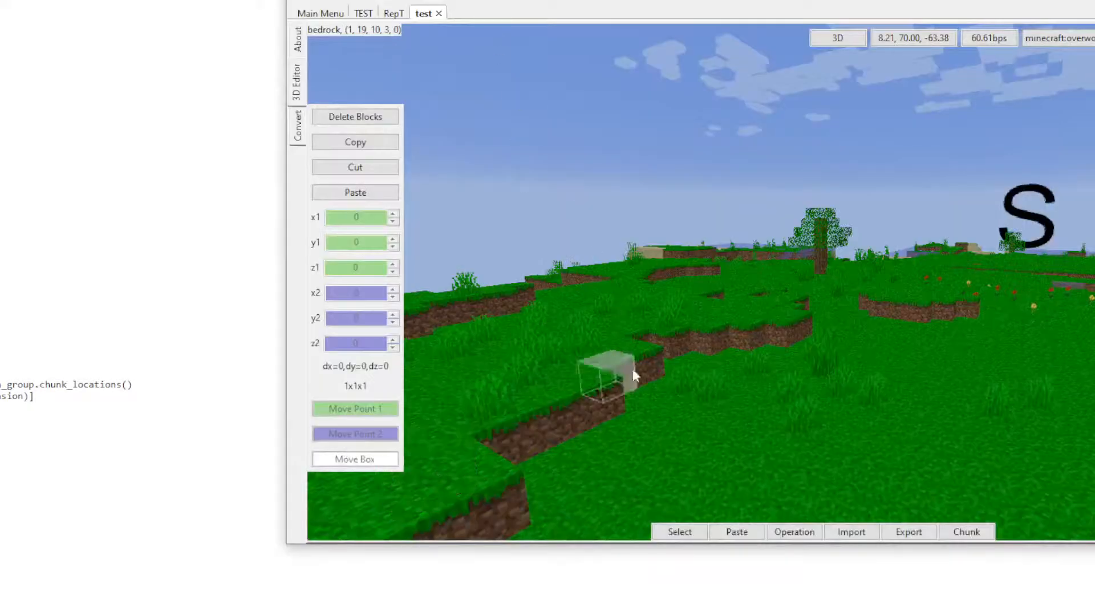
click(798, 533)
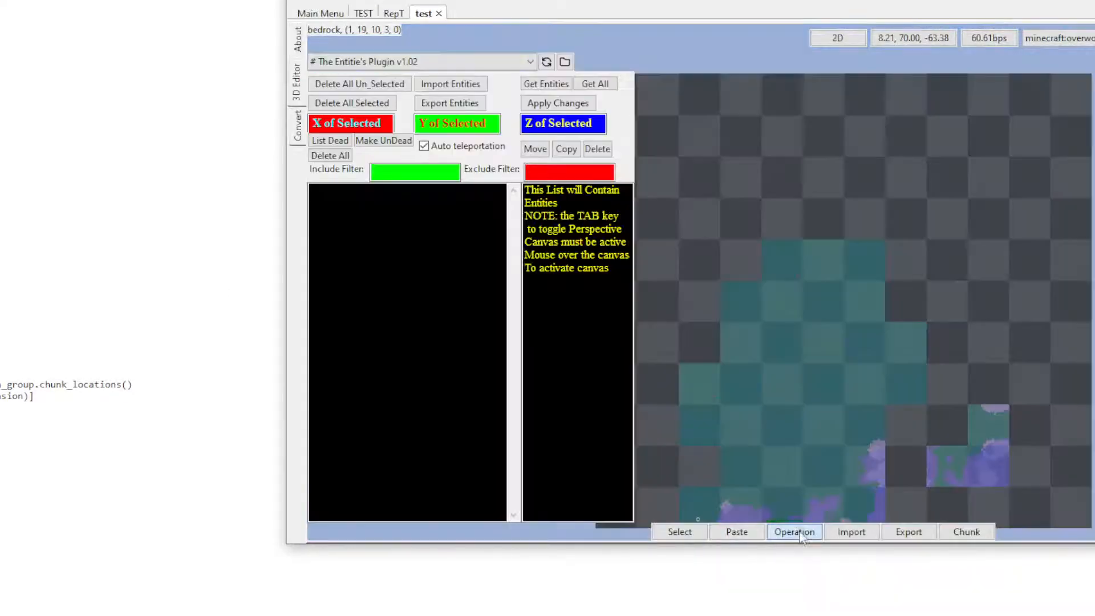
click(564, 63)
drag(684, 2, 674, 4)
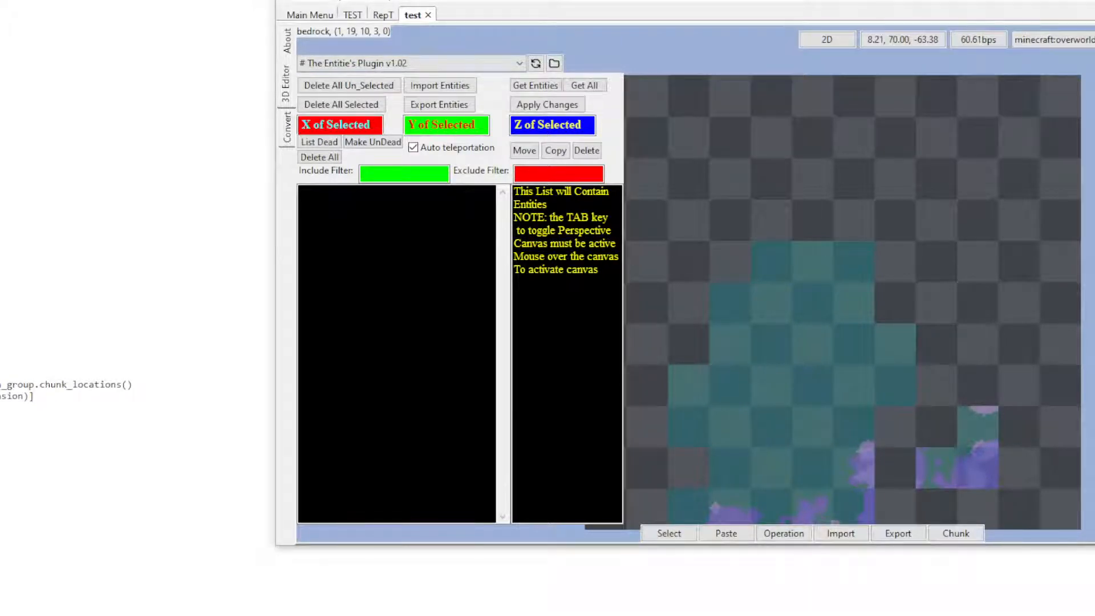
click(553, 63)
drag(428, 68, 439, 69)
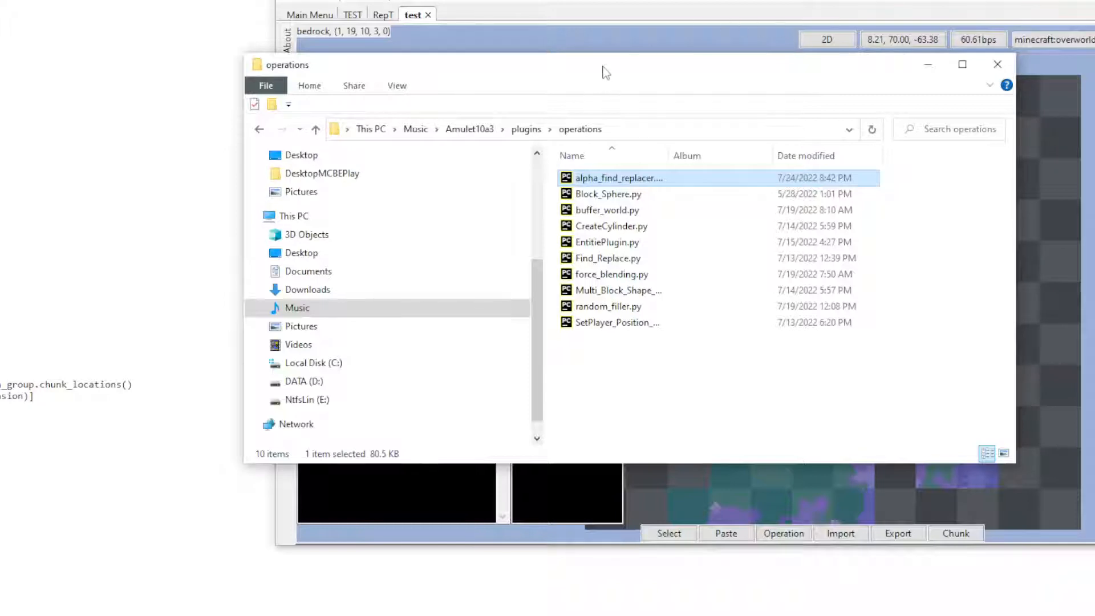
drag(608, 73, 1094, 105)
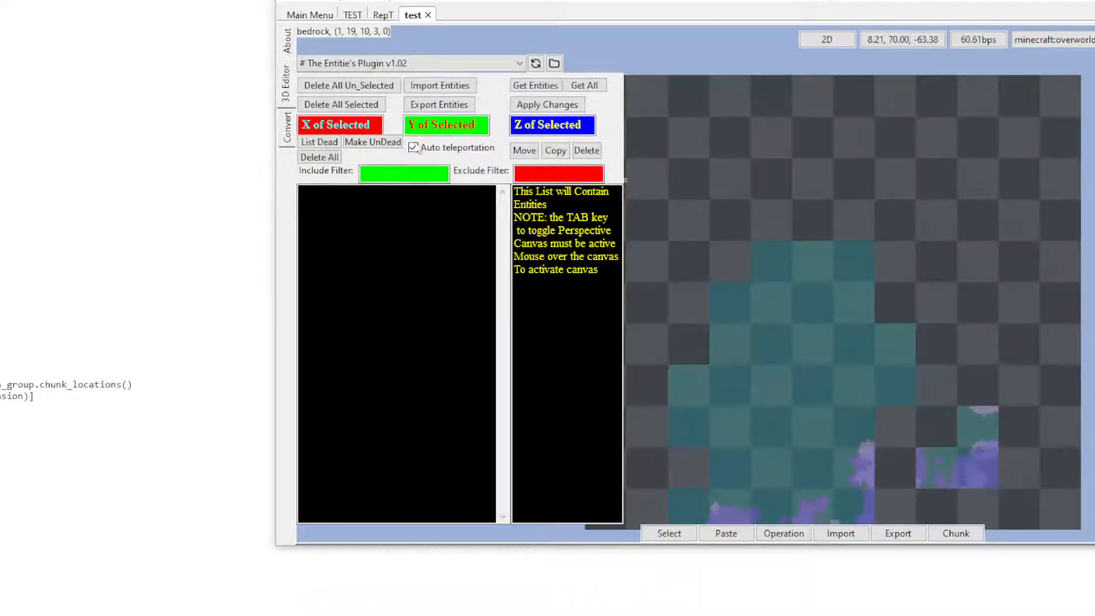
Load the Finder_Replacer v.1.11 operation and limit its search to entities only.
click(444, 63)
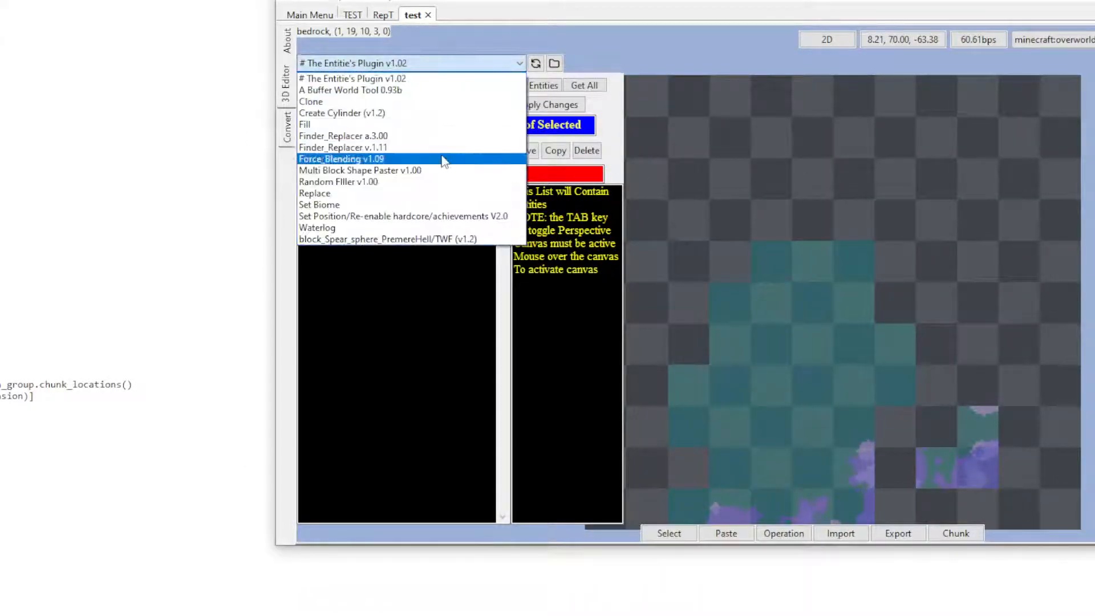
click(444, 148)
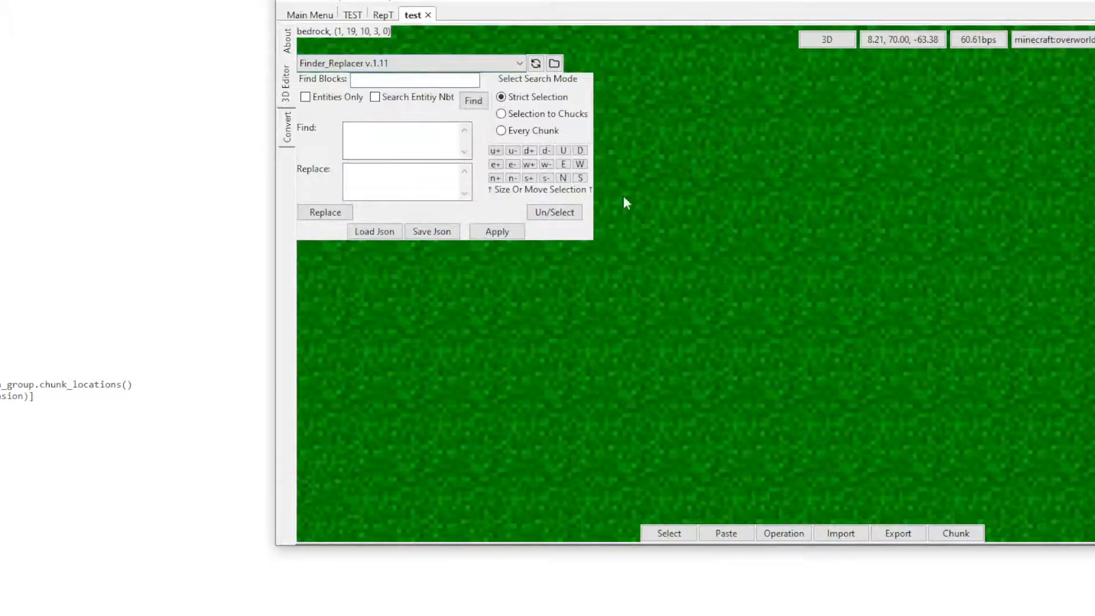
right_drag(812, 284, 786, 122)
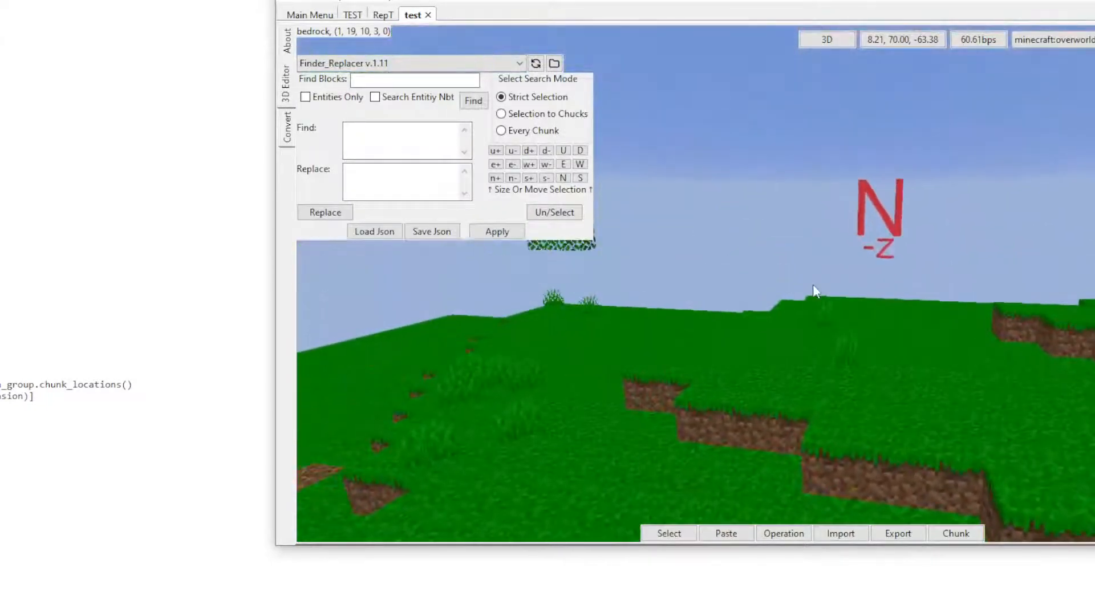
key(space)
key(space)
right_drag(835, 338, 878, 442)
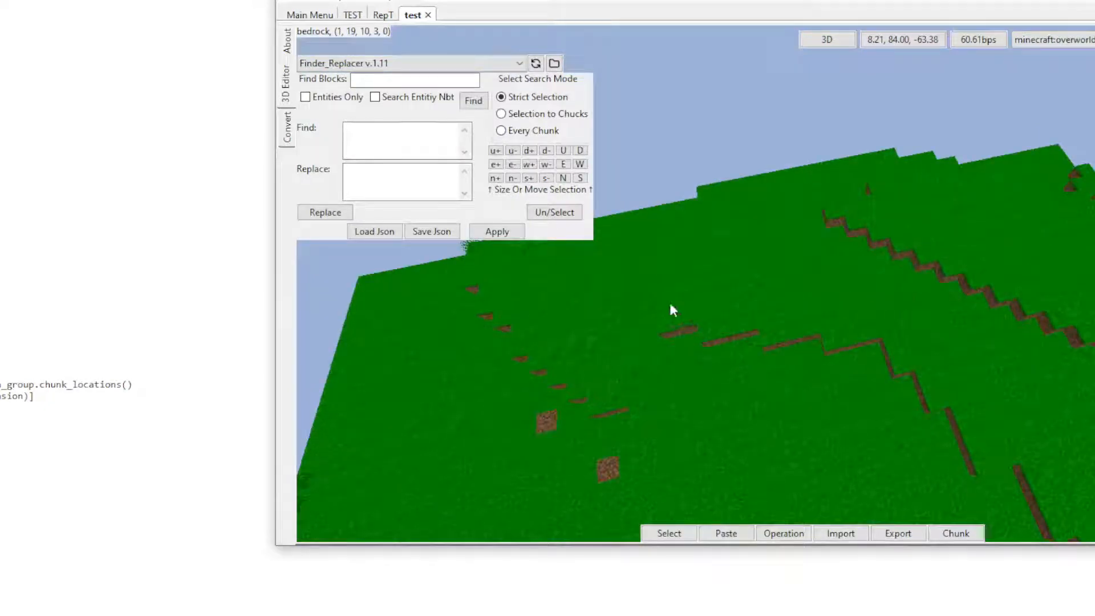
key(shift)
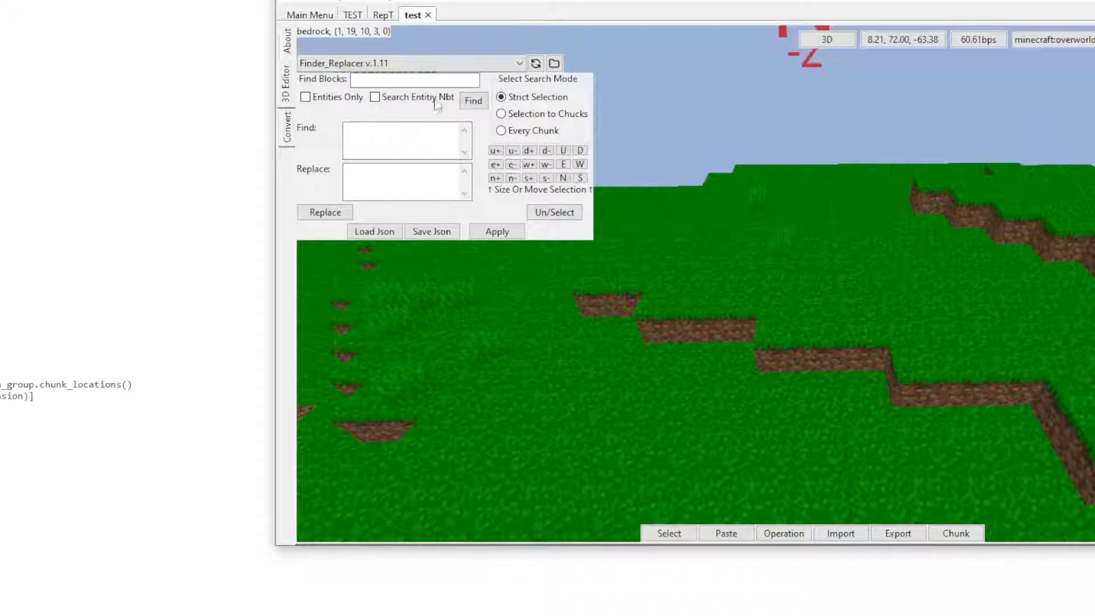
click(326, 103)
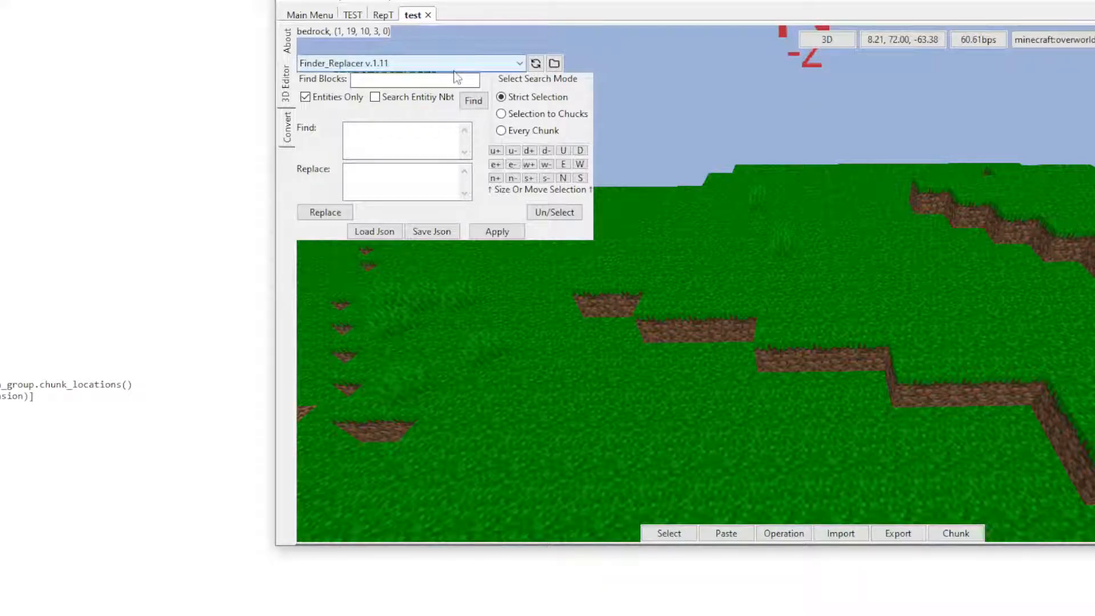
click(493, 151)
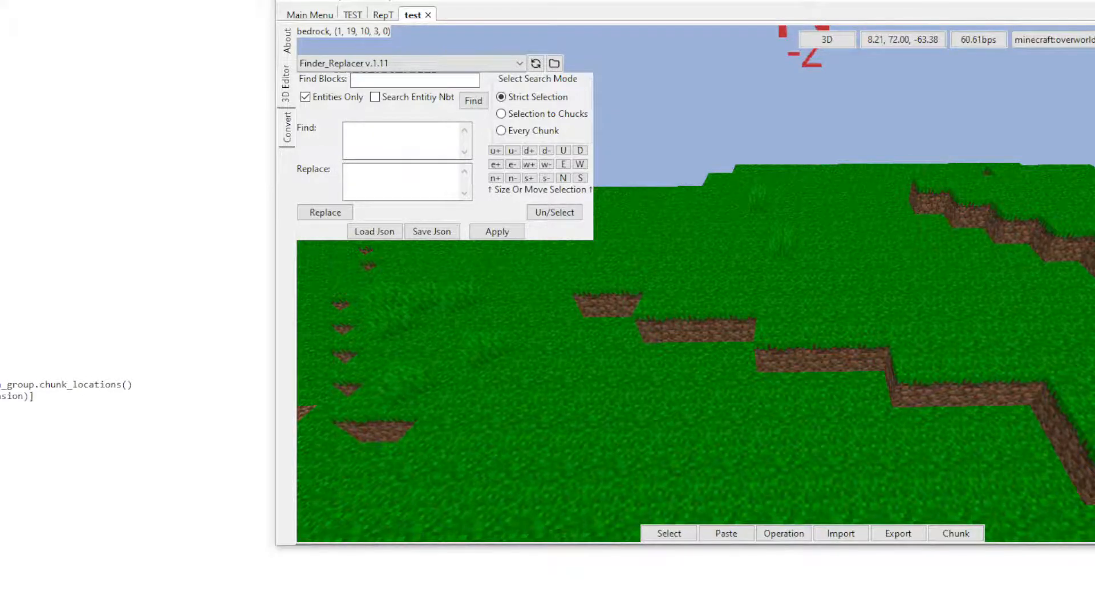
Look through the OBS settings for streaming, video, audio, output, general options, hotkeys and advanced options.
drag(0, 182, 1067, 34)
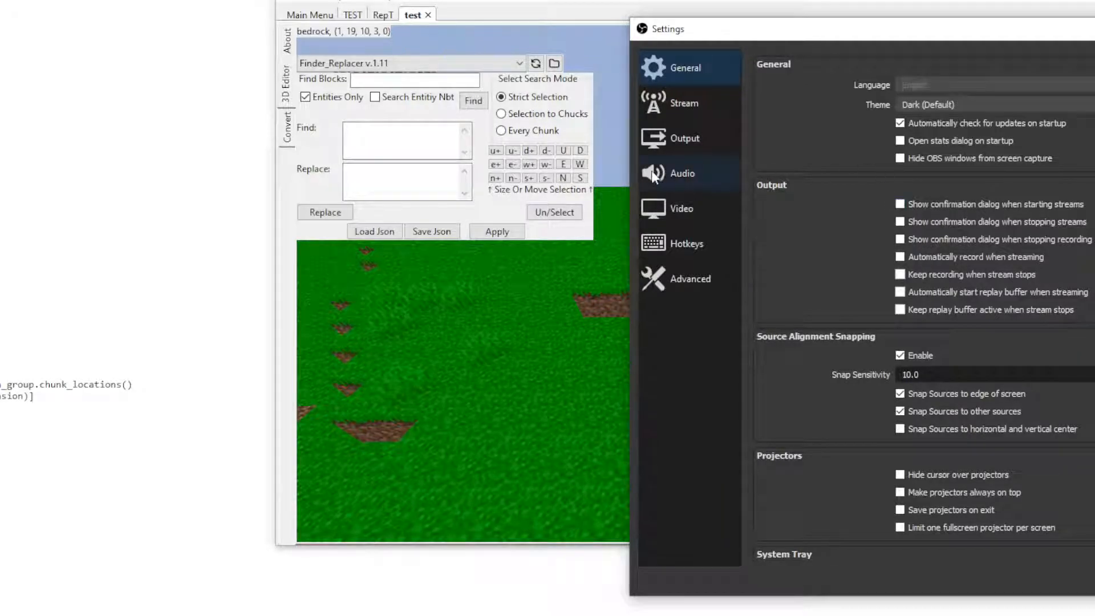
click(701, 114)
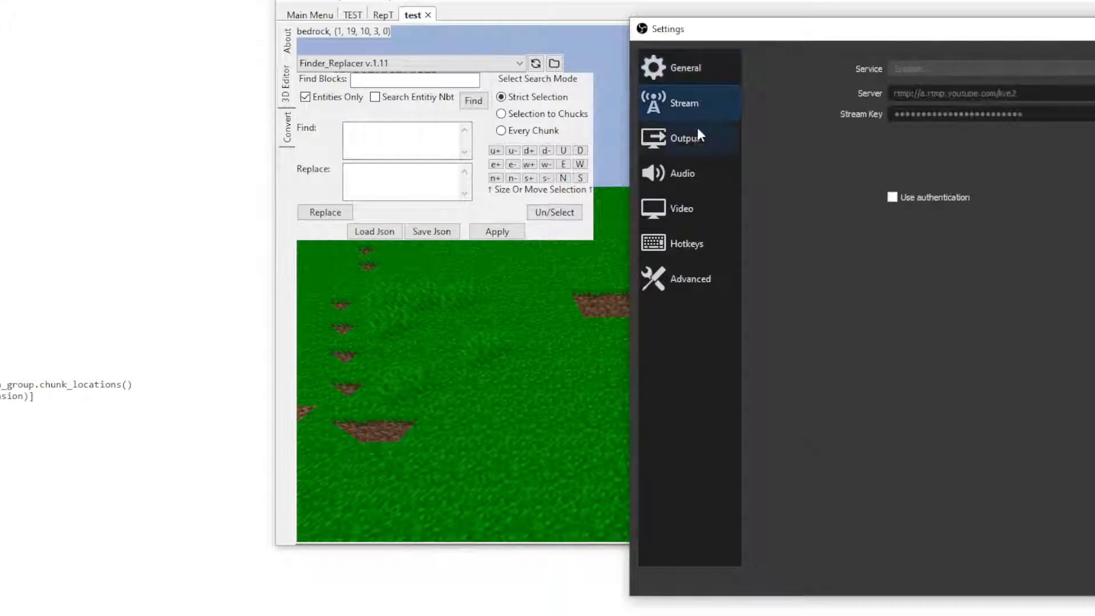
click(689, 216)
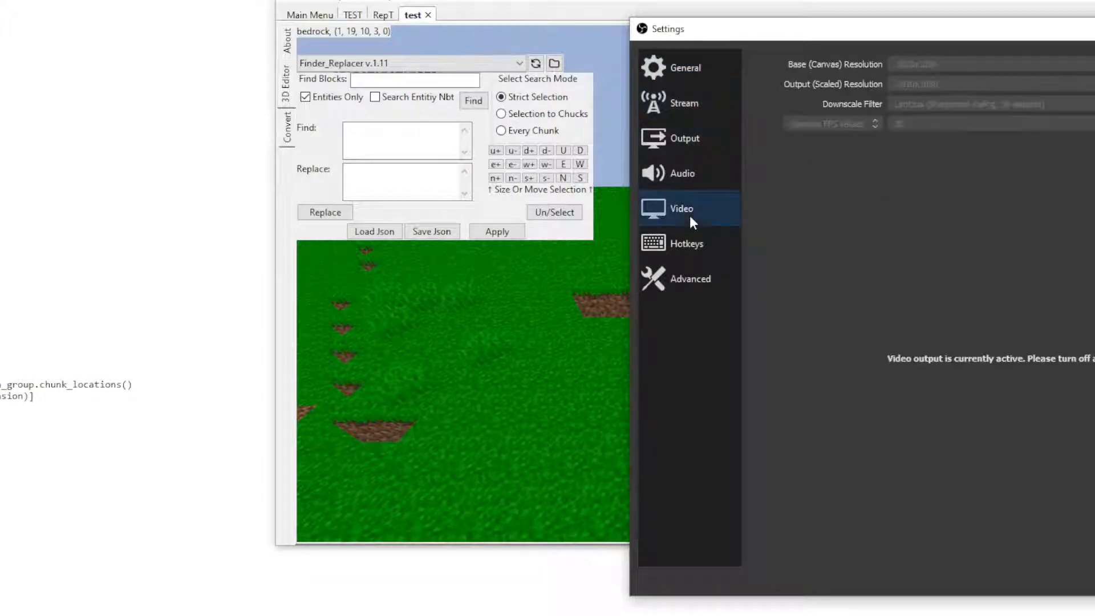
click(705, 171)
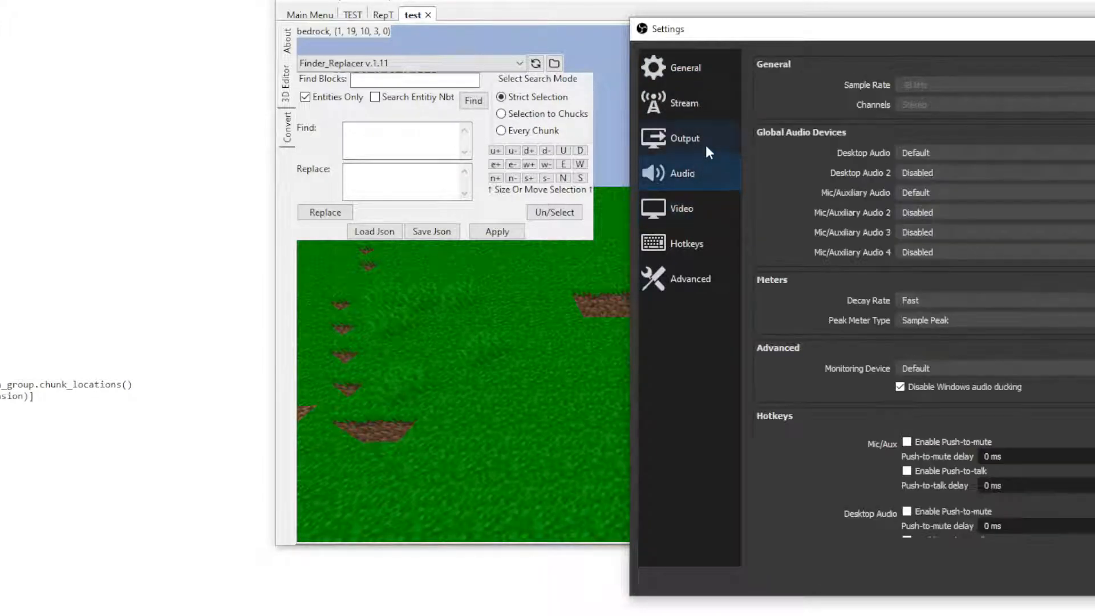
click(704, 140)
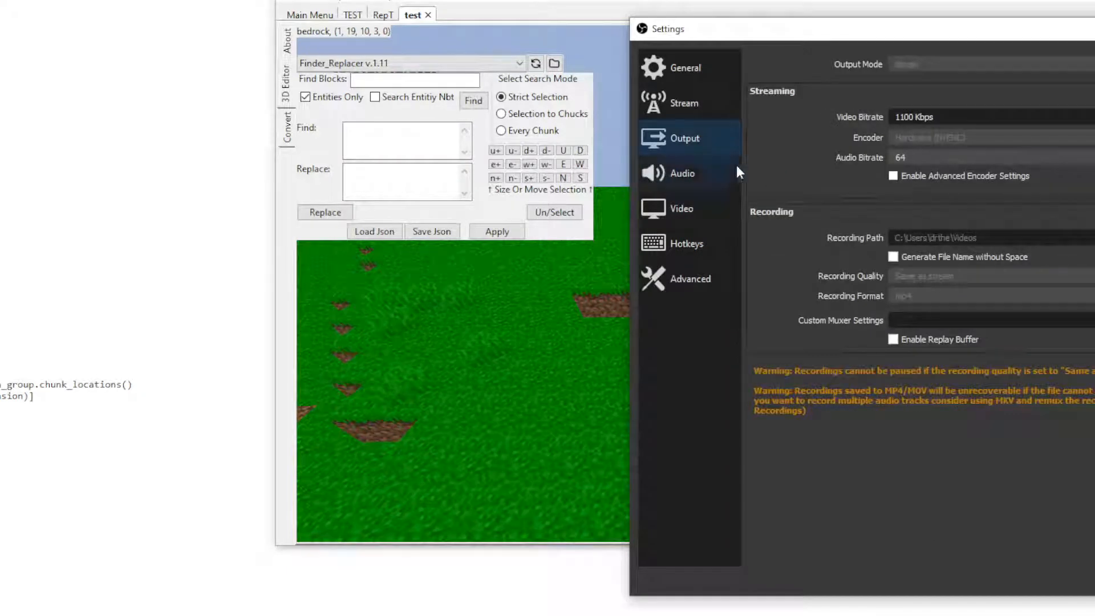
click(698, 104)
click(705, 75)
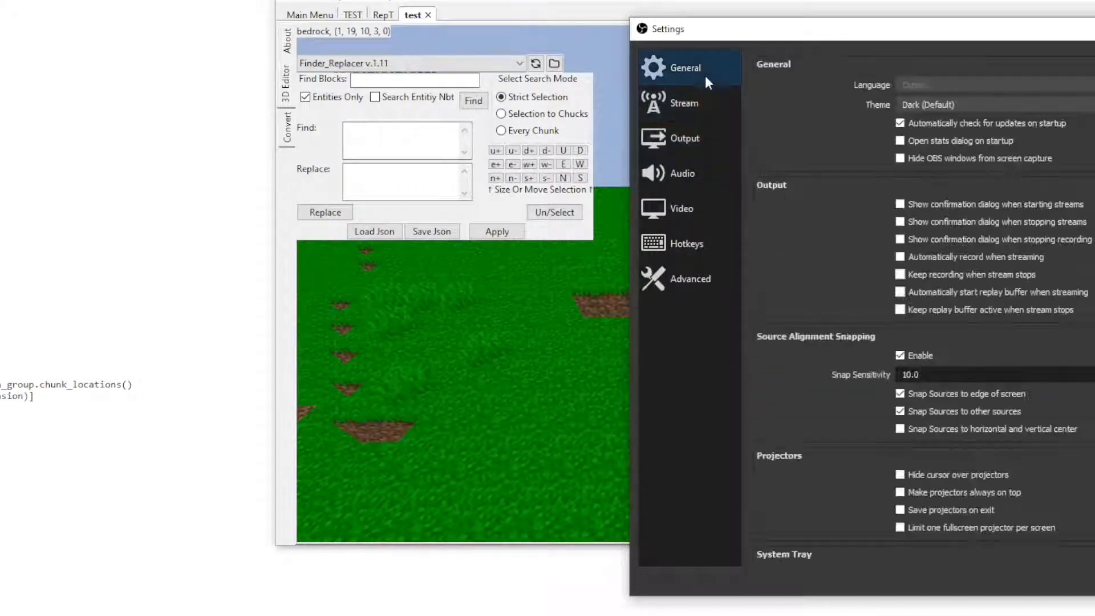
scroll(888, 215, down, 10)
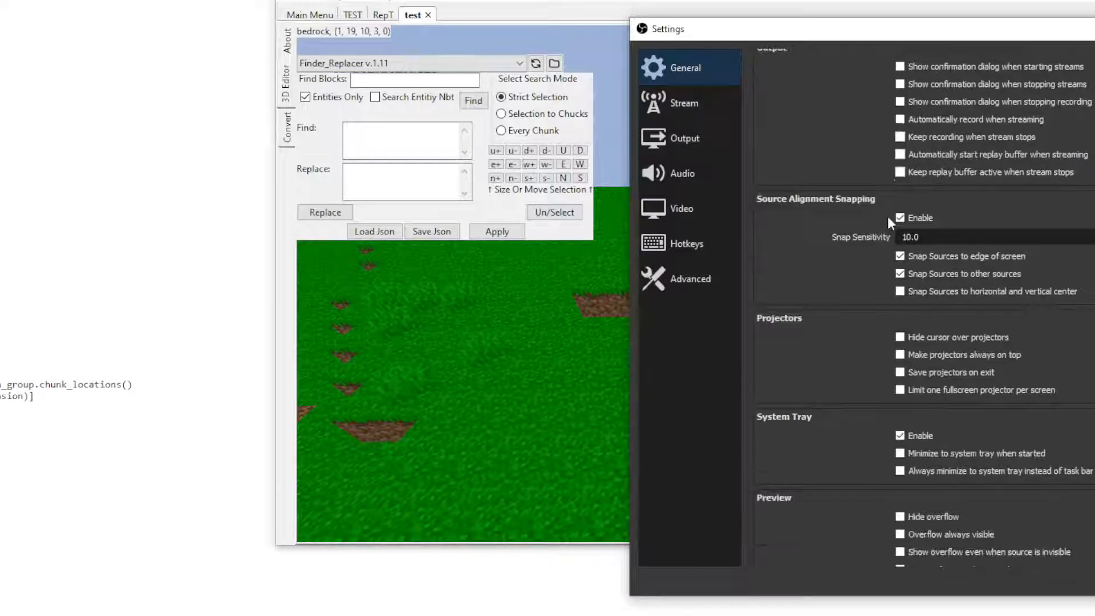
click(662, 244)
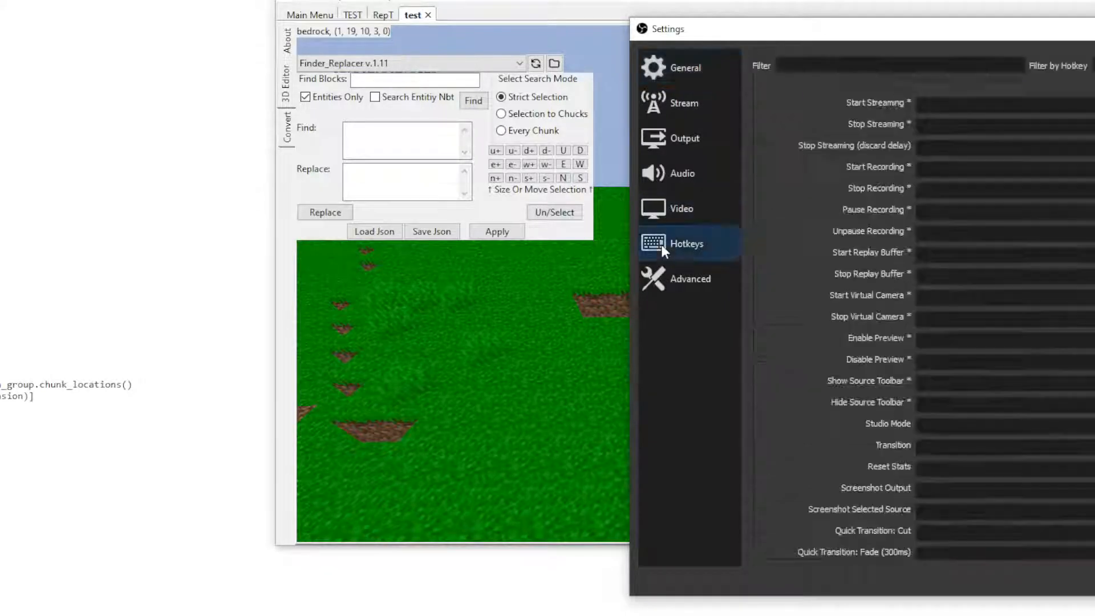
click(704, 280)
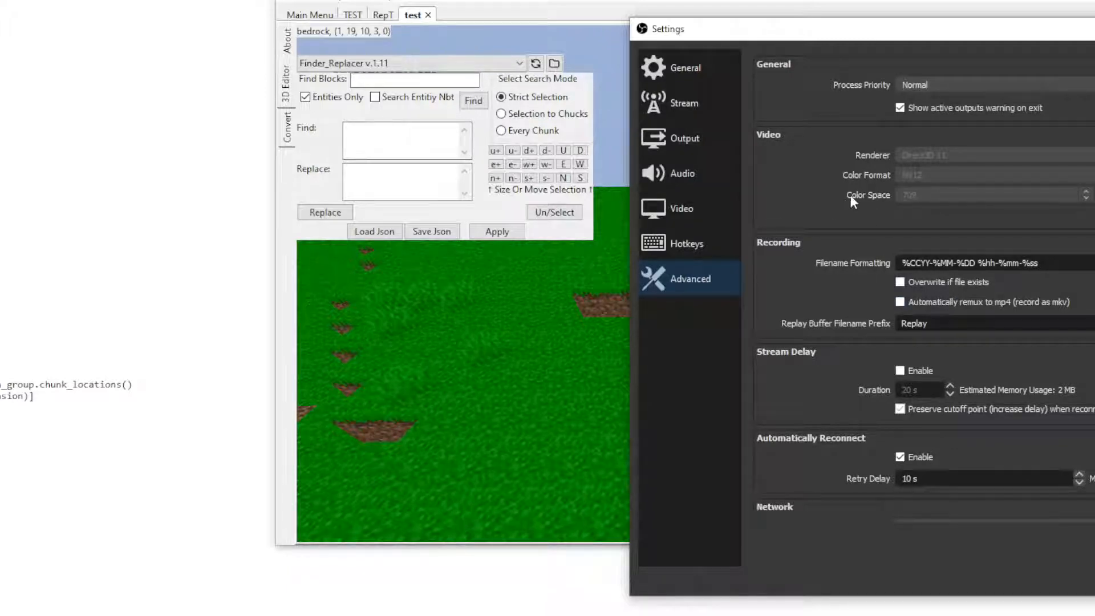
Recheck the OBS output, stream and audio settings, and move the settings window out of view.
click(684, 140)
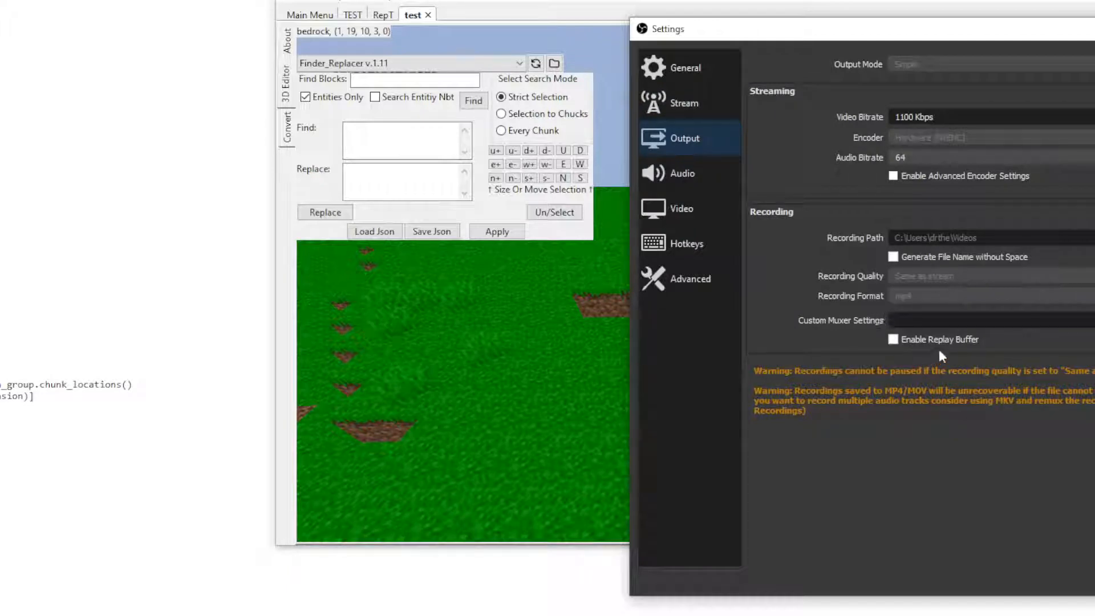
click(714, 112)
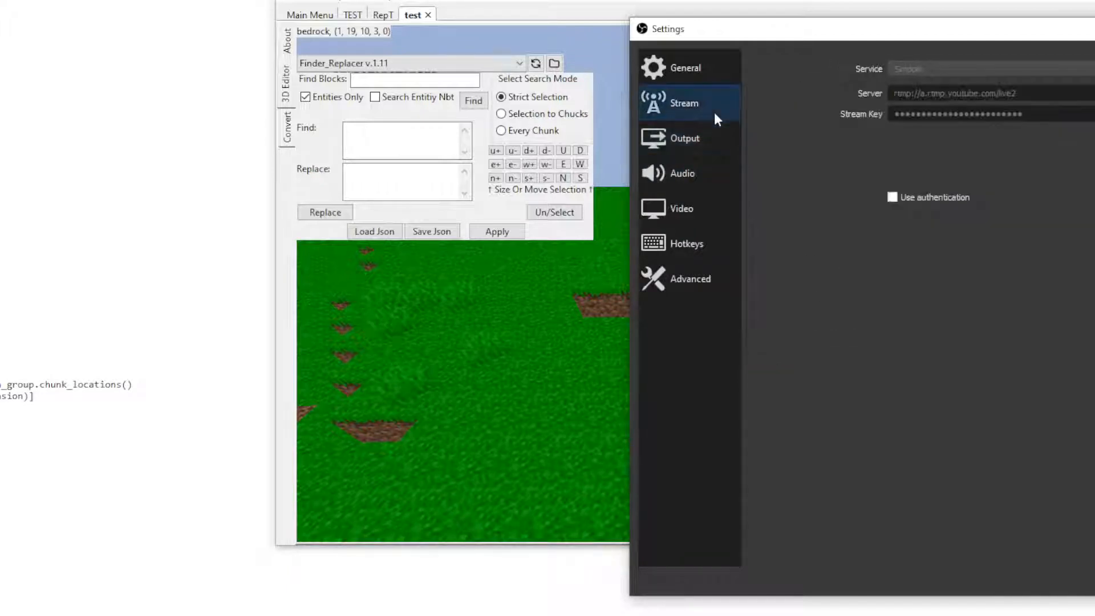
click(699, 143)
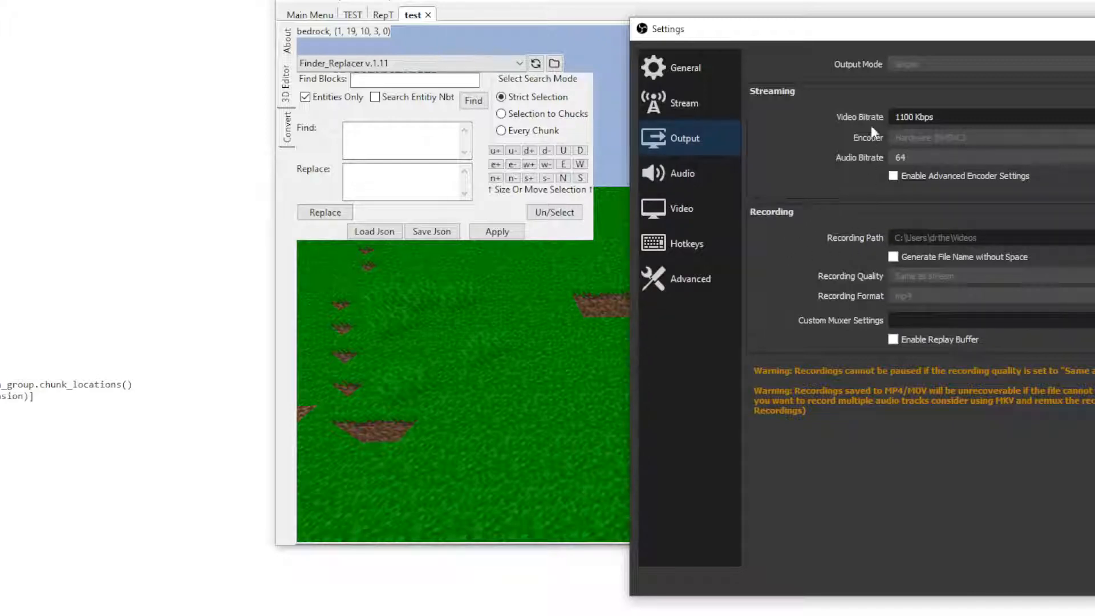
click(702, 173)
drag(850, 37, 0, 176)
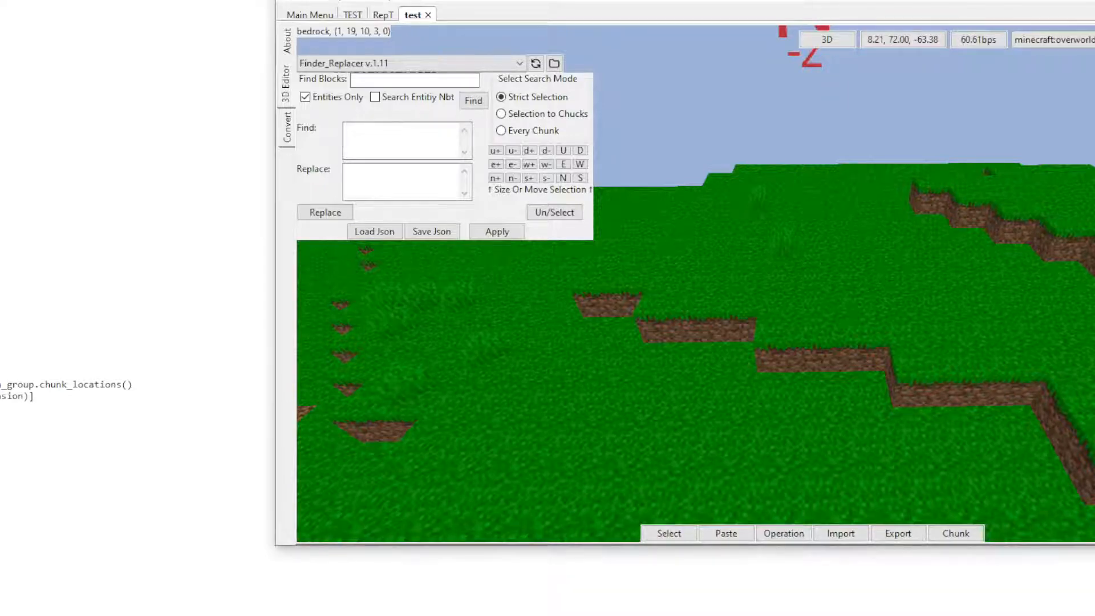
Reposition the Amulet window and select a three-block-wide box on the dirt ledge in the 3D view.
drag(684, 0, 534, 0)
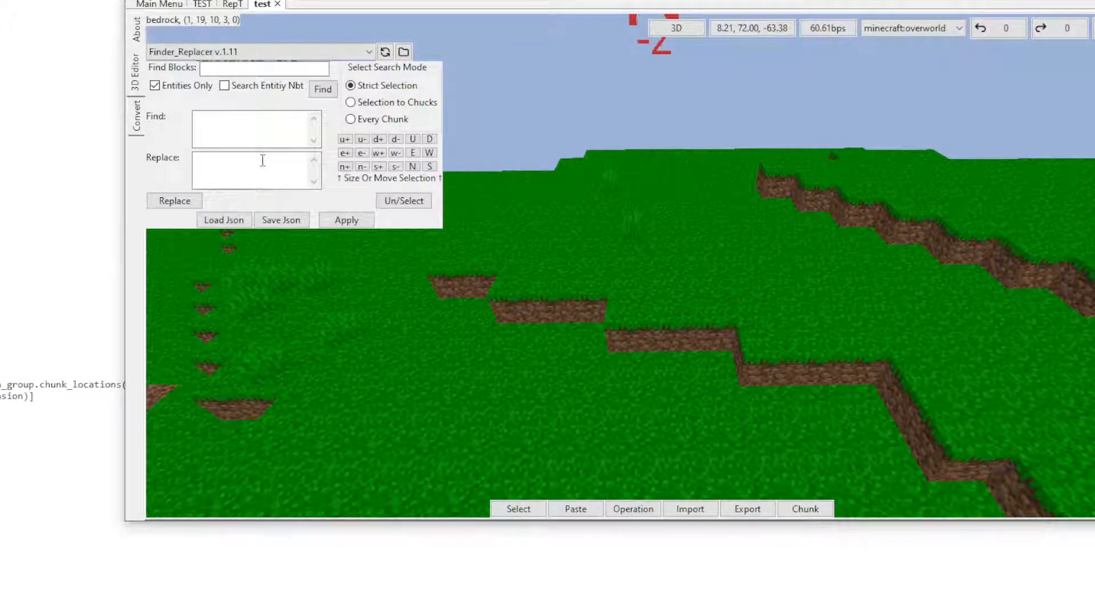
drag(570, 0, 565, 0)
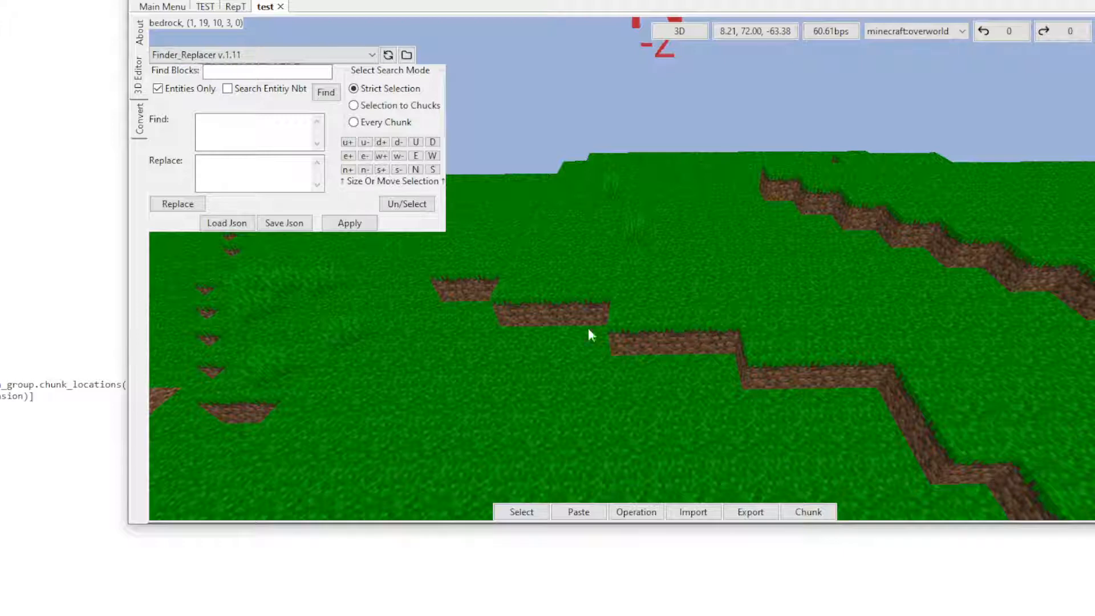
click(521, 511)
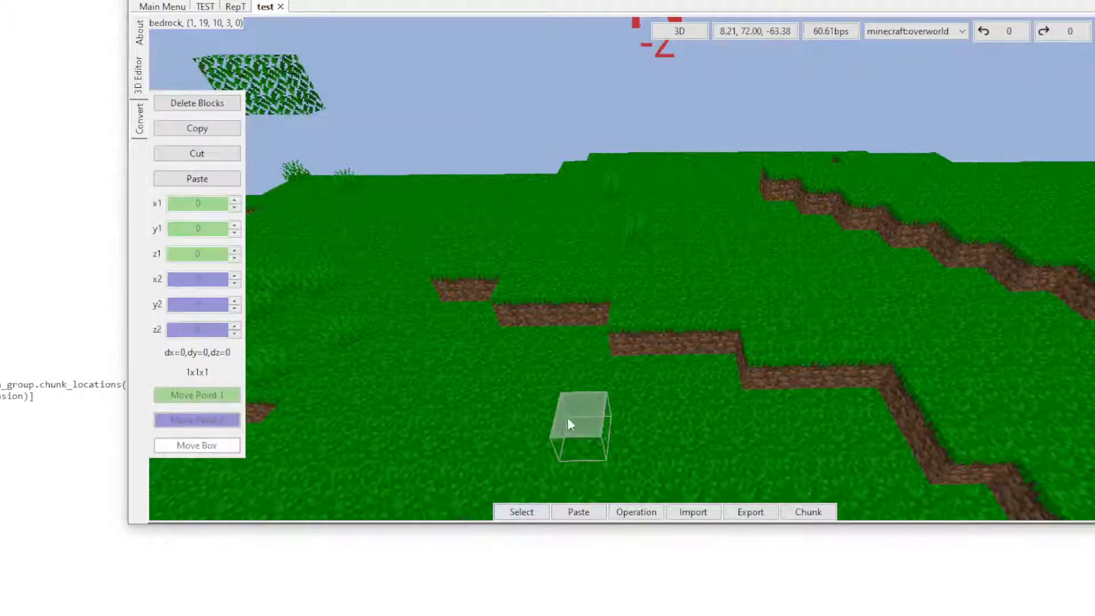
drag(627, 264, 732, 317)
click(824, 337)
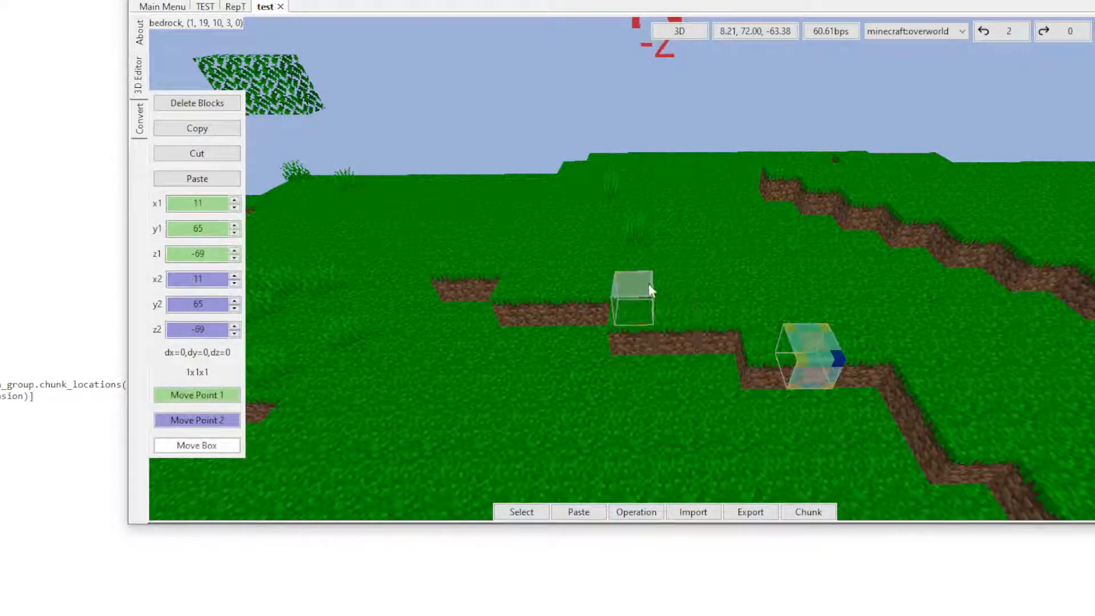
drag(648, 284, 721, 319)
Load the Finder_Replacer a.3.00 operation for the selected blocks.
click(636, 511)
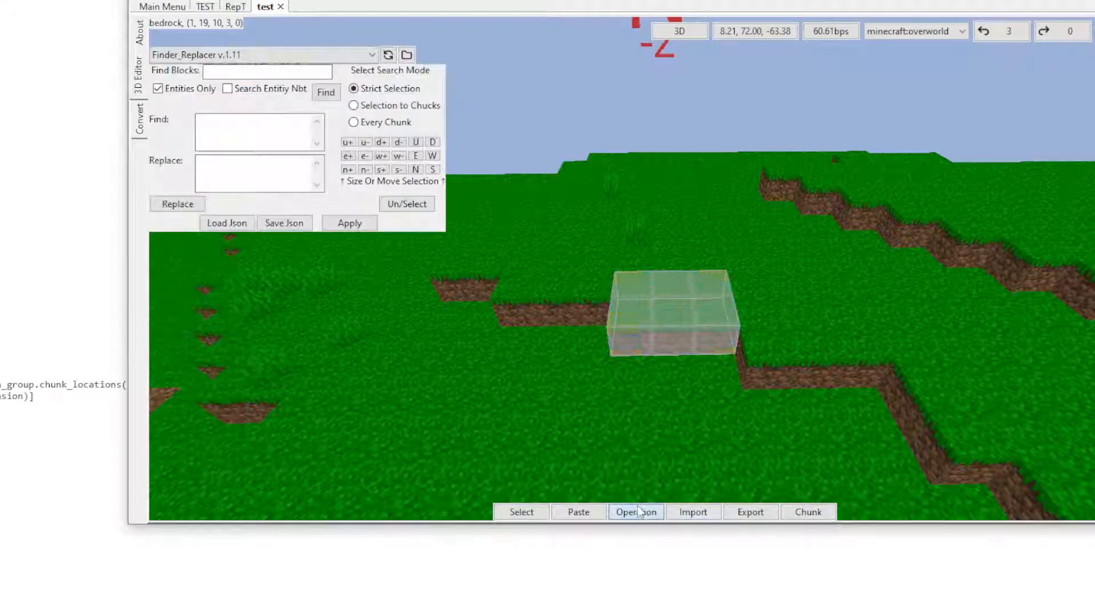
click(365, 55)
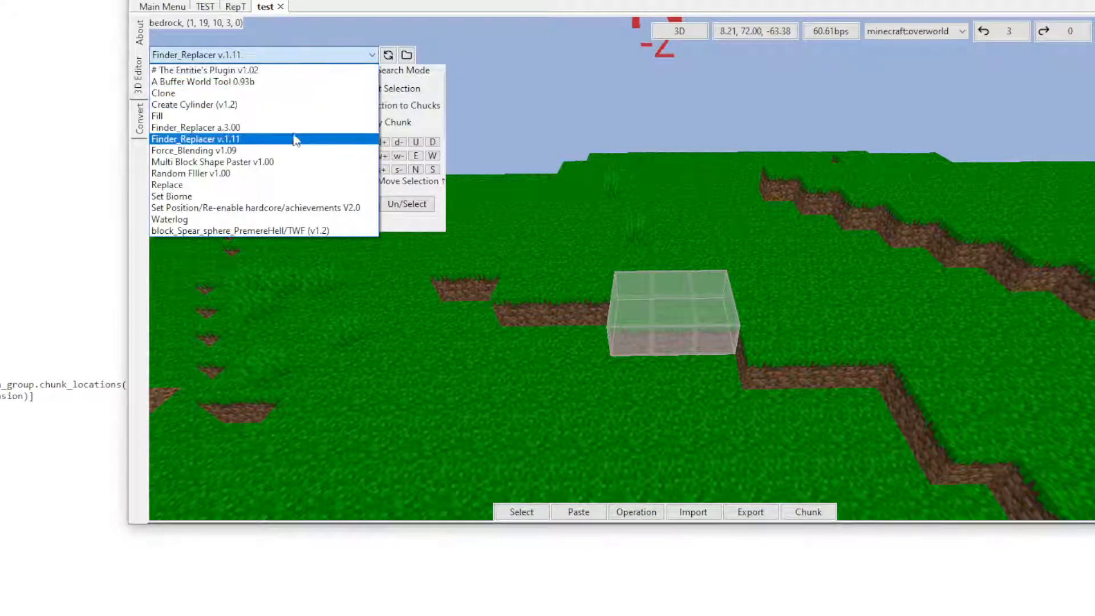
click(288, 127)
Redraw the selection box around the dirt ledge and shift the whole box up three blocks.
drag(781, 280, 905, 326)
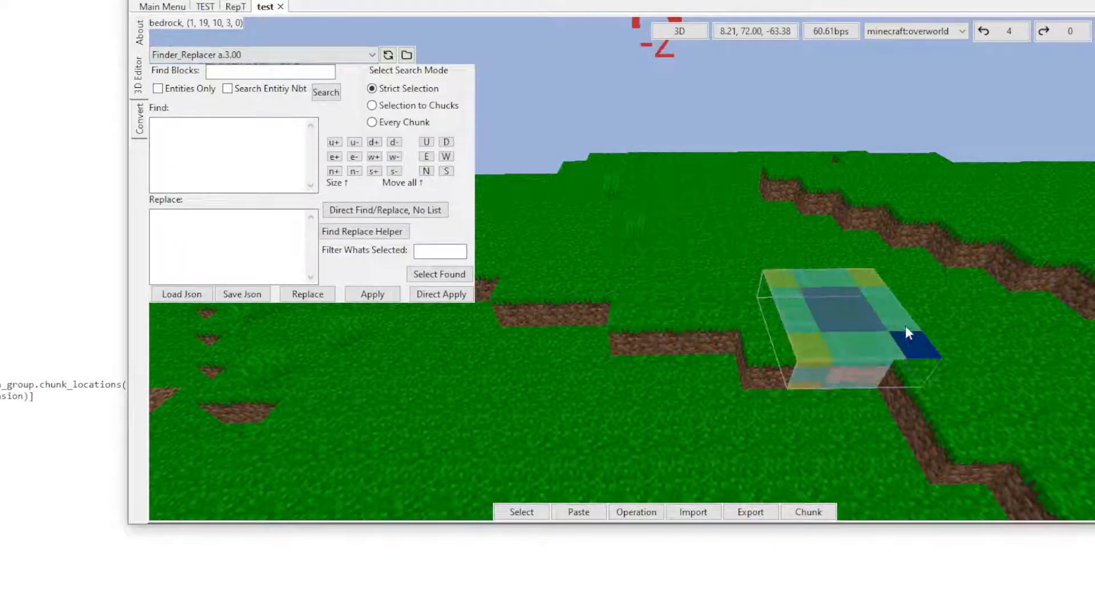
drag(814, 283, 707, 371)
drag(631, 377, 582, 371)
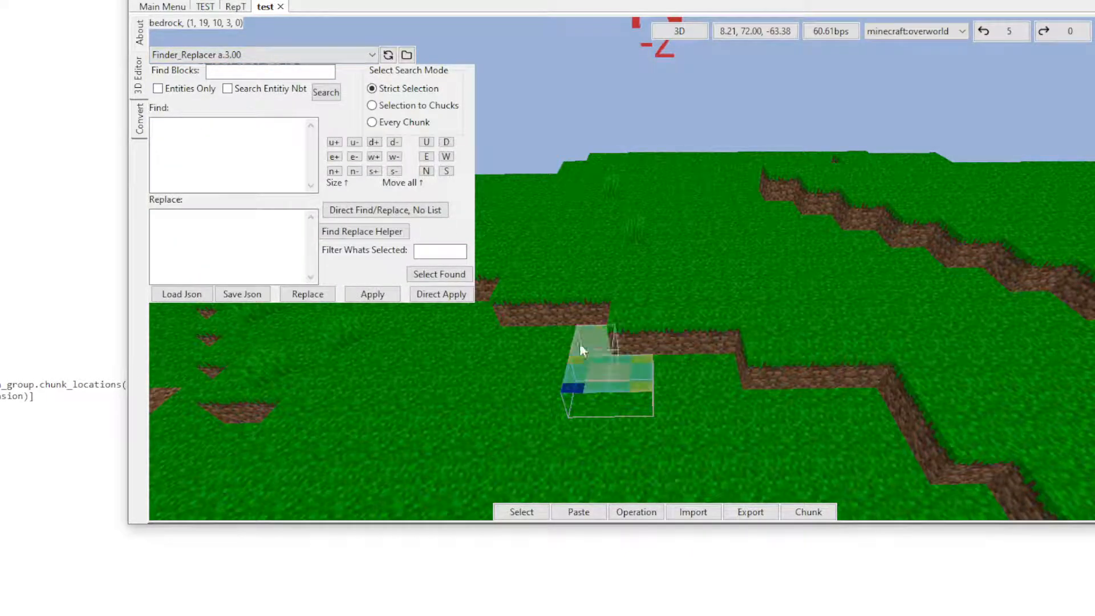
click(427, 142)
click(426, 141)
click(426, 142)
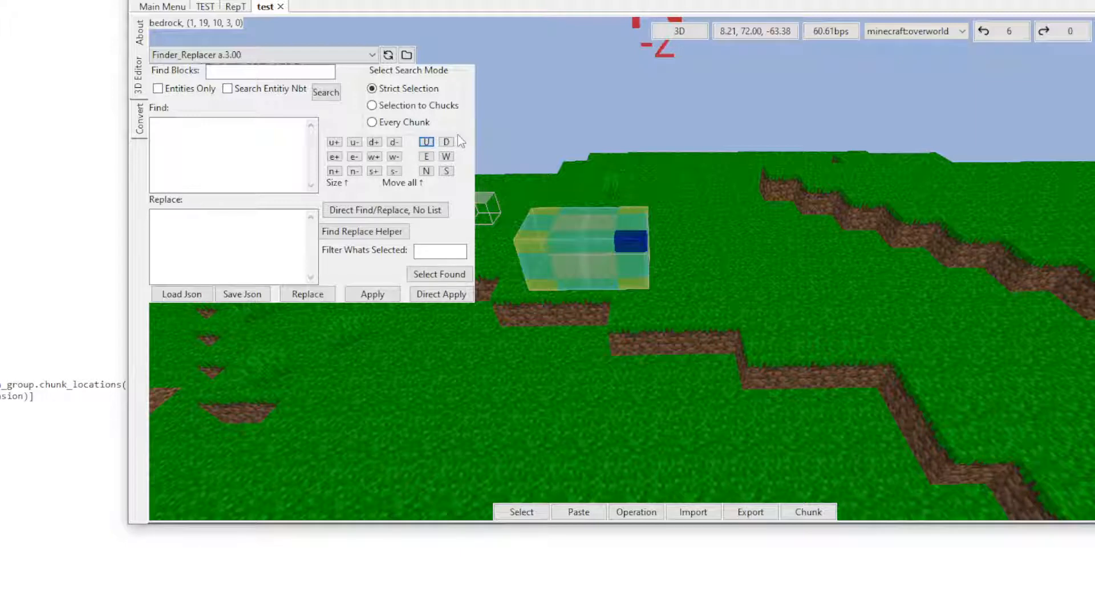
Shift the selection box down two blocks and redraw it as a wider box over the dirt ledge.
click(446, 144)
click(446, 144)
drag(673, 217, 769, 341)
mouse_move(882, 331)
mouse_down()
mouse_move(940, 345)
mouse_move(630, 255)
mouse_up()
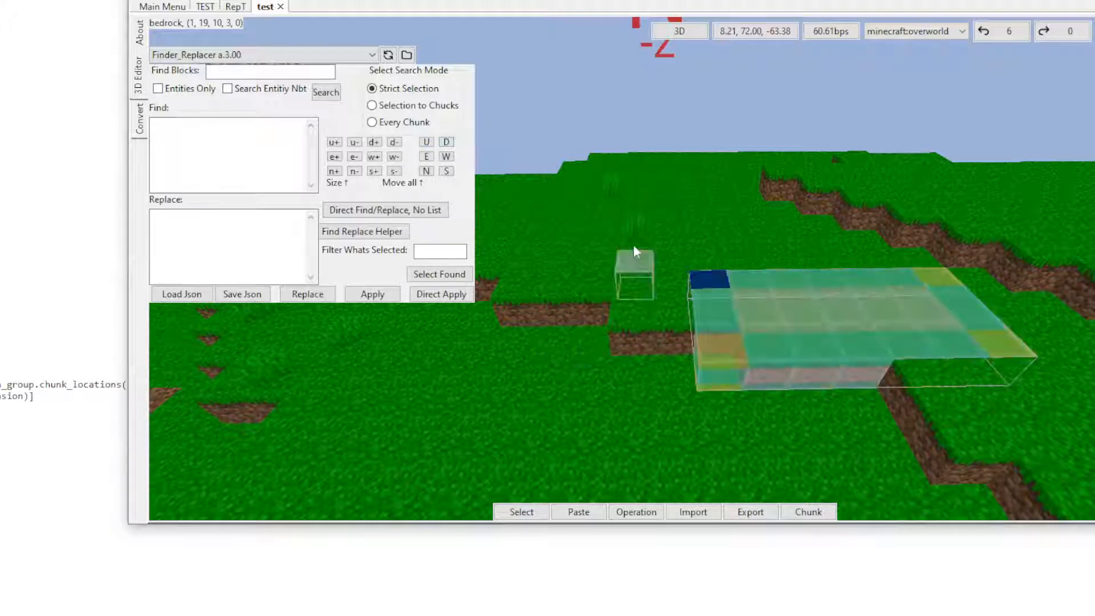
Shift the whole selection box down and to the west.
click(447, 142)
click(445, 171)
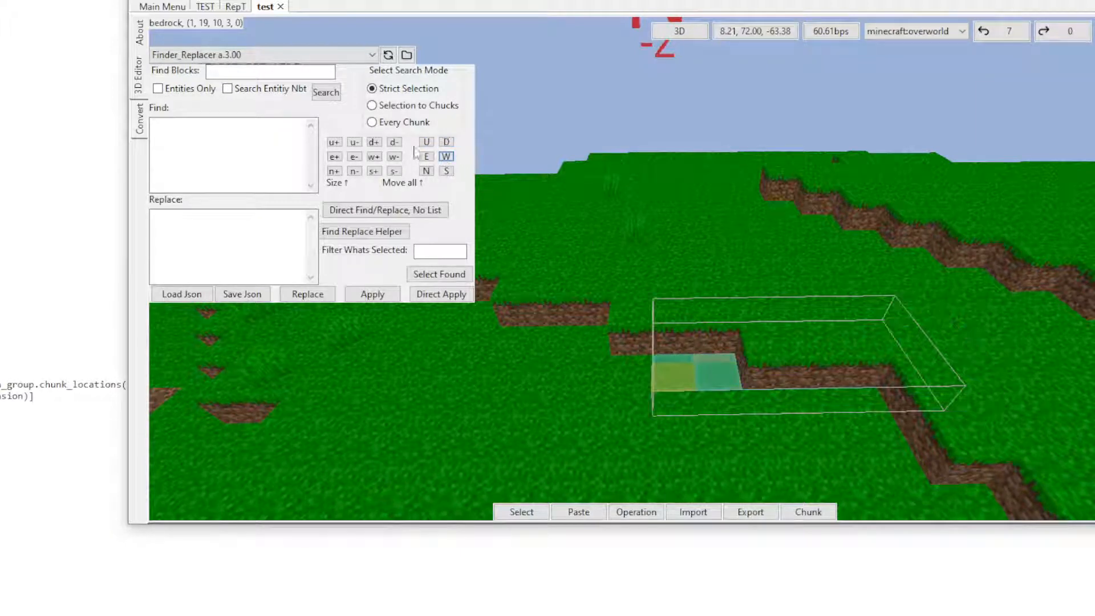
Load the Finder_Replacer v.1.11 operation to compare its layout, and return to Finder_Replacer a.3.00.
click(336, 56)
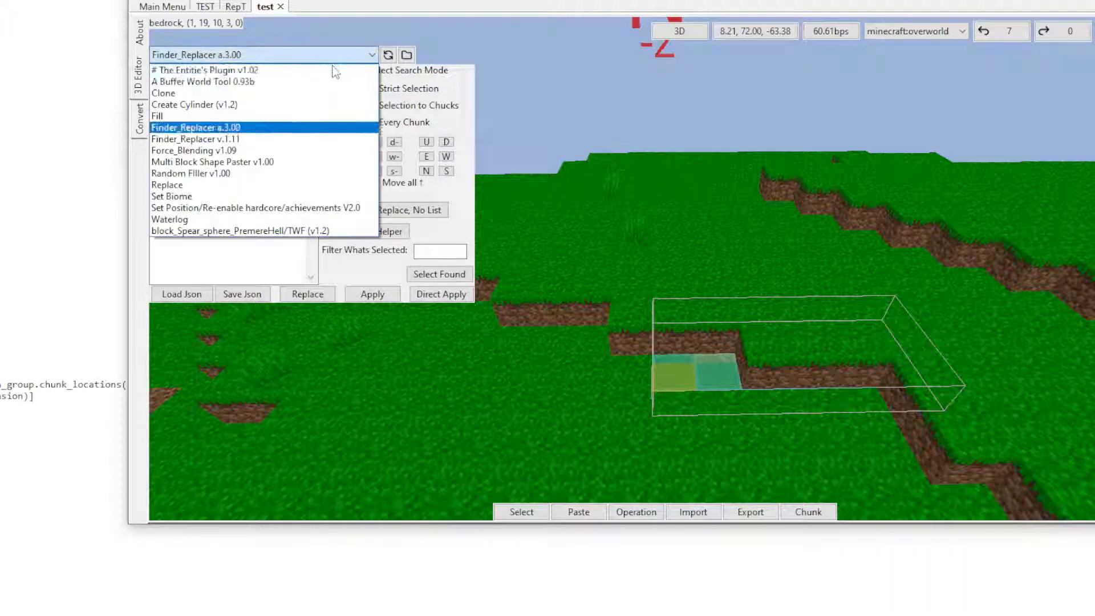
click(311, 140)
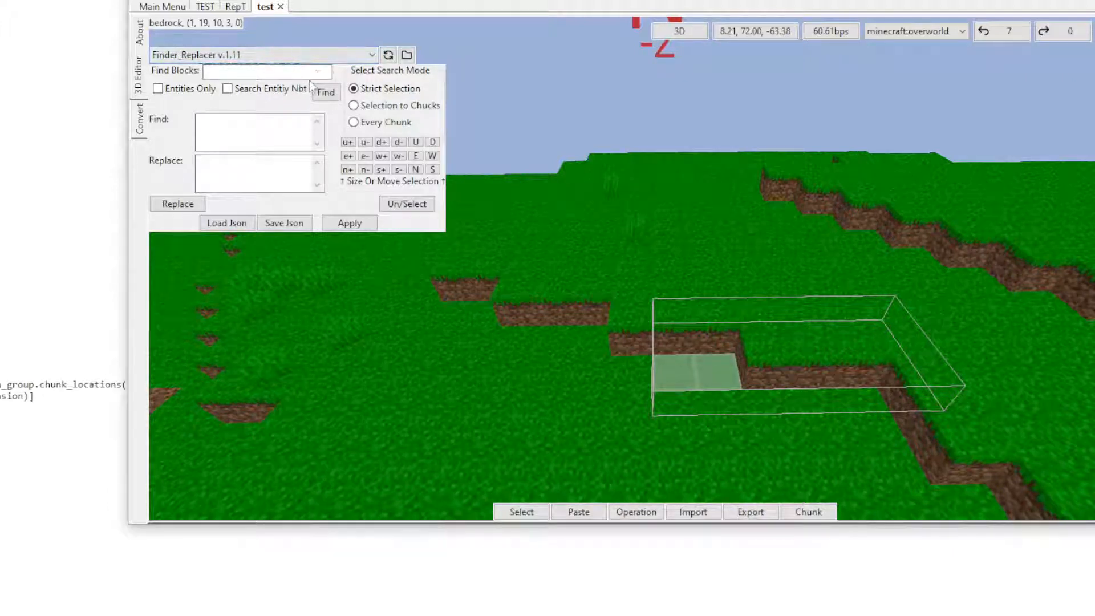
click(334, 55)
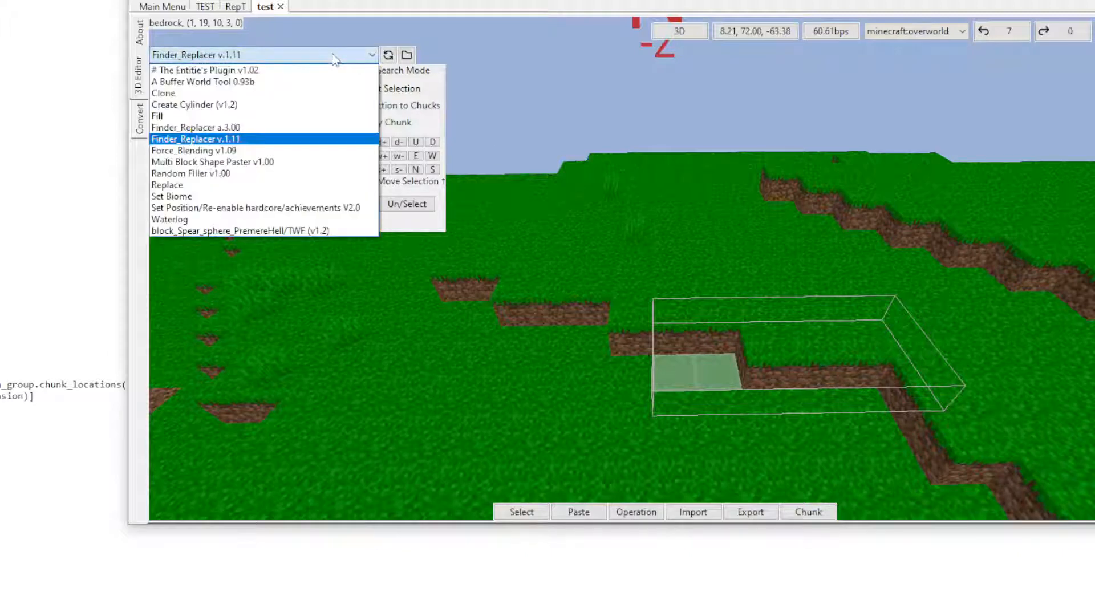
click(294, 128)
Redraw the selection box at several spots around the dirt ledge, ending with a small flat box on the grass beside it.
drag(596, 263, 920, 346)
click(258, 166)
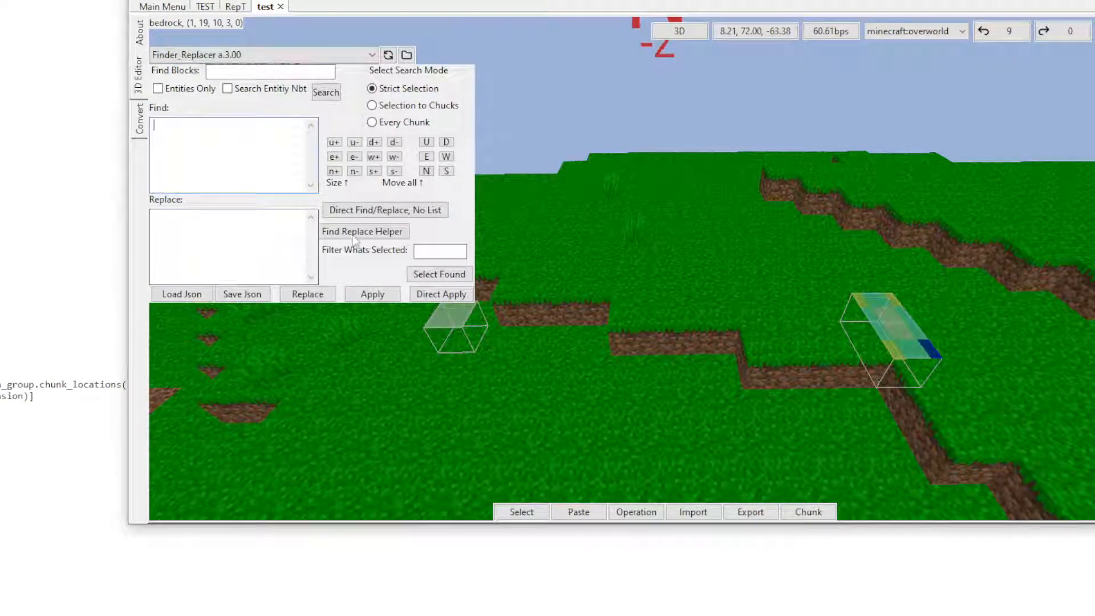
drag(607, 265, 814, 344)
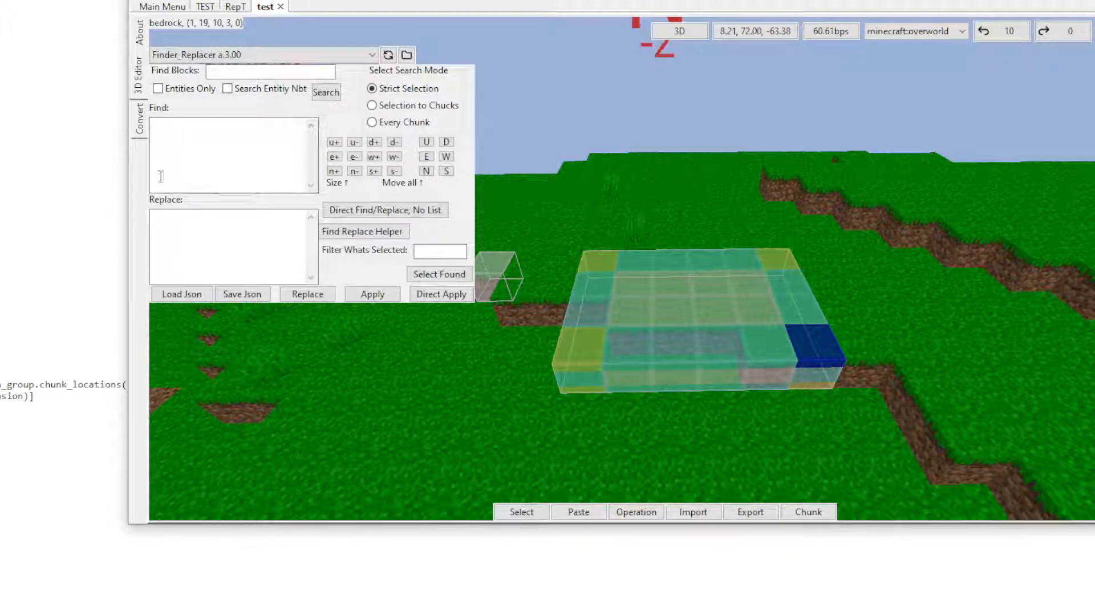
drag(795, 259, 973, 371)
click(990, 381)
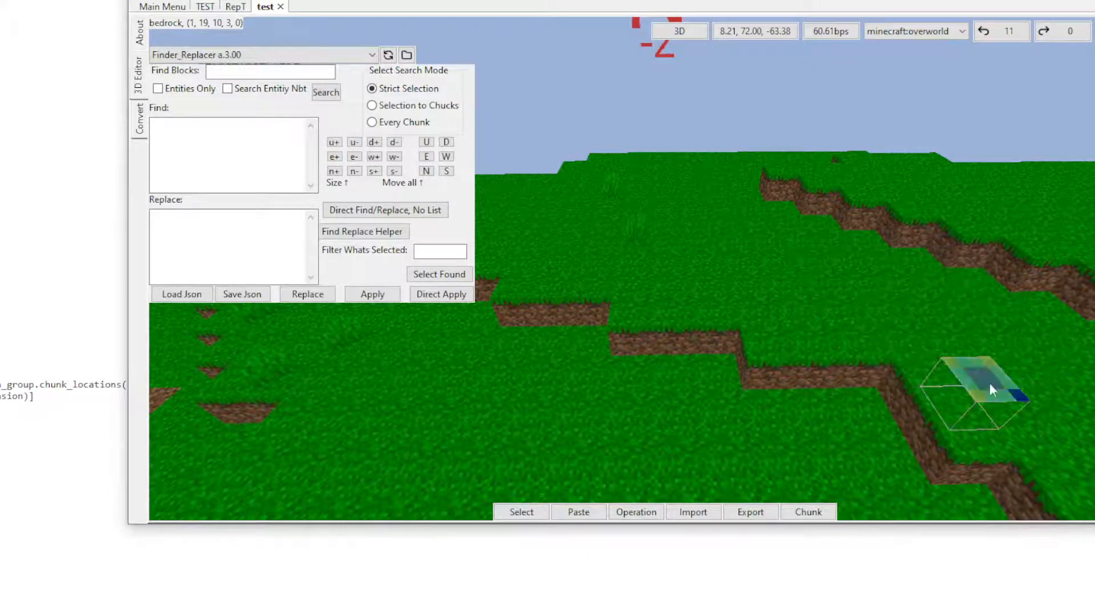
right_drag(989, 381, 555, 291)
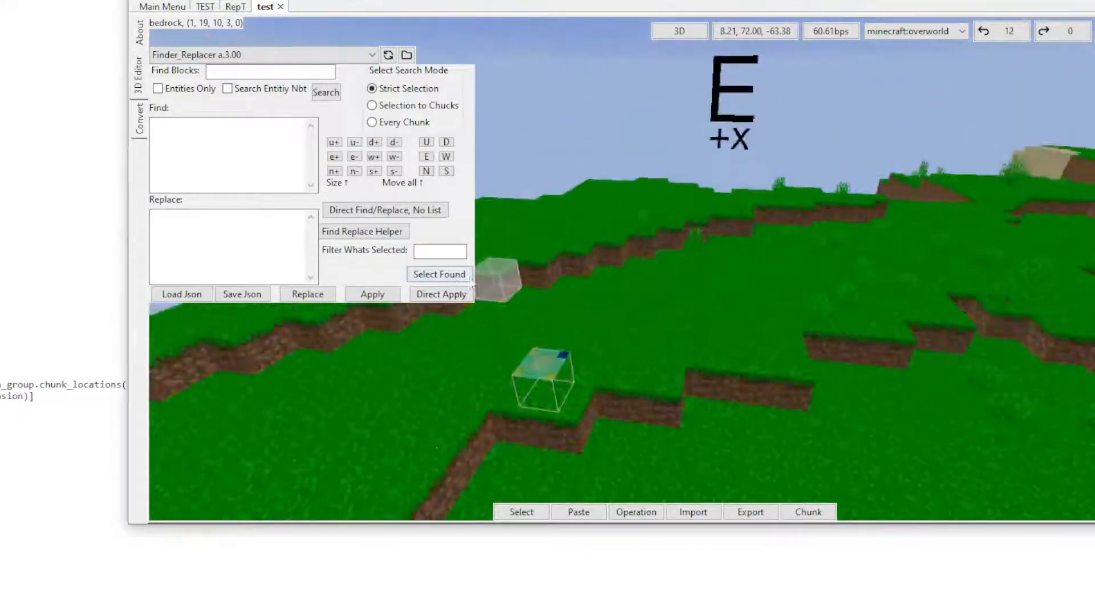
drag(627, 294, 713, 335)
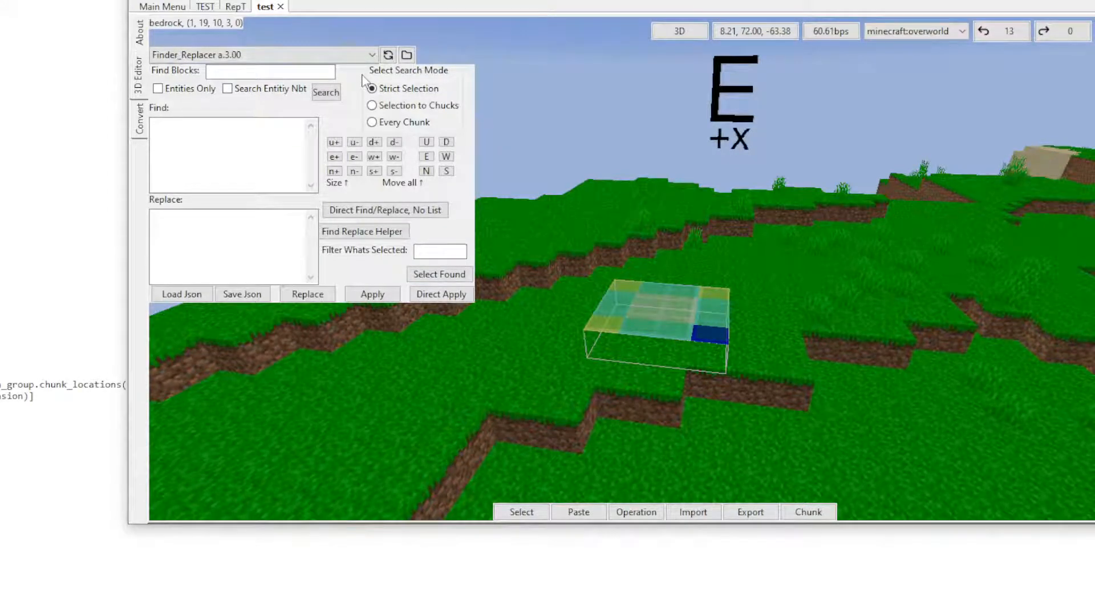
Inspect the size and move controls of Finder_Replacer v.1.11, and reload Finder_Replacer a.3.00.
click(370, 54)
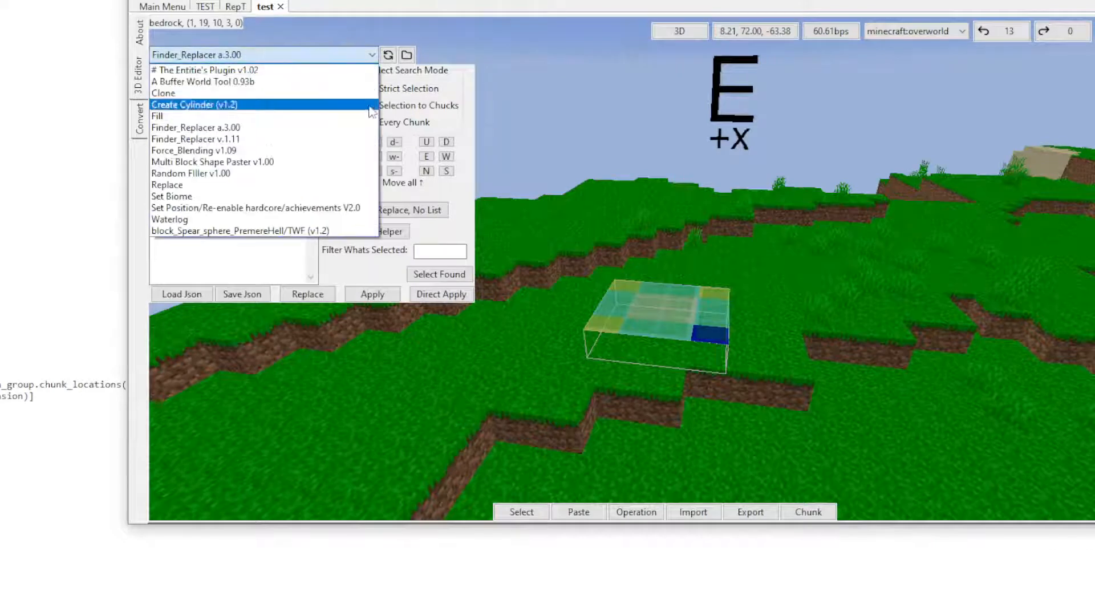
click(364, 140)
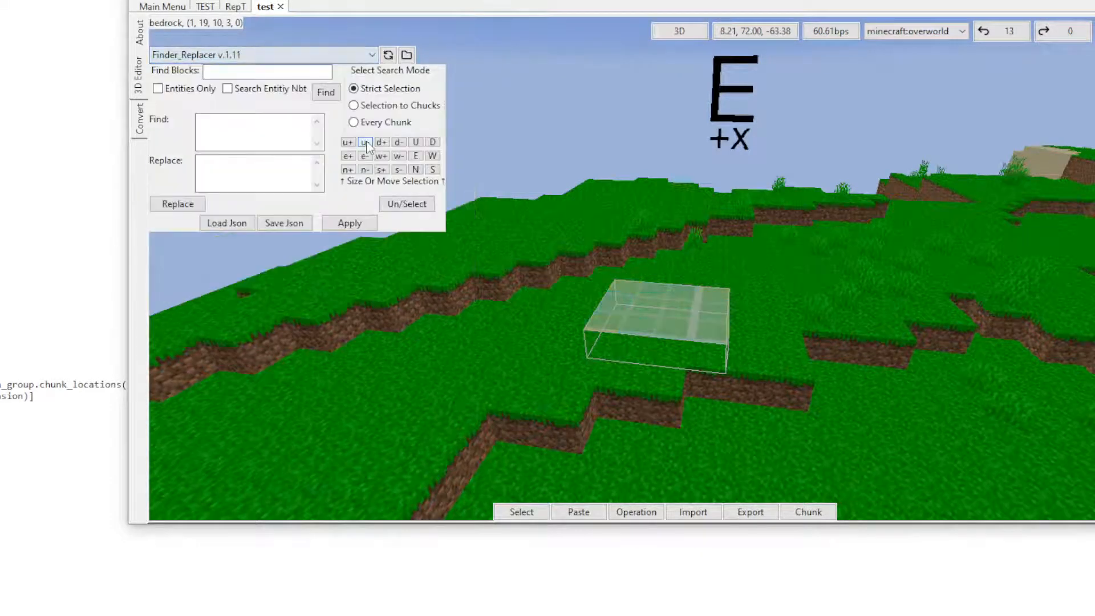
click(366, 143)
click(308, 56)
click(317, 127)
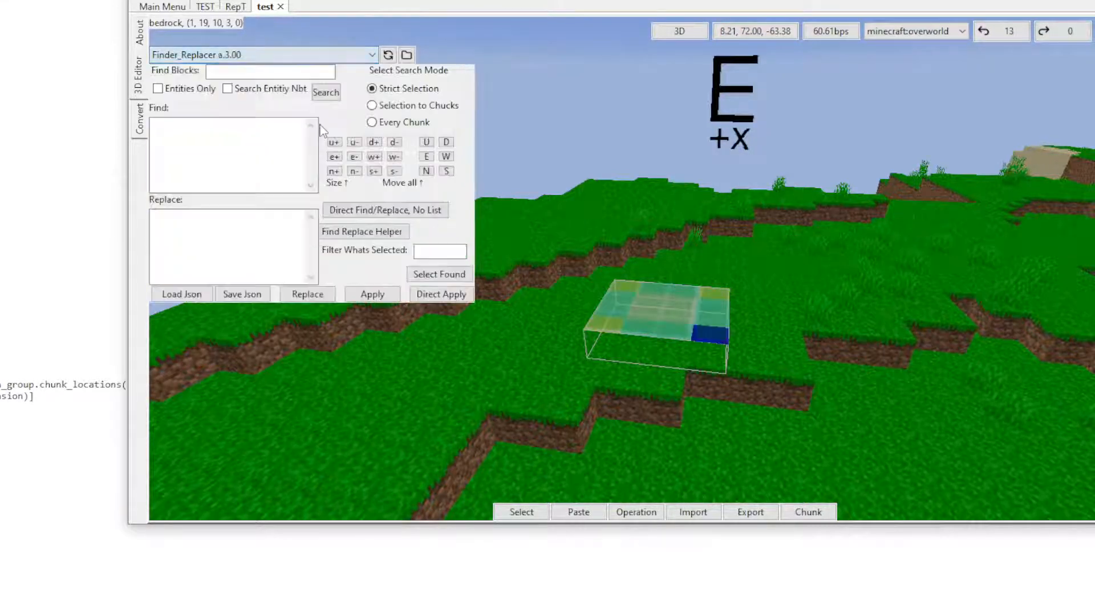
Open the Find Replace Helper and choose acacia_door to examine its block and extra block definitions.
click(342, 241)
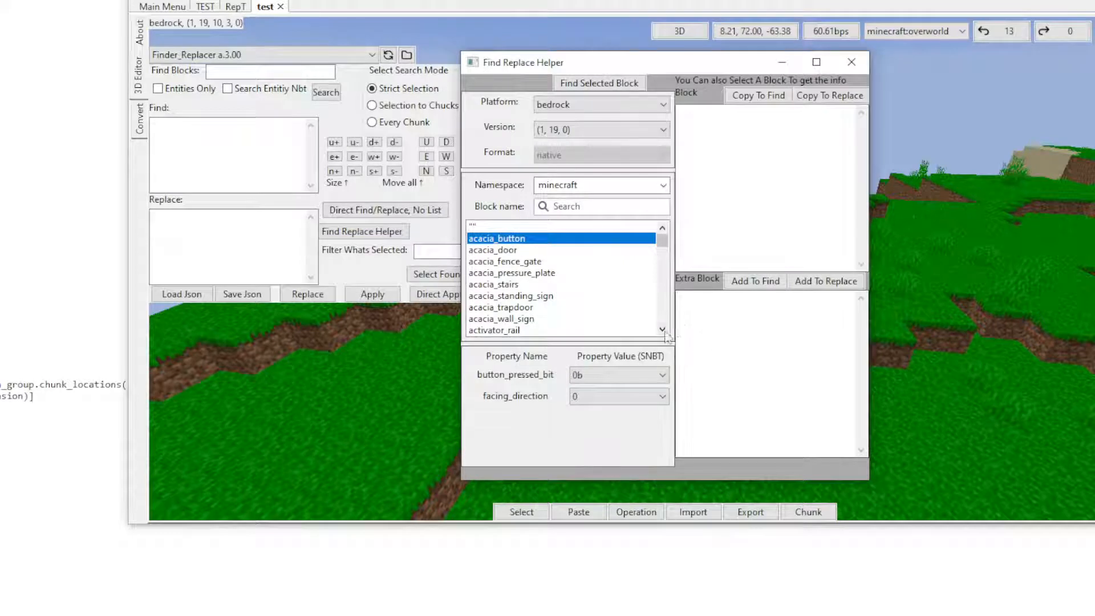
click(432, 304)
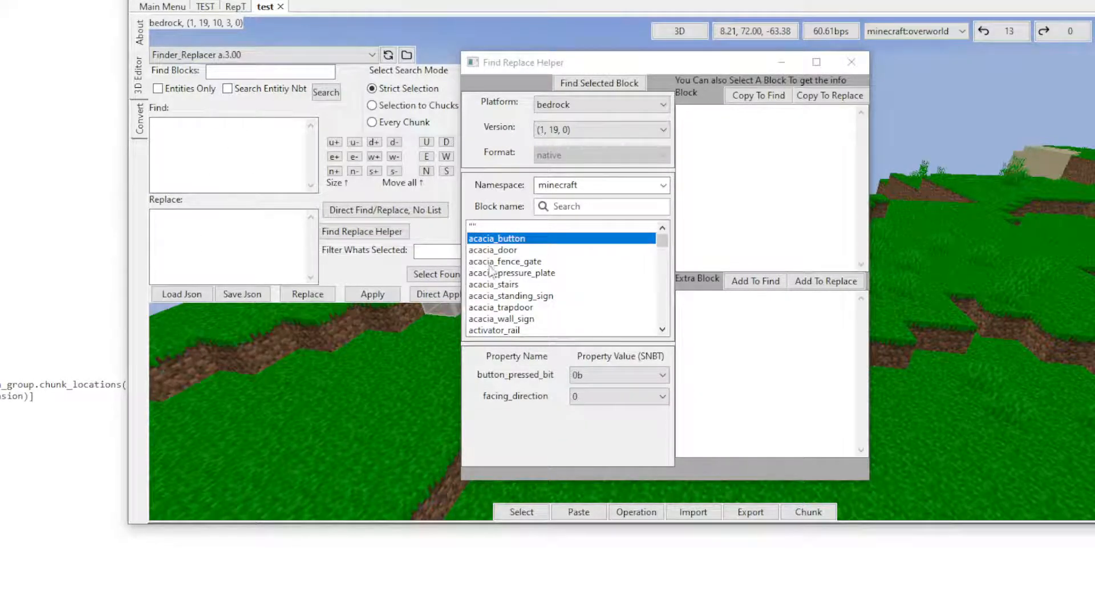
scroll(521, 263, down, 2)
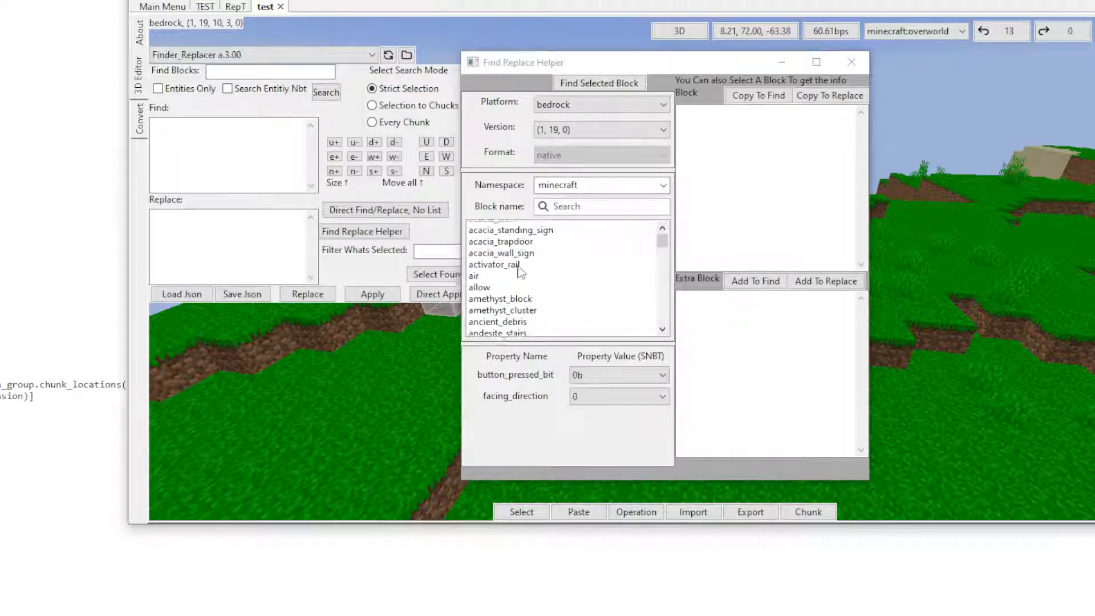
scroll(513, 262, up, 2)
click(499, 250)
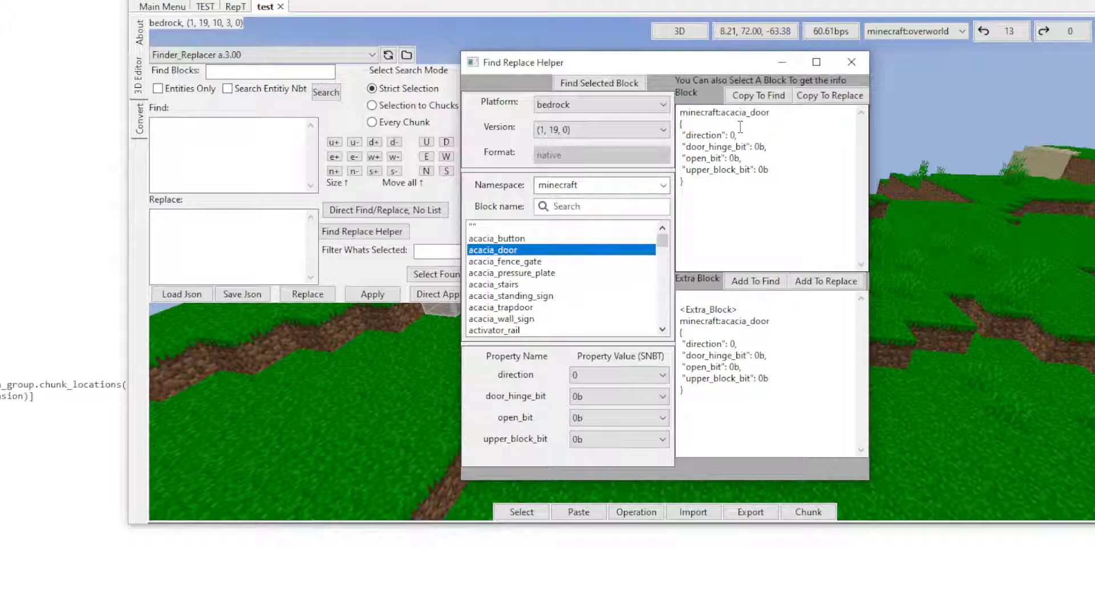
click(726, 368)
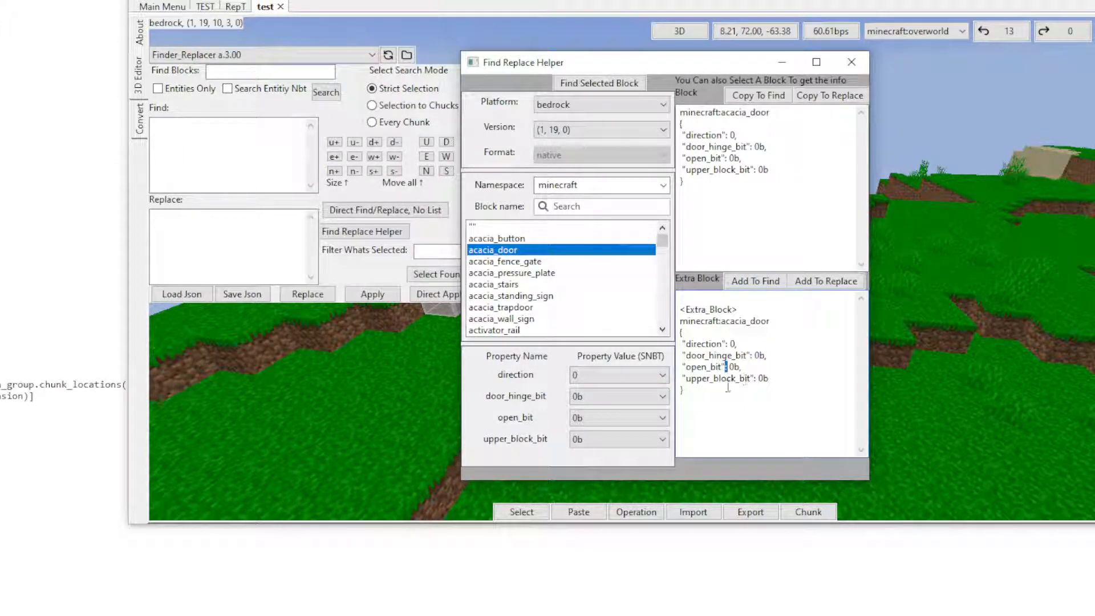
click(793, 354)
Choose anvil in the helper's block list to view its properties, and close the Find Replace Helper.
scroll(517, 278, down, 3)
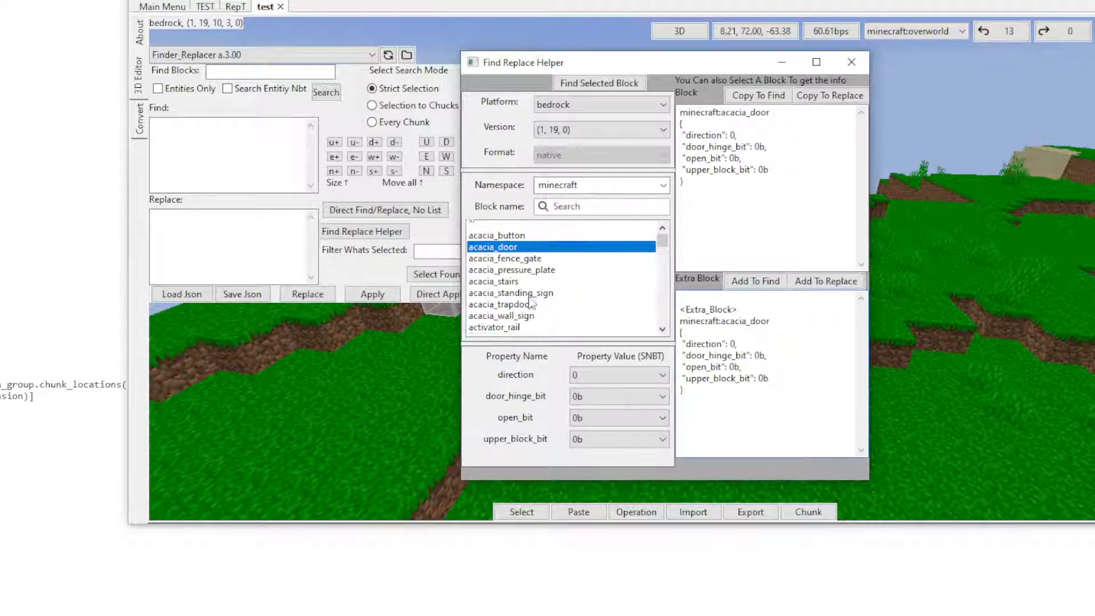
click(476, 308)
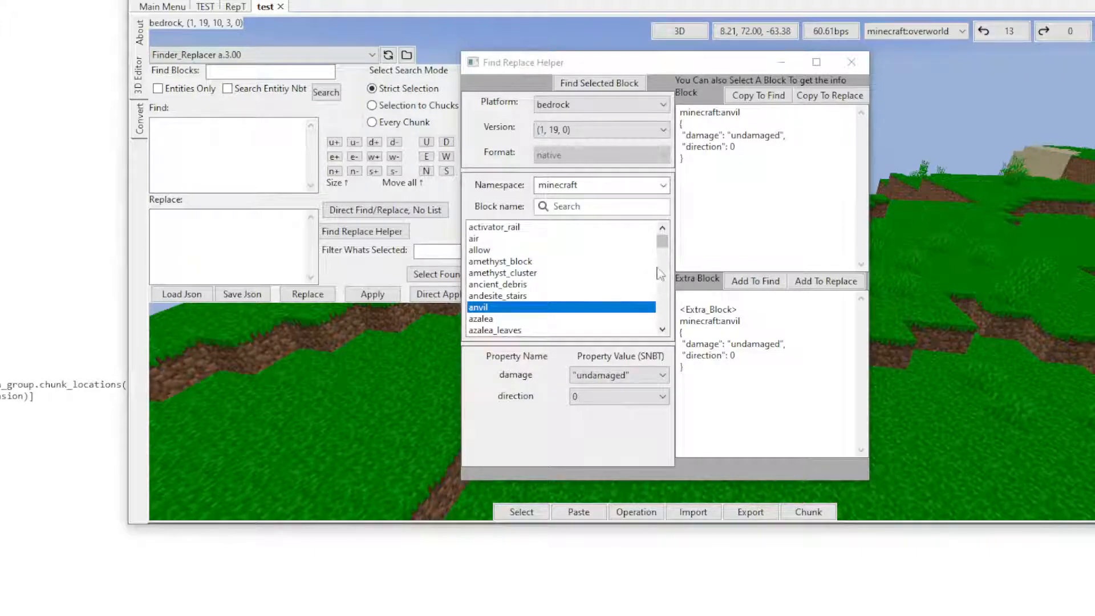
scroll(666, 274, down, 3)
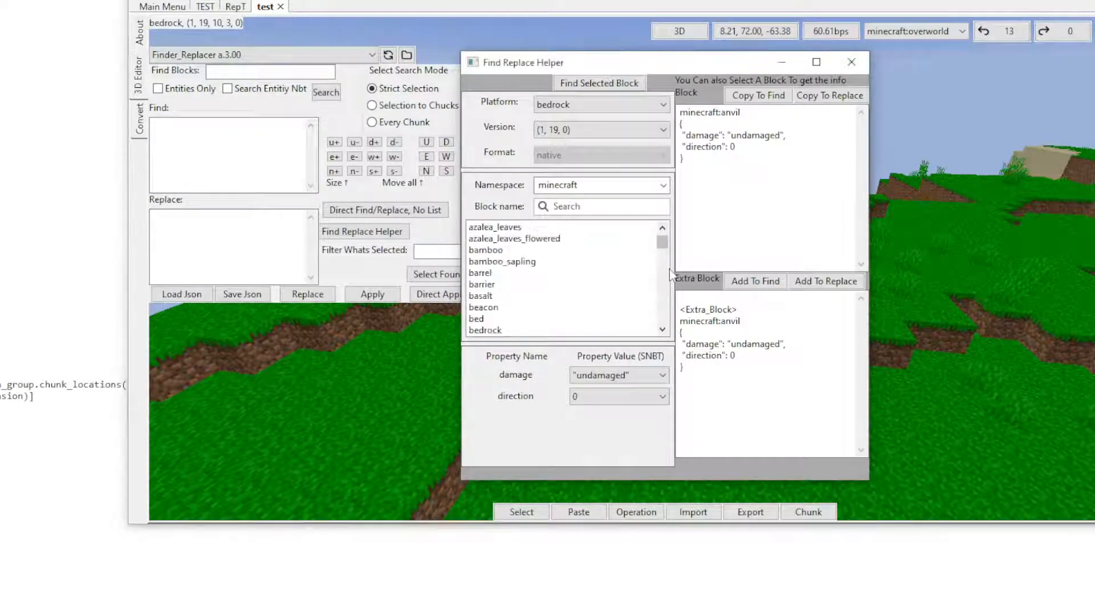
click(587, 206)
click(851, 62)
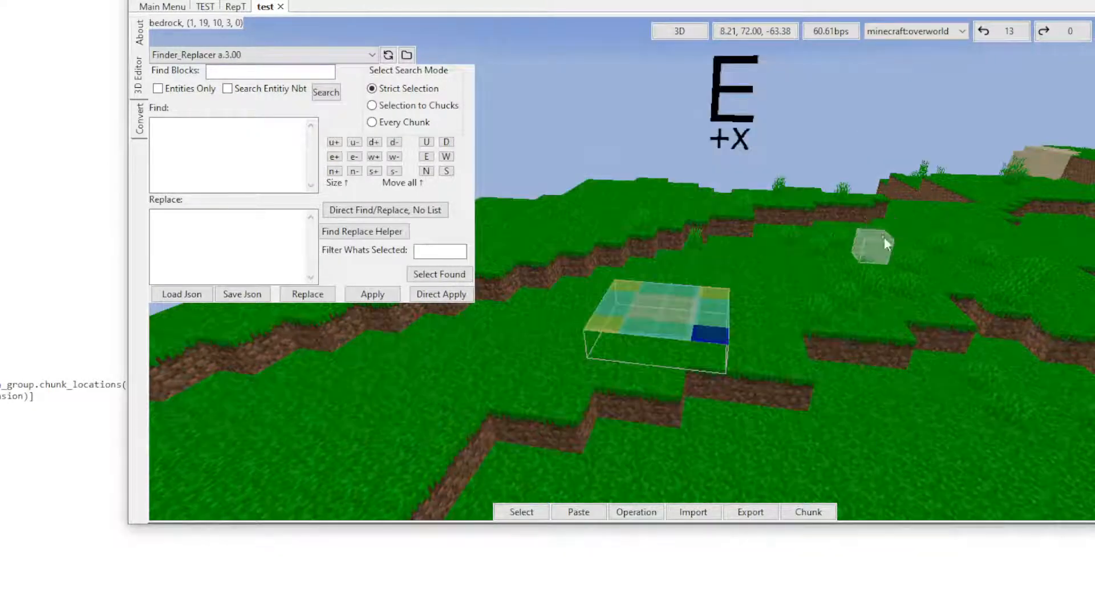
Reopen the Find Replace Helper and load the grass block's info by selecting grass blocks in the 3D view.
right_drag(884, 238, 738, 276)
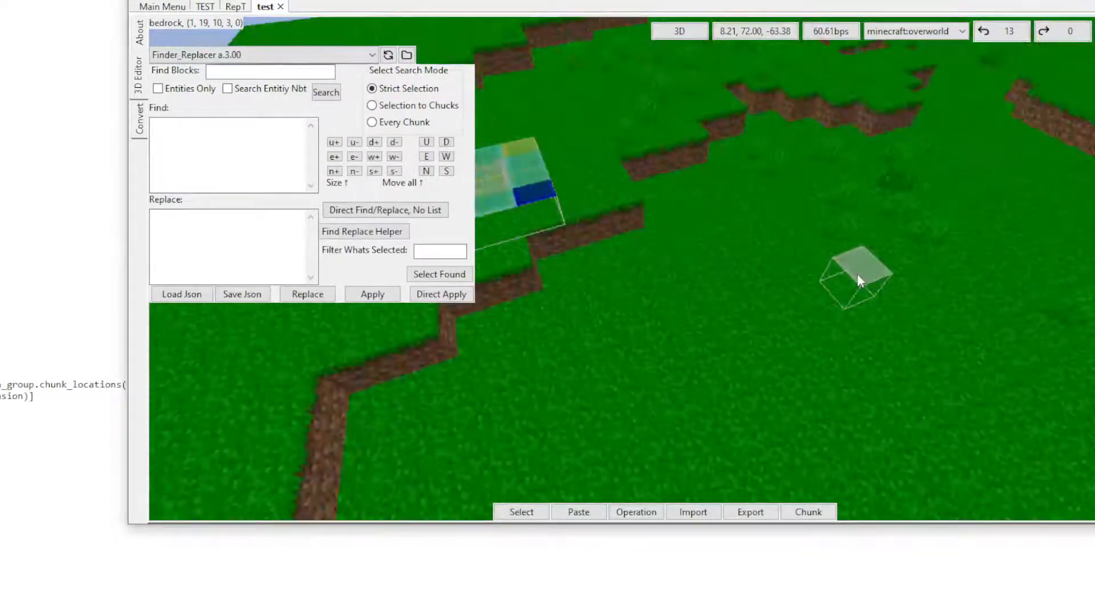
click(858, 272)
click(857, 273)
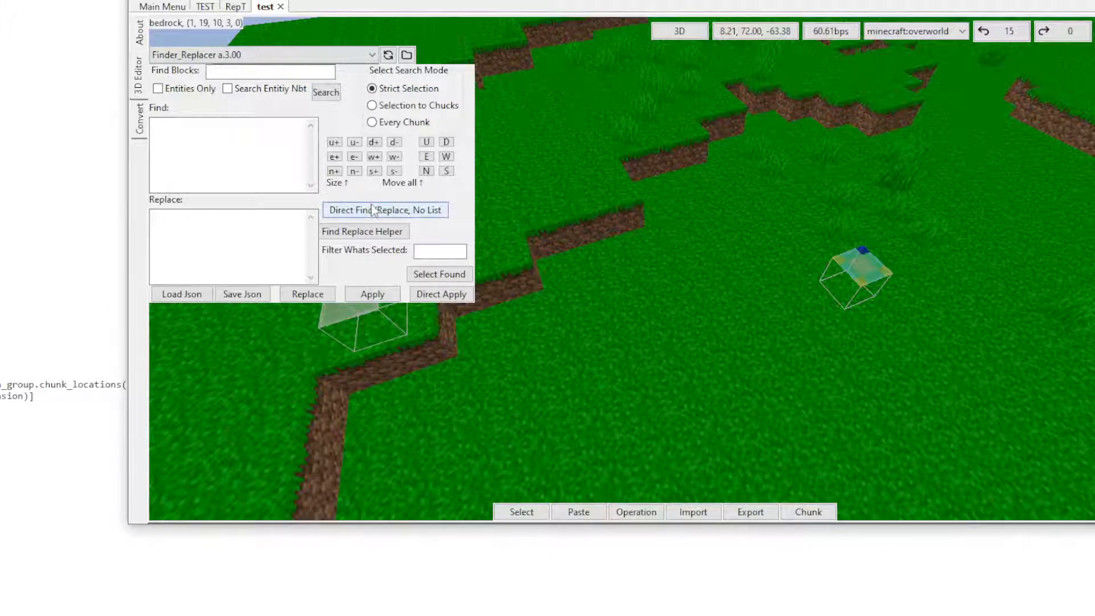
click(378, 236)
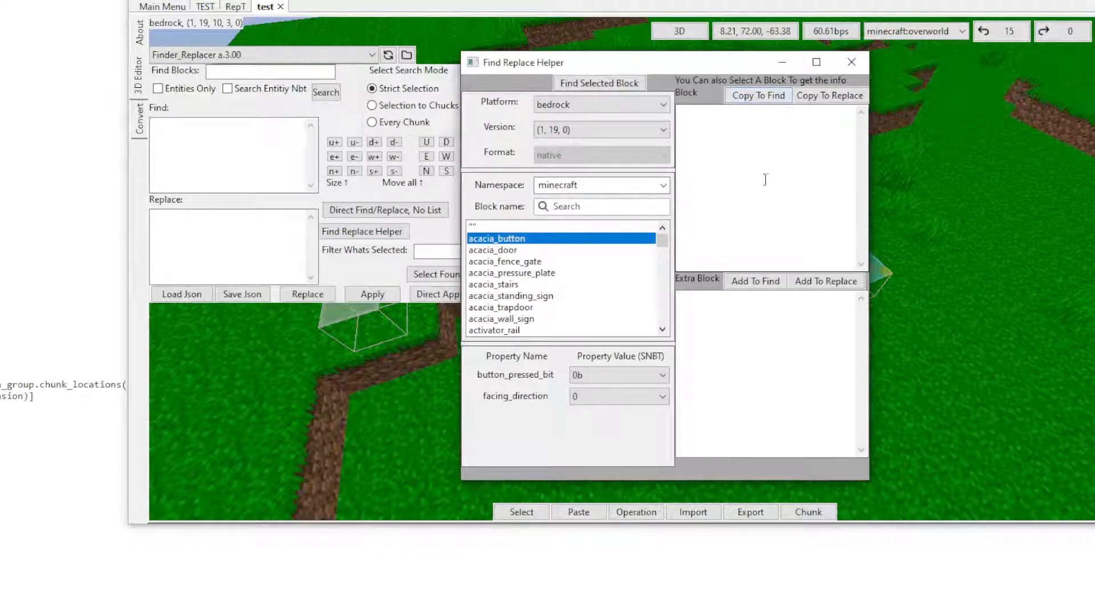
click(948, 286)
click(922, 270)
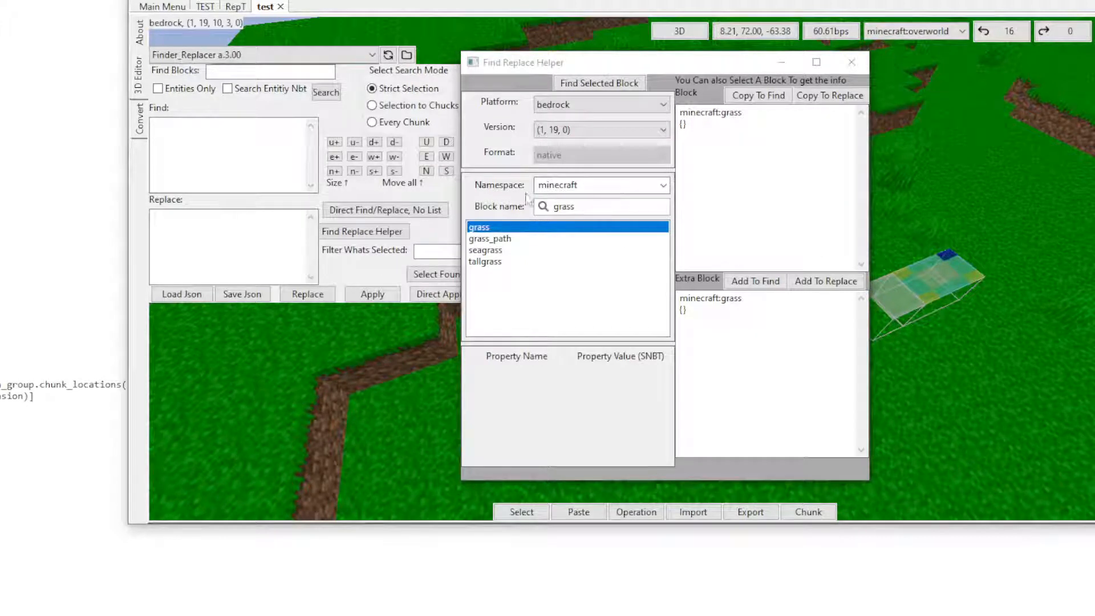
Filter the helper's block names by "bed" and copy the bed block definition to the Replace field.
click(584, 209)
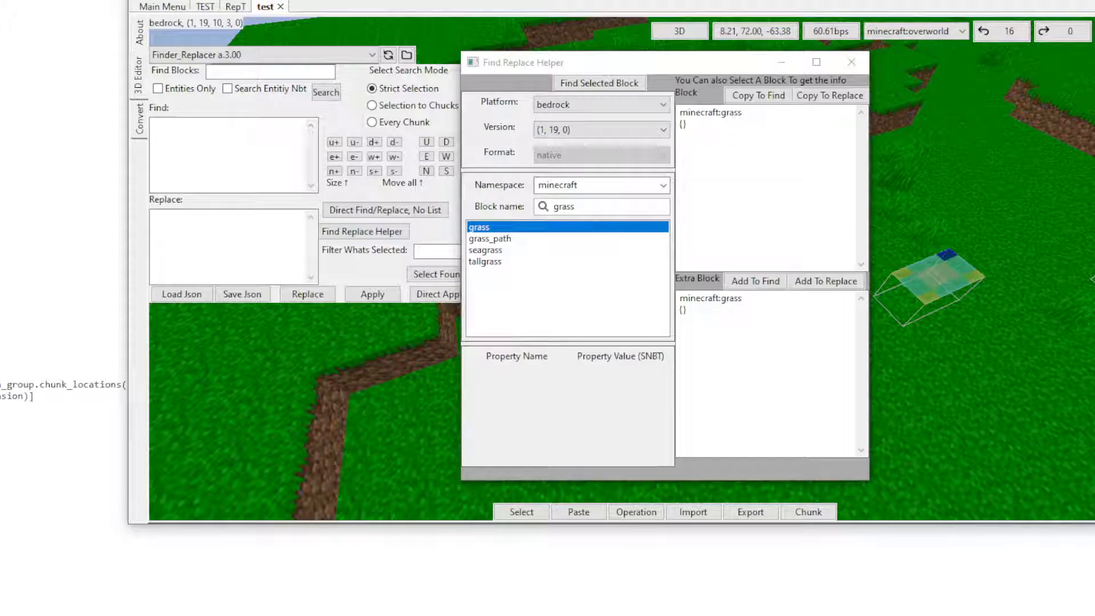
key(d)
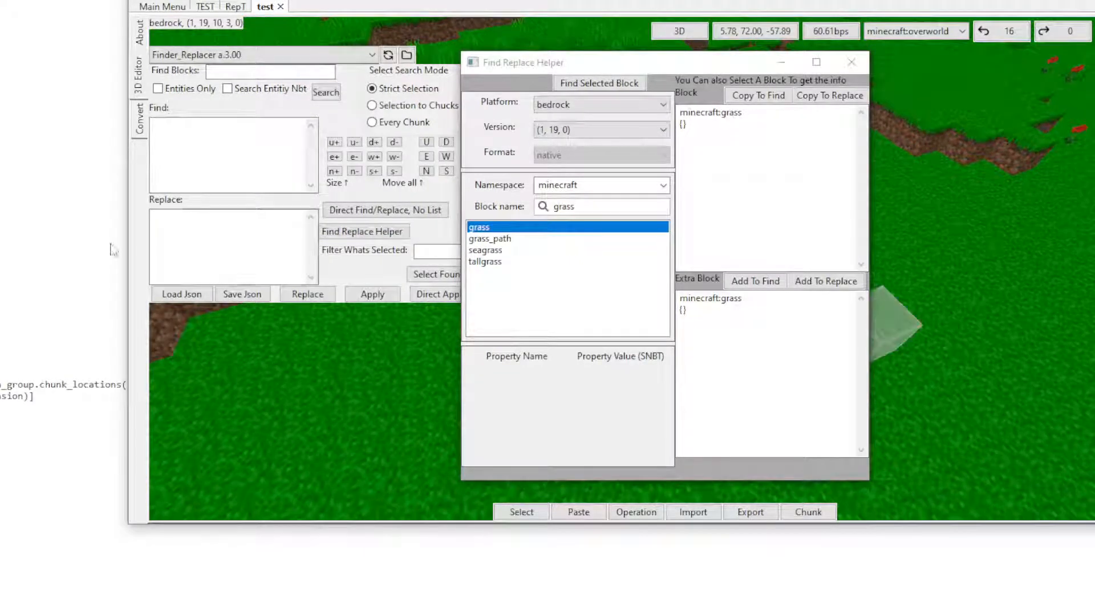
click(608, 206)
double_click(608, 207)
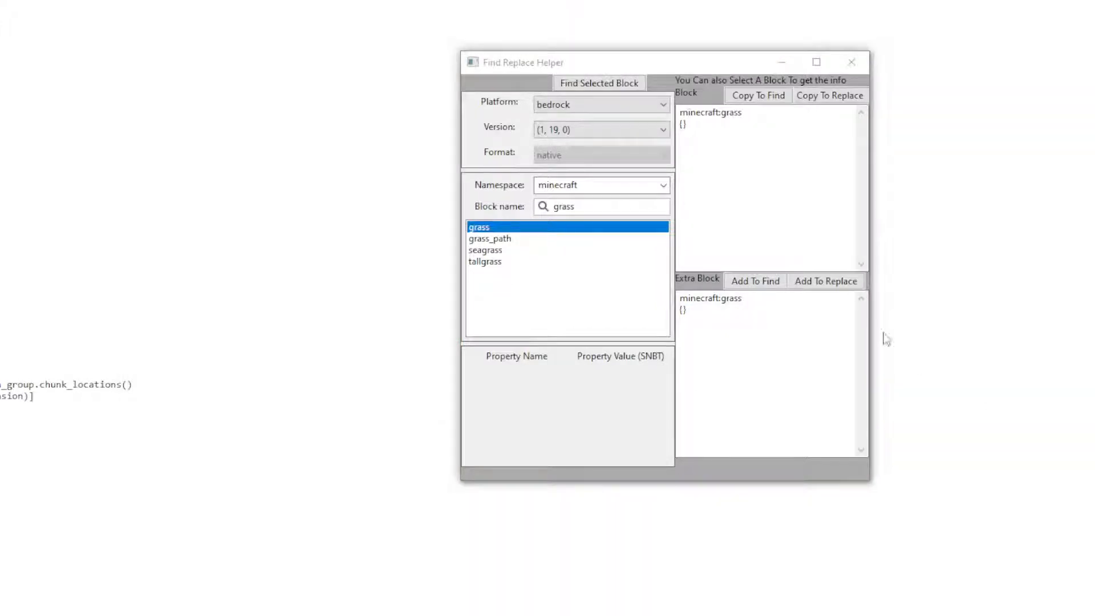
double_click(603, 206)
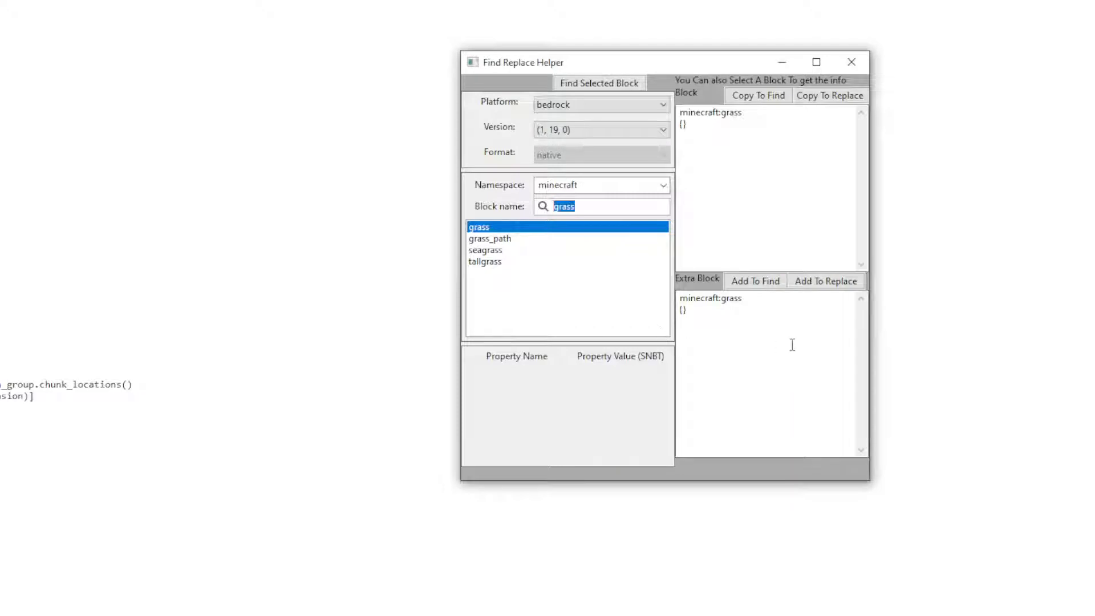
text(bed)
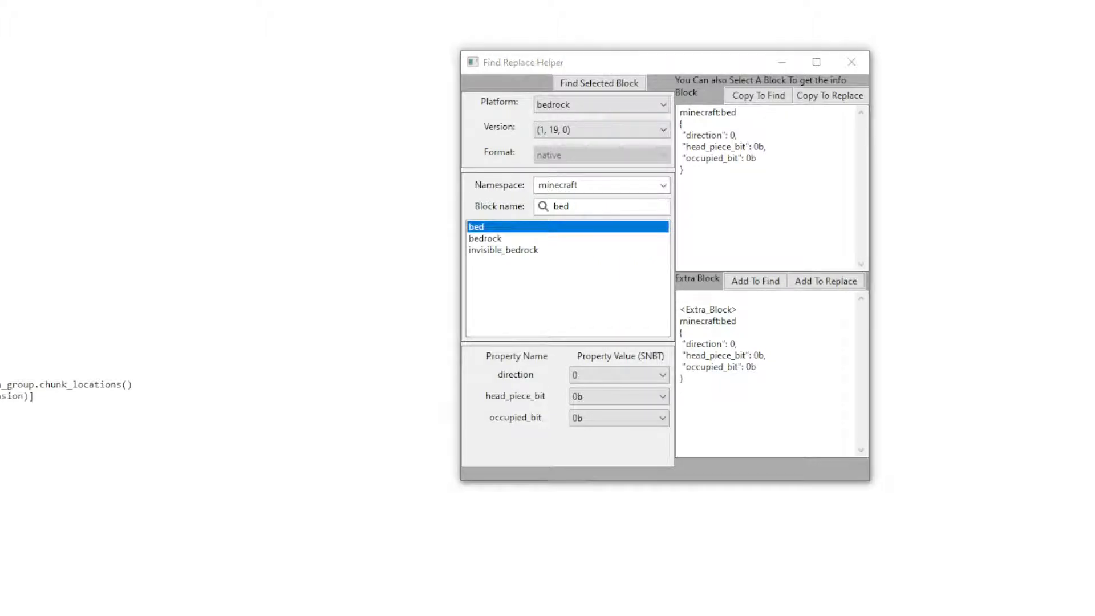
key(alt+Tab)
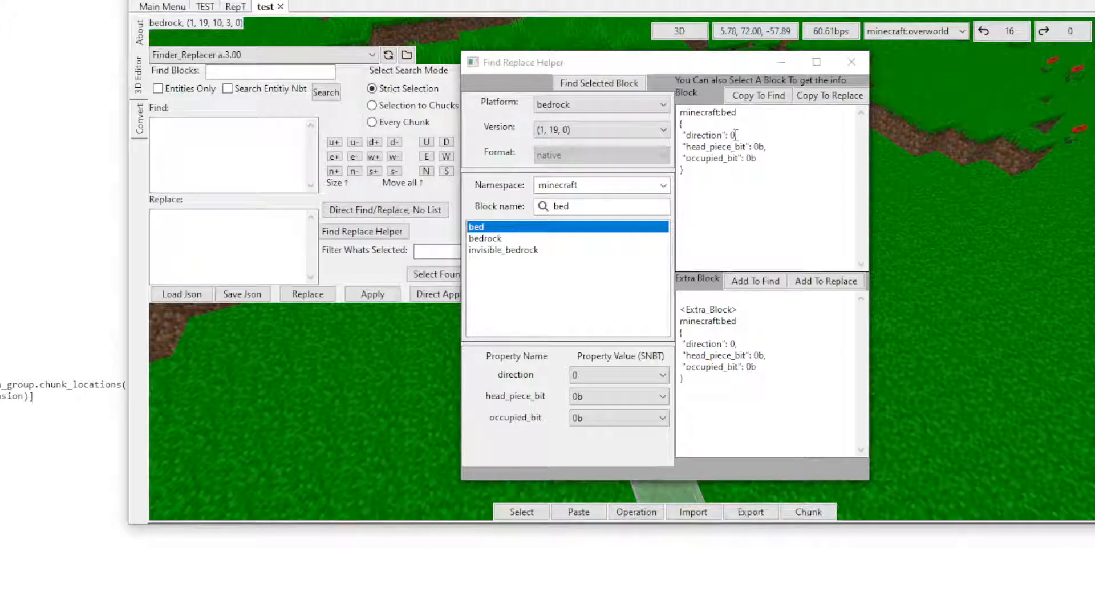
click(830, 95)
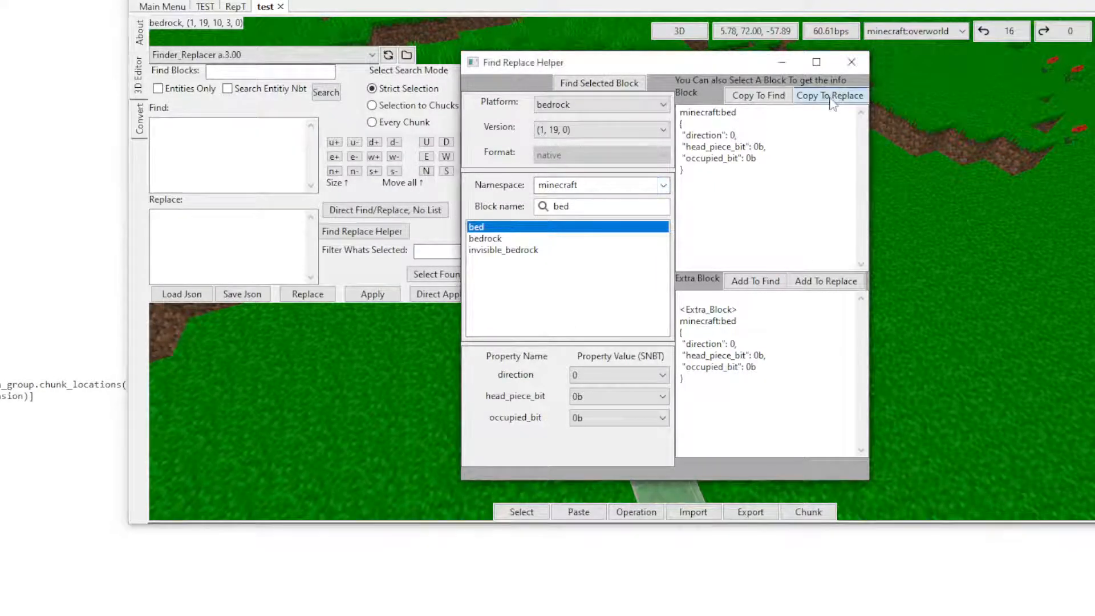
Pick a grass block in the 3D view, copy its definition to the Find field, and close the helper.
click(949, 309)
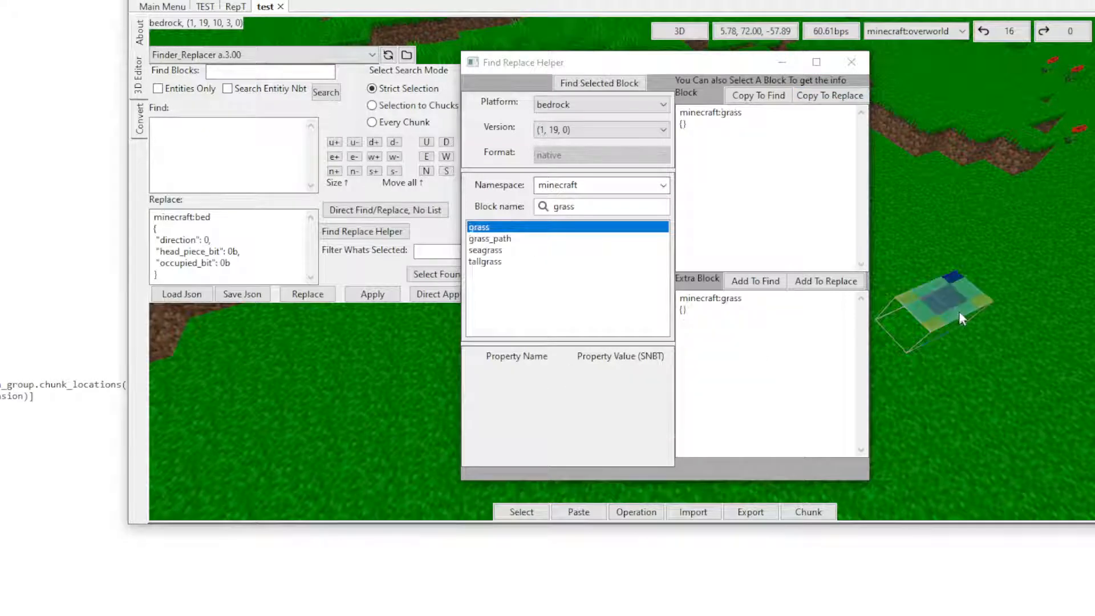
click(759, 95)
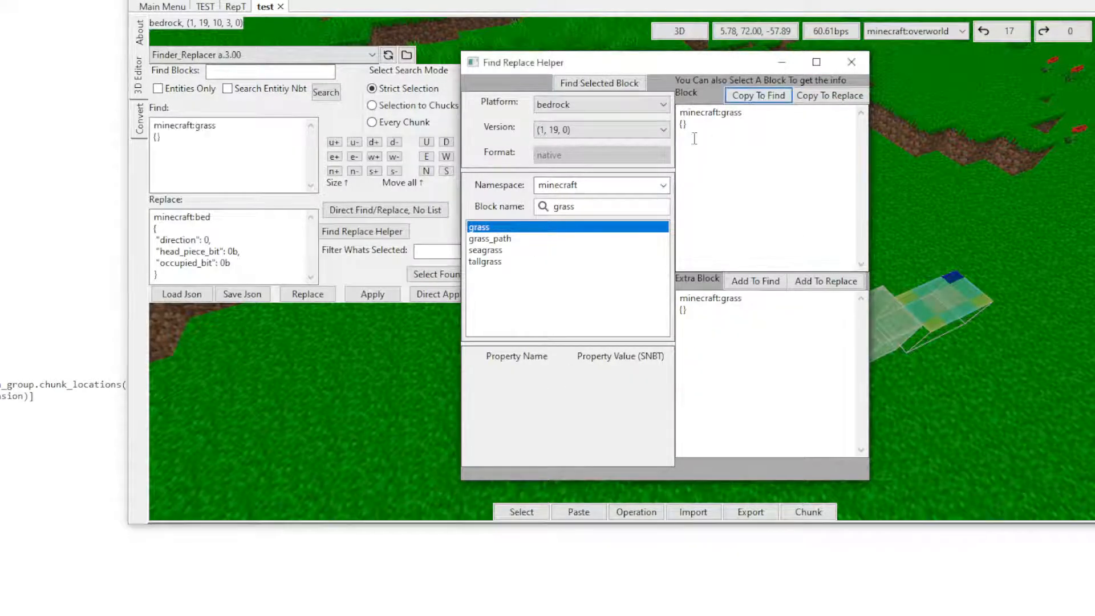
click(852, 62)
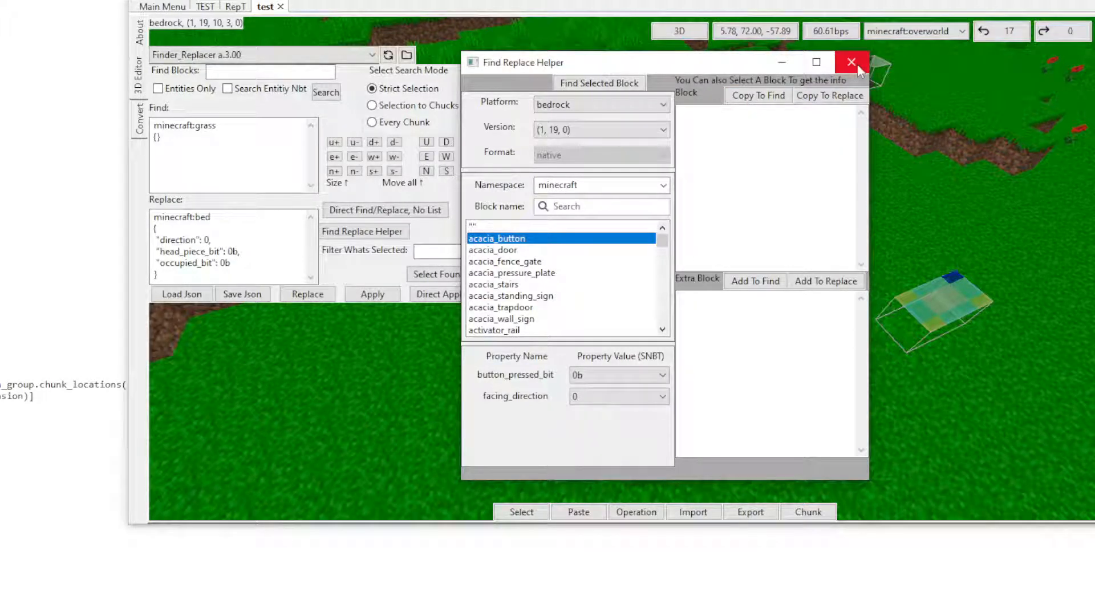
Move the Find Replace Helper out of the way and try a direct find/replace of grass with bed in Strict Selection mode.
drag(695, 71, 817, 167)
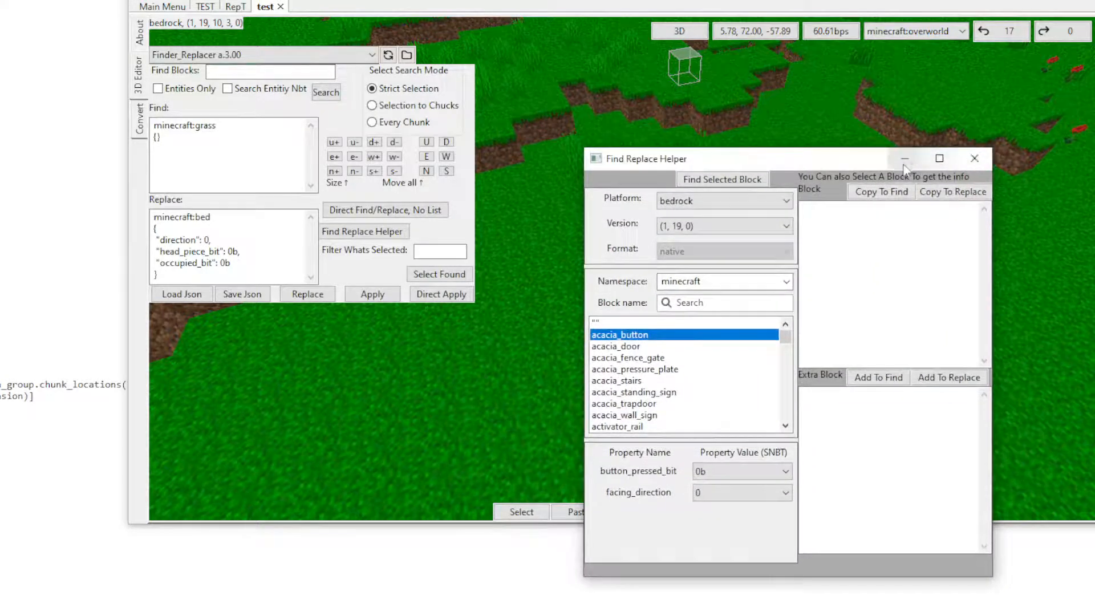
drag(851, 164, 0, 228)
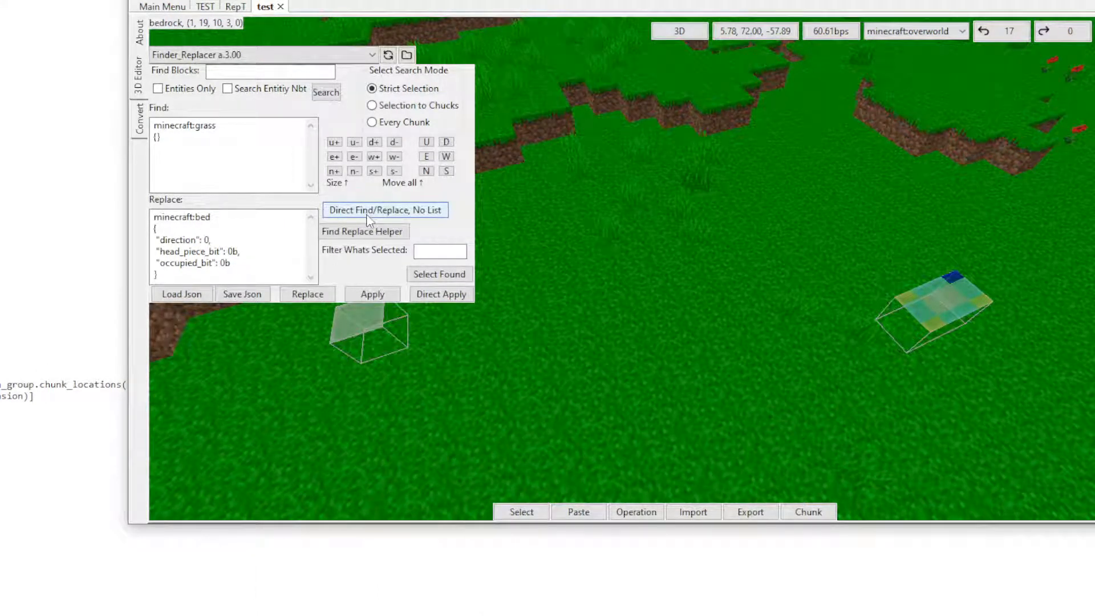
click(368, 220)
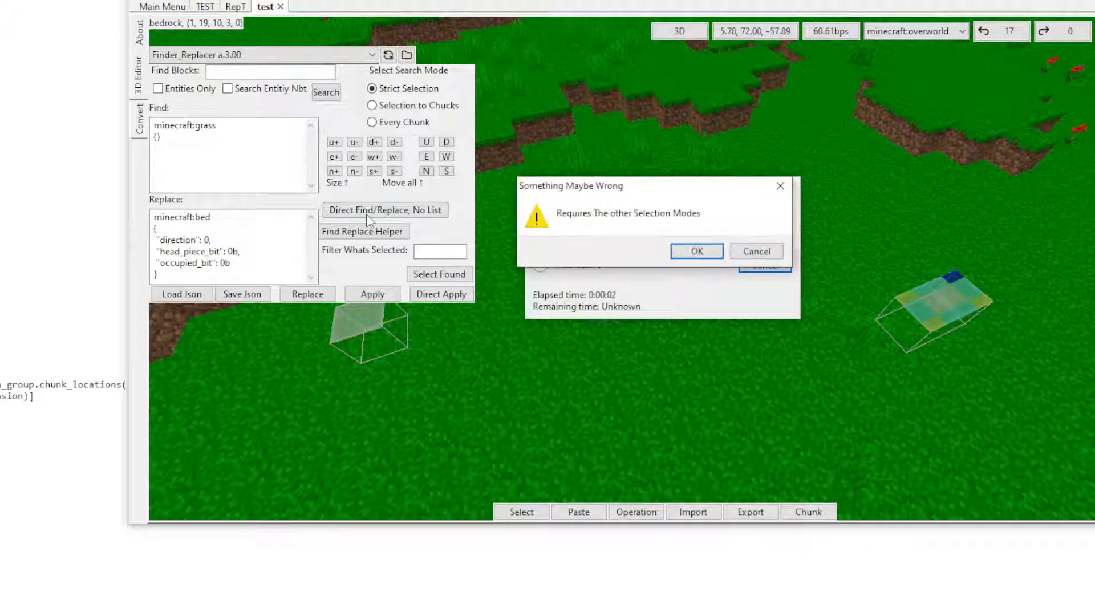
click(745, 255)
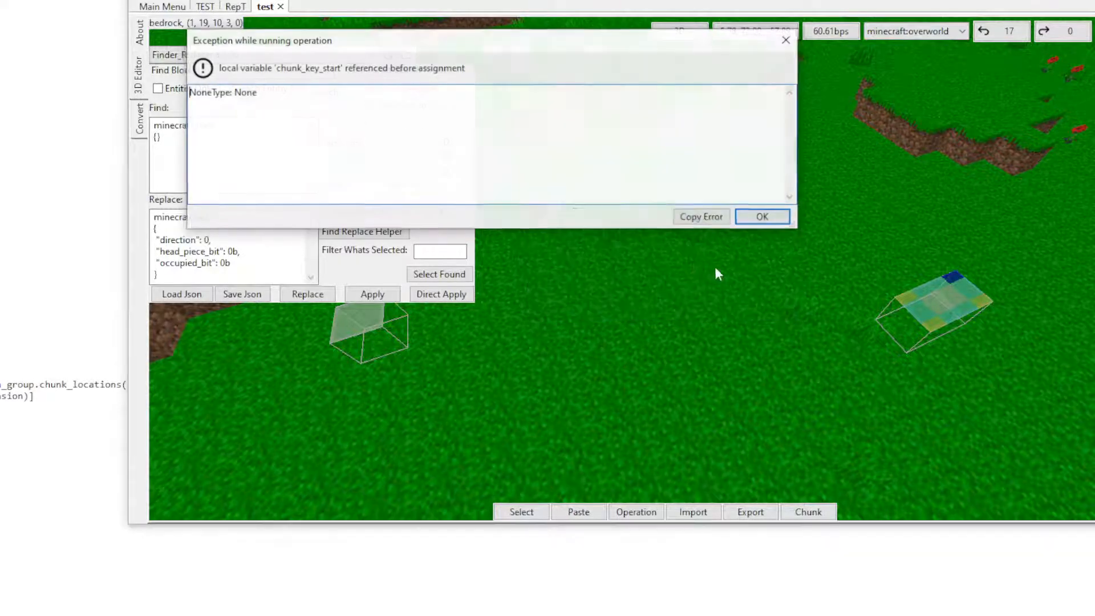
click(763, 216)
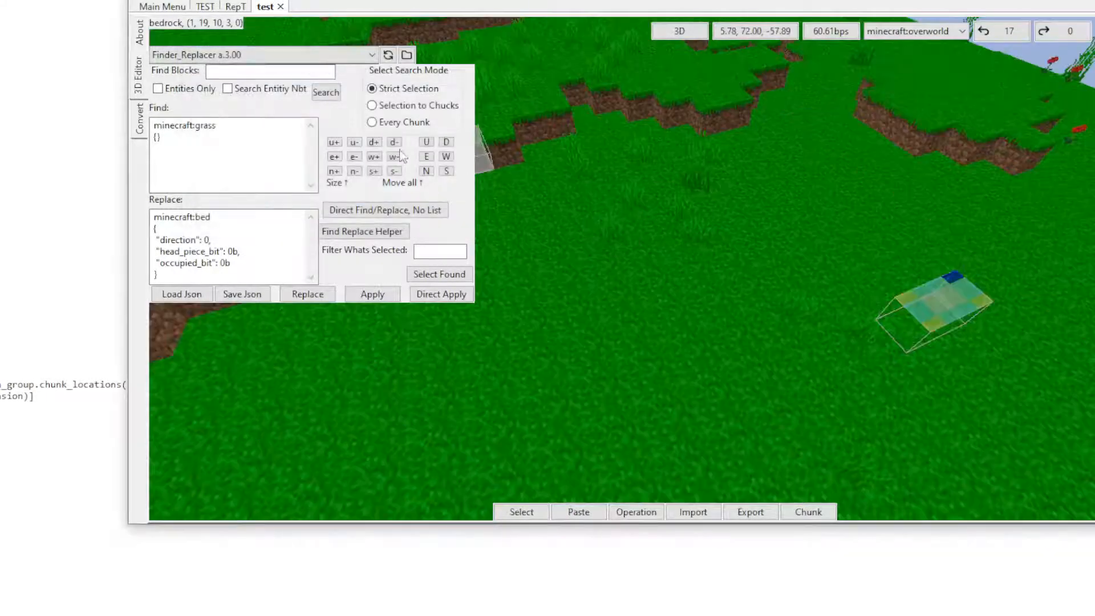
Set the search mode to Every Chunk, directly replace all grass blocks with beds without a list, and look over the terrain.
click(411, 123)
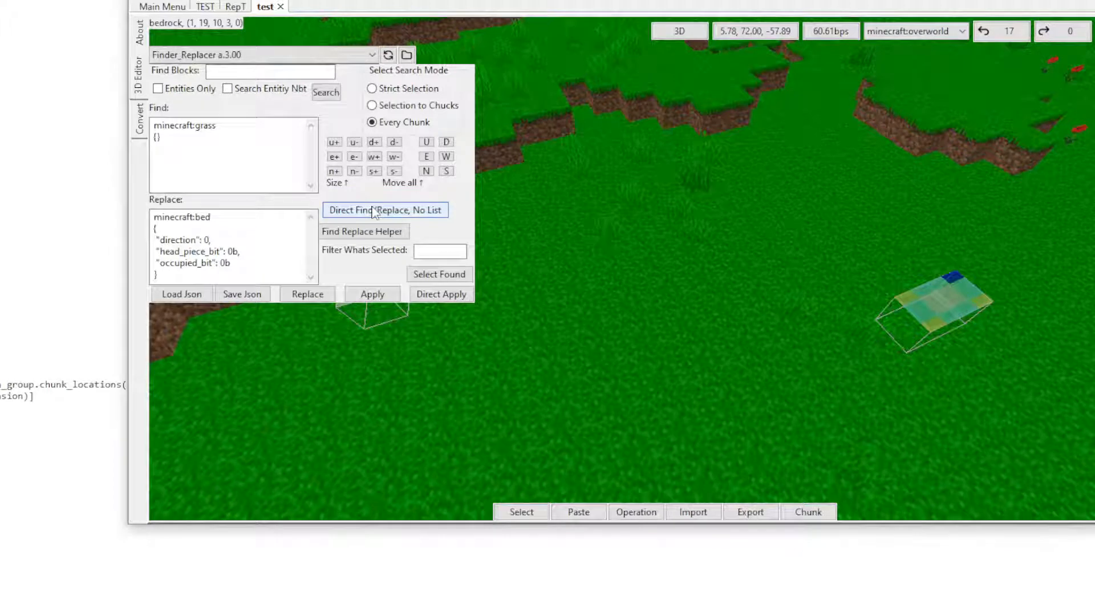
click(374, 210)
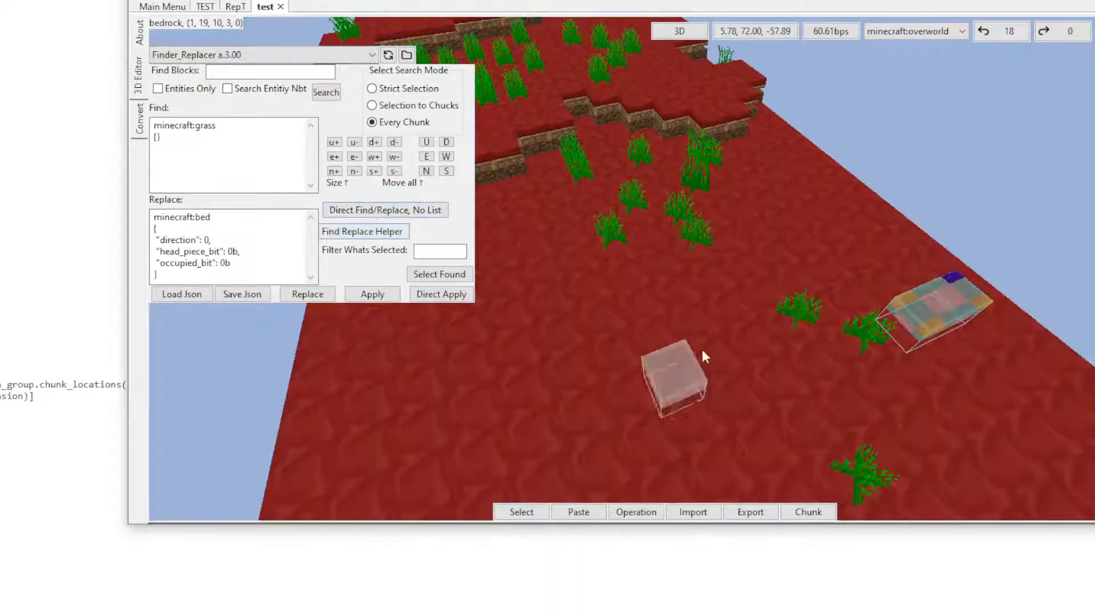
right_drag(755, 372, 1015, 410)
right_drag(632, 239, 685, 266)
key(shift)
key(space)
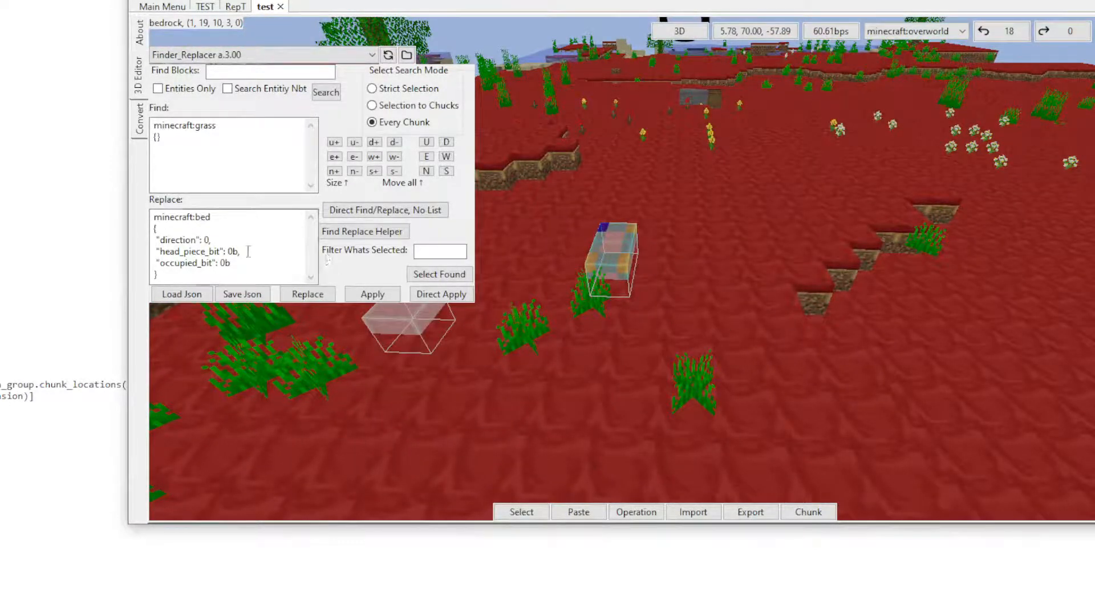
click(222, 239)
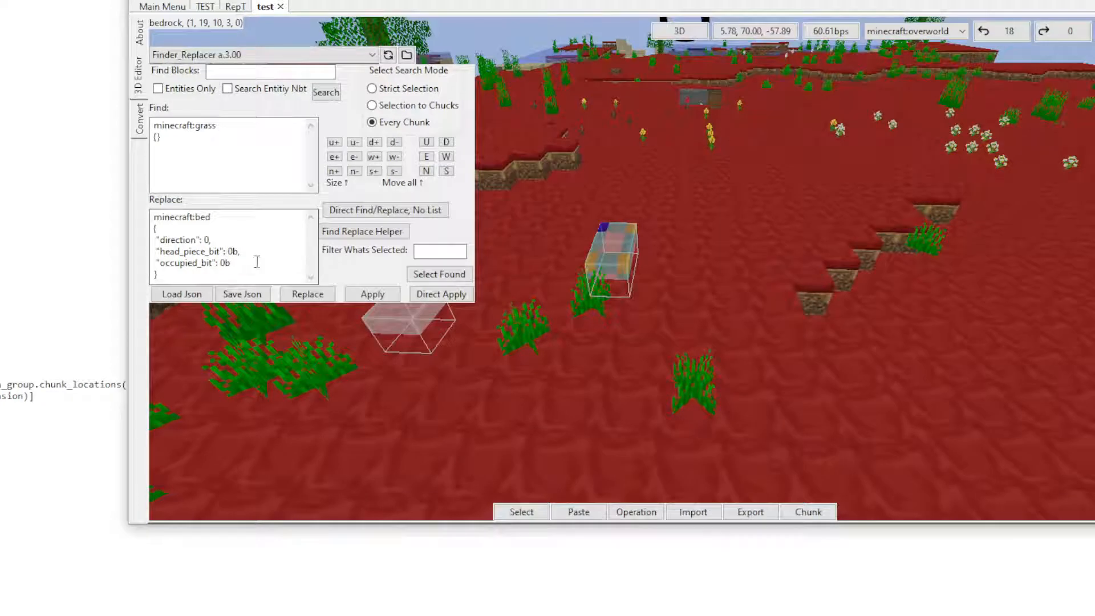
drag(184, 251, 250, 249)
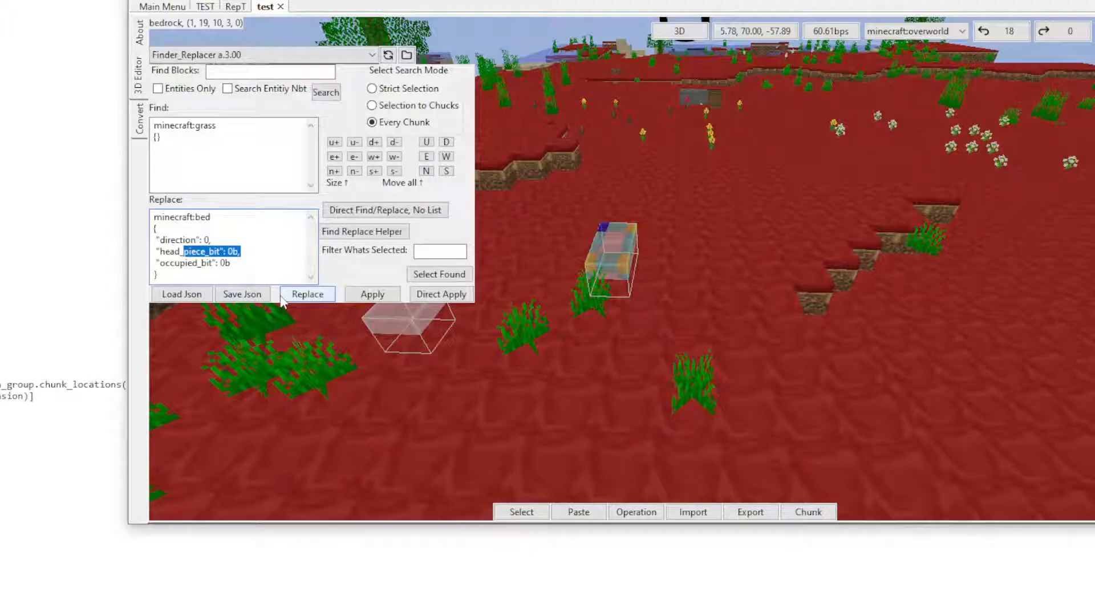
click(228, 268)
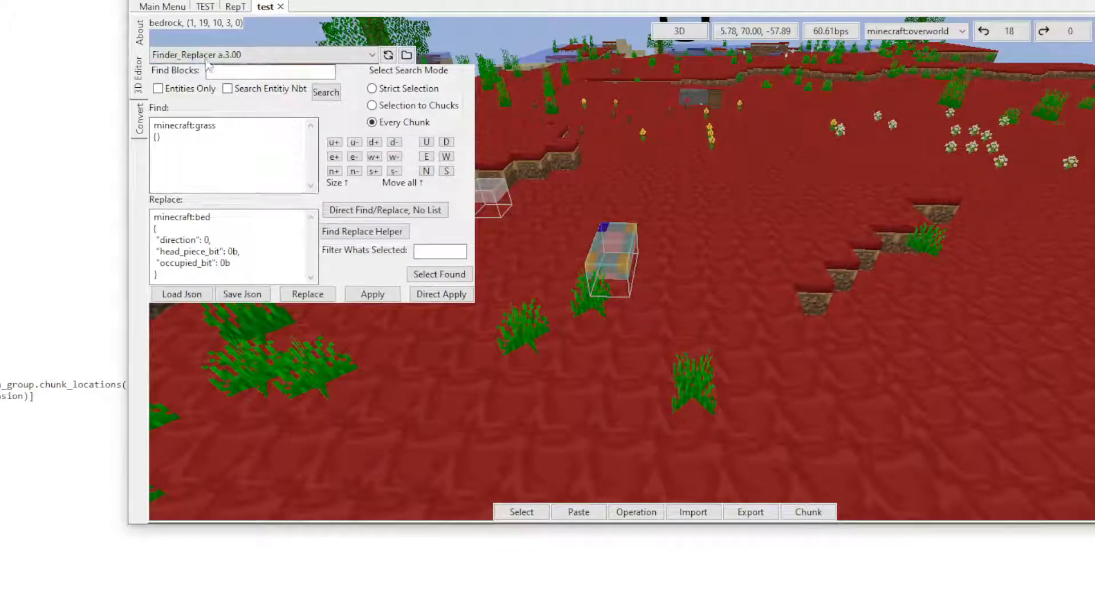
Quit Amulet and answer the prompt about unsaved changes for the first open world.
click(169, 7)
click(182, 43)
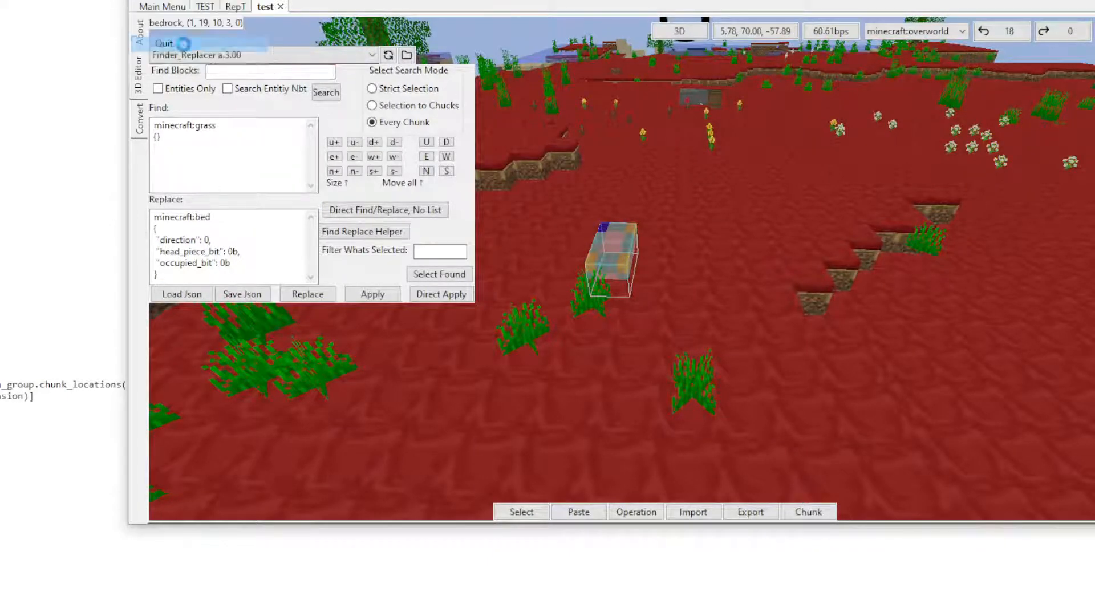
click(663, 249)
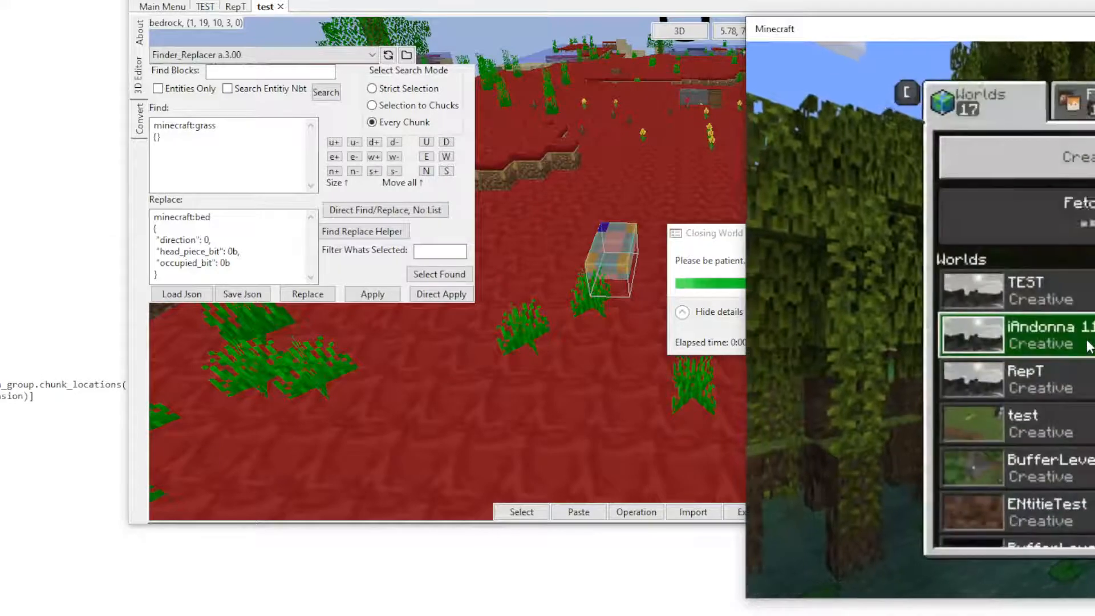
Switch to Minecraft, open the TEST world with a backup made first, and bring the game window fully into view.
click(1086, 298)
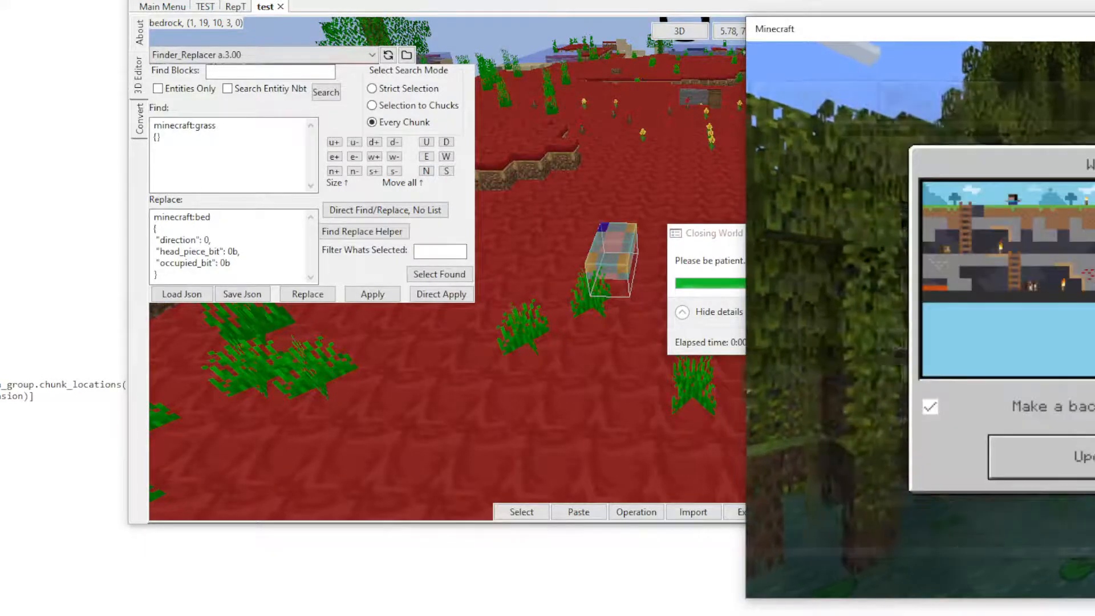
click(1081, 459)
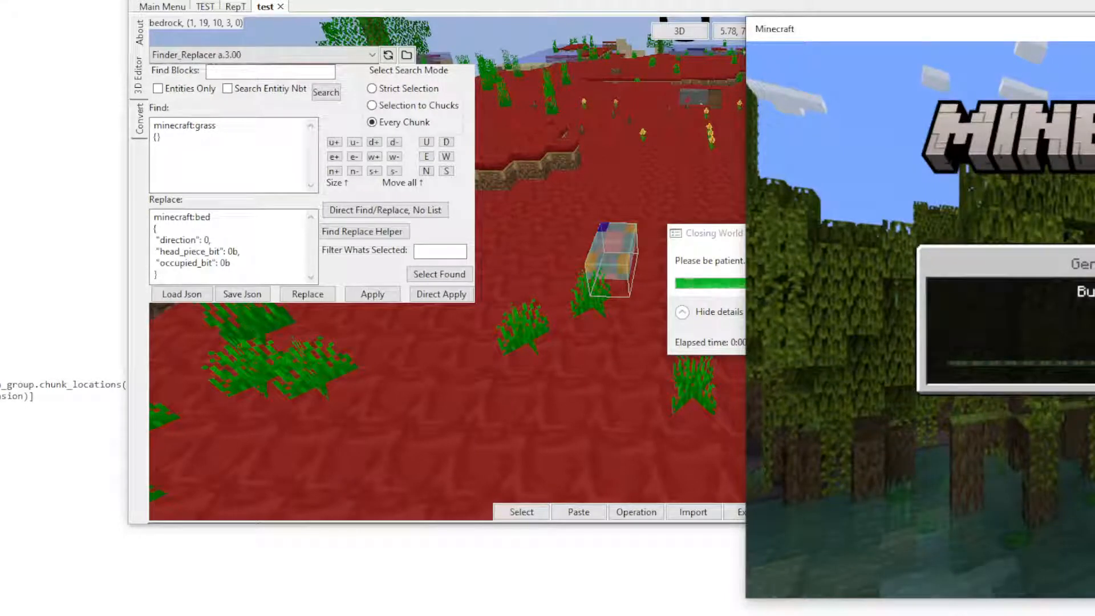
drag(1094, 29, 599, 9)
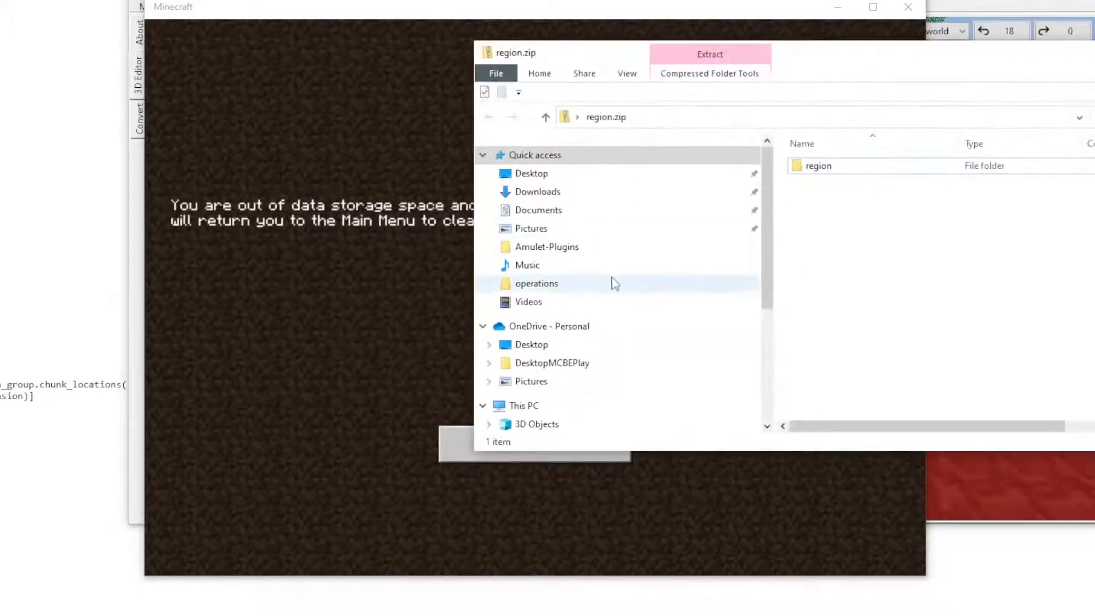
Check the free space on the computer's drives in File Explorer's This PC view and move the window away.
scroll(610, 283, down, 4)
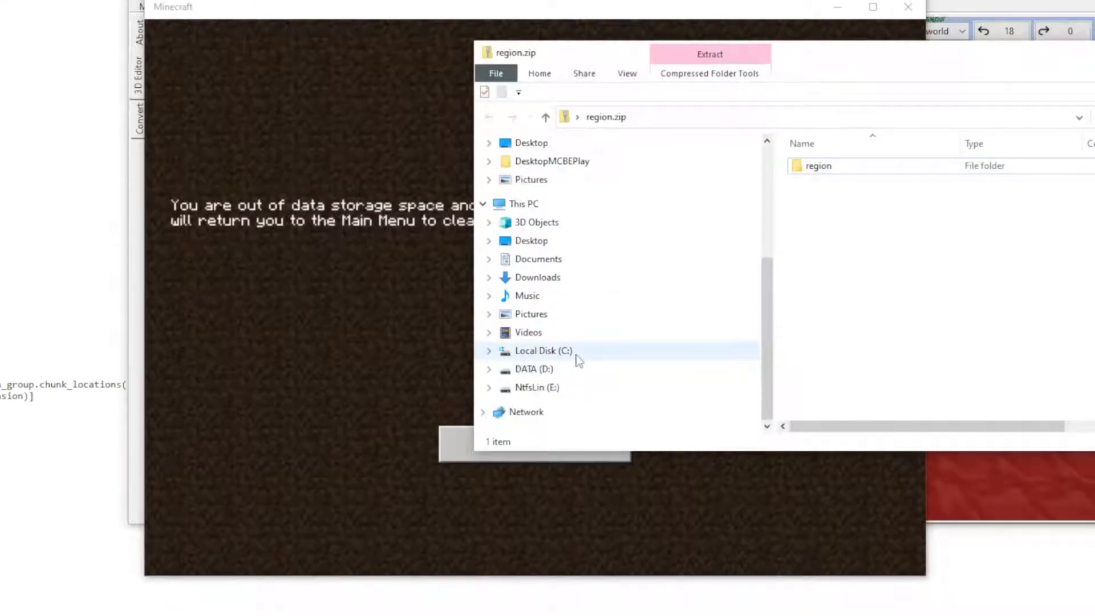
click(577, 353)
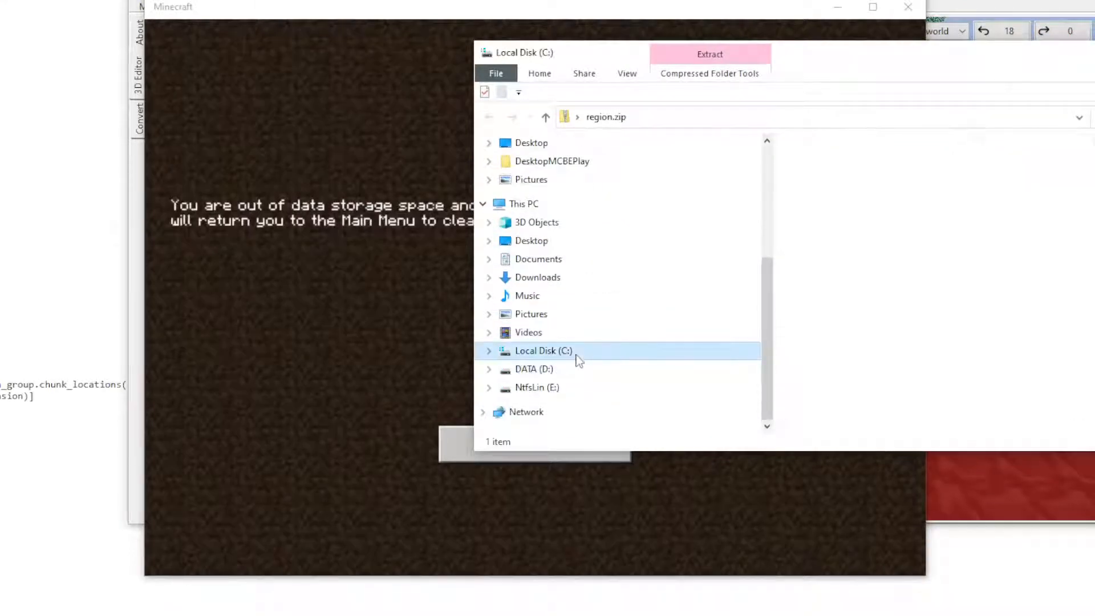
click(571, 205)
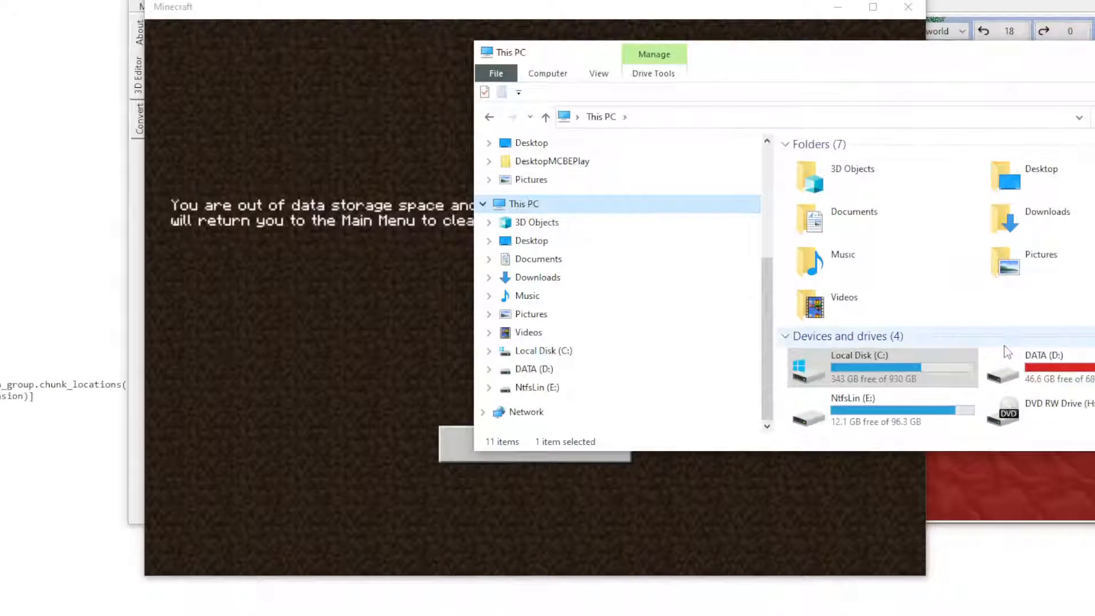
click(894, 365)
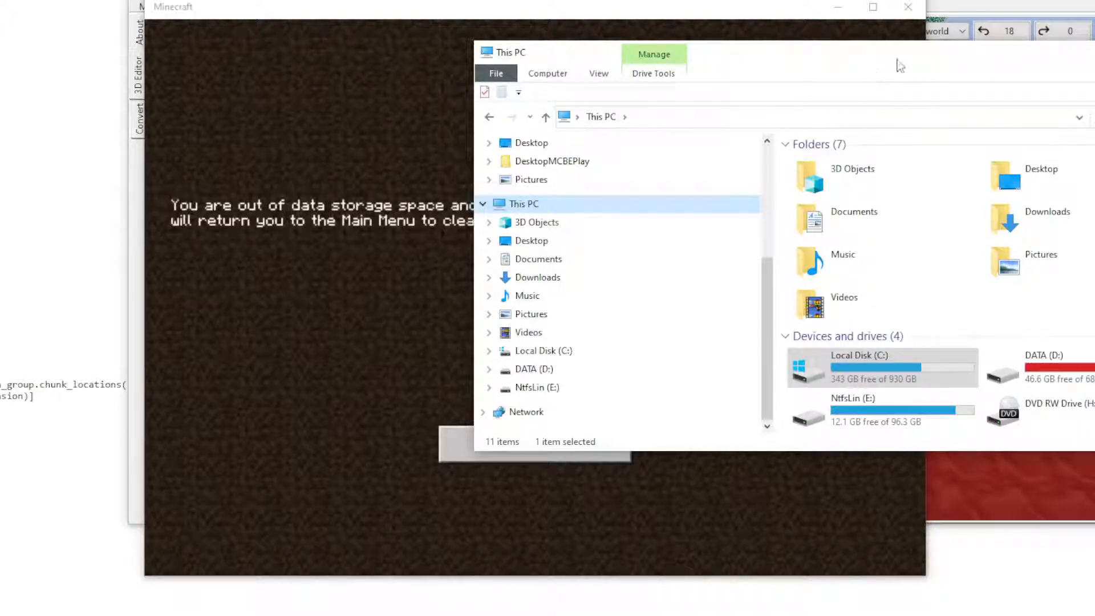
drag(896, 60, 1094, 95)
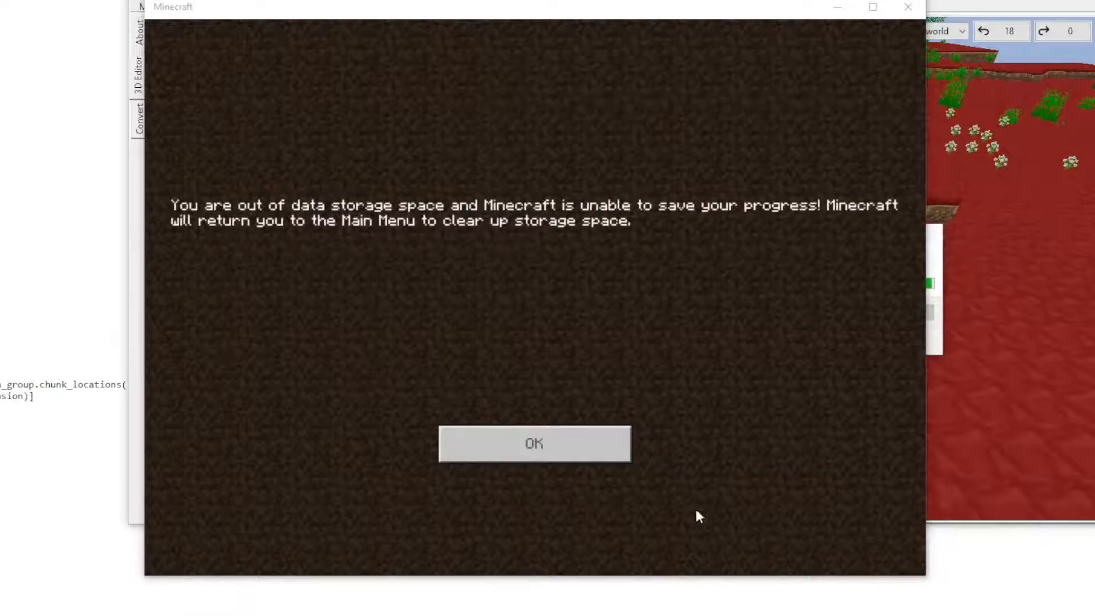
Dismiss Minecraft's out-of-storage message and move the game window off the Amulet view.
click(597, 443)
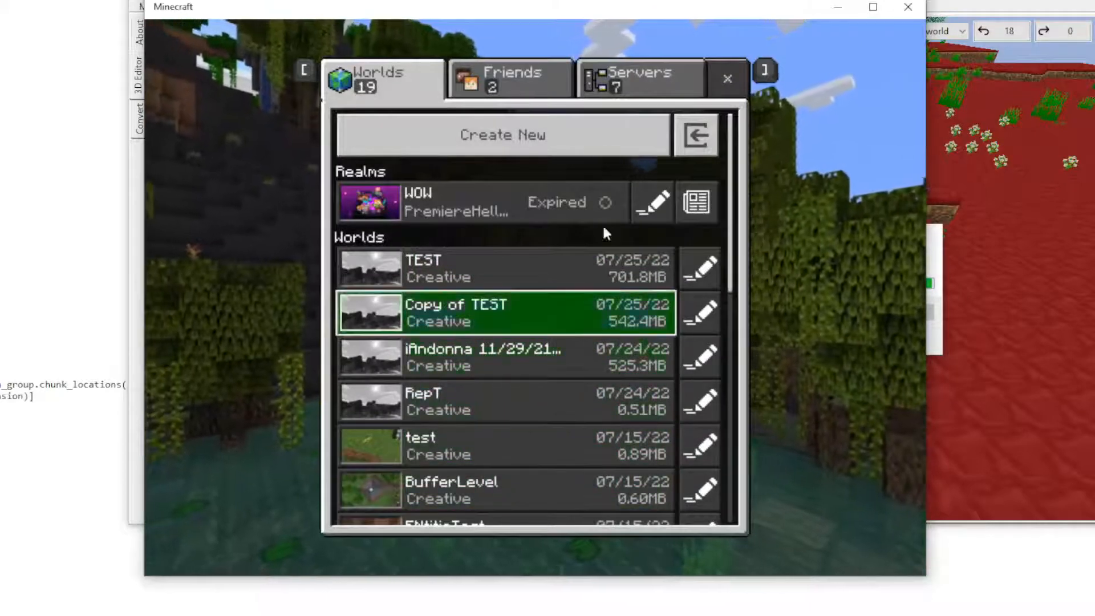
drag(558, 13, 1094, 0)
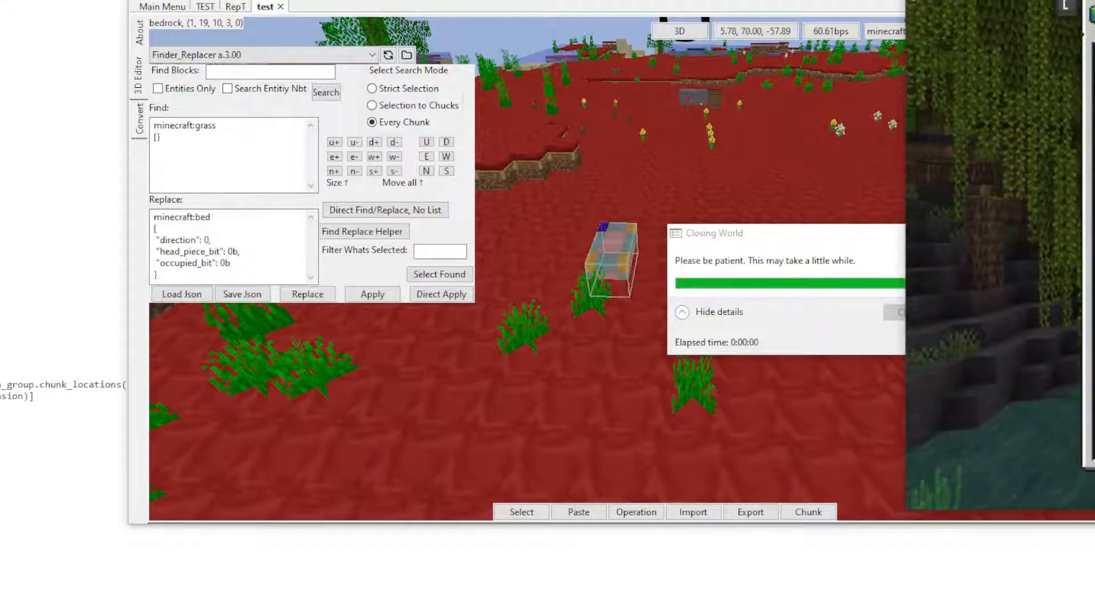
drag(1094, 0, 1013, 95)
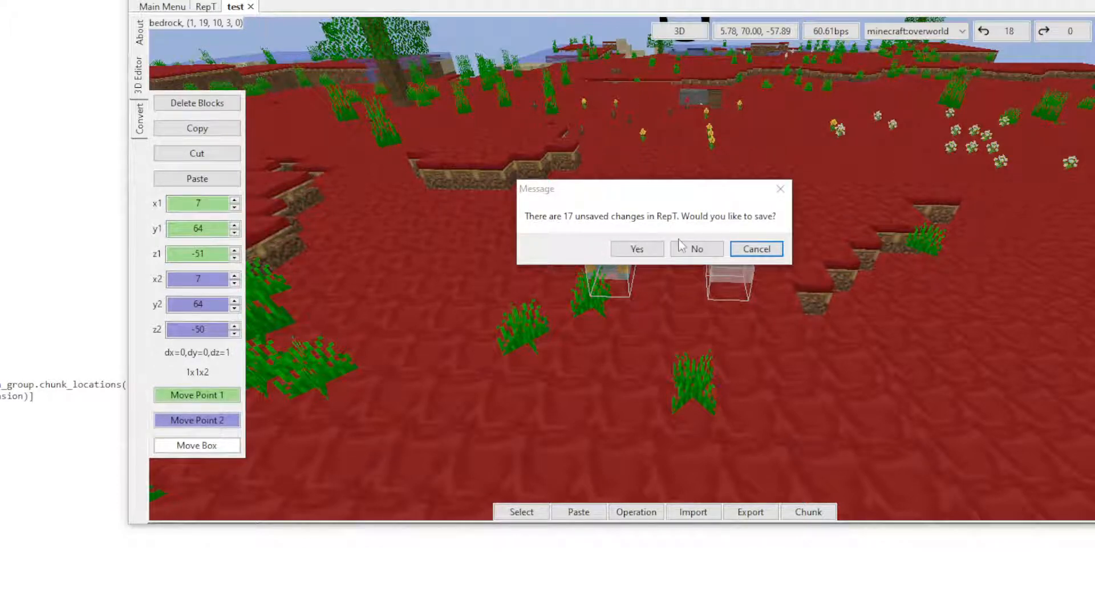
Finish quitting Amulet without saving the changes in the RepT and test worlds.
click(695, 249)
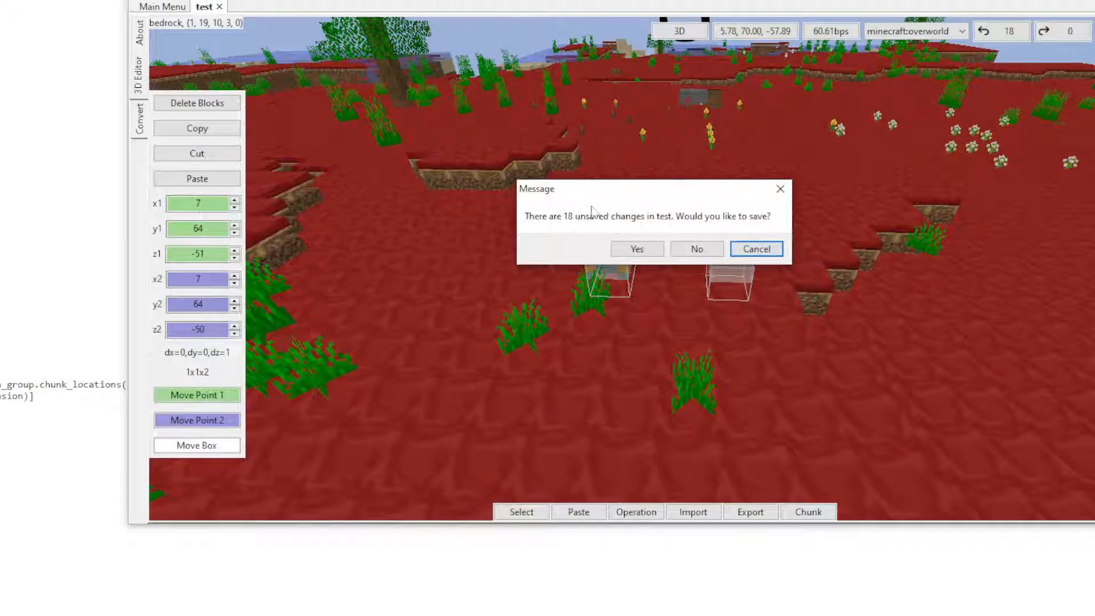
click(693, 248)
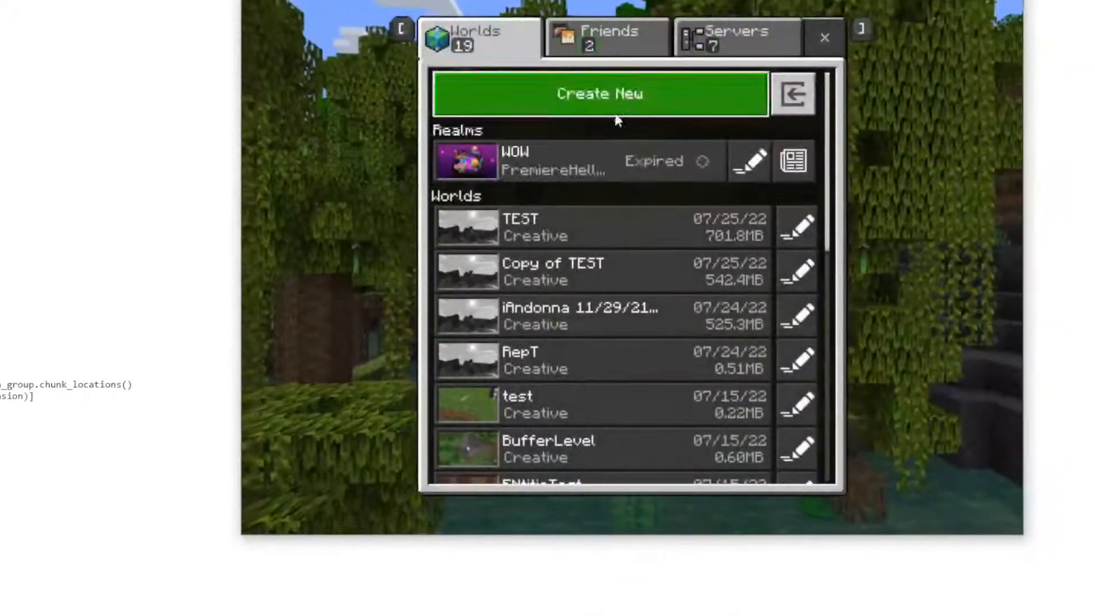
Try twice to load the test world in Minecraft, dismissing the message each time.
click(613, 394)
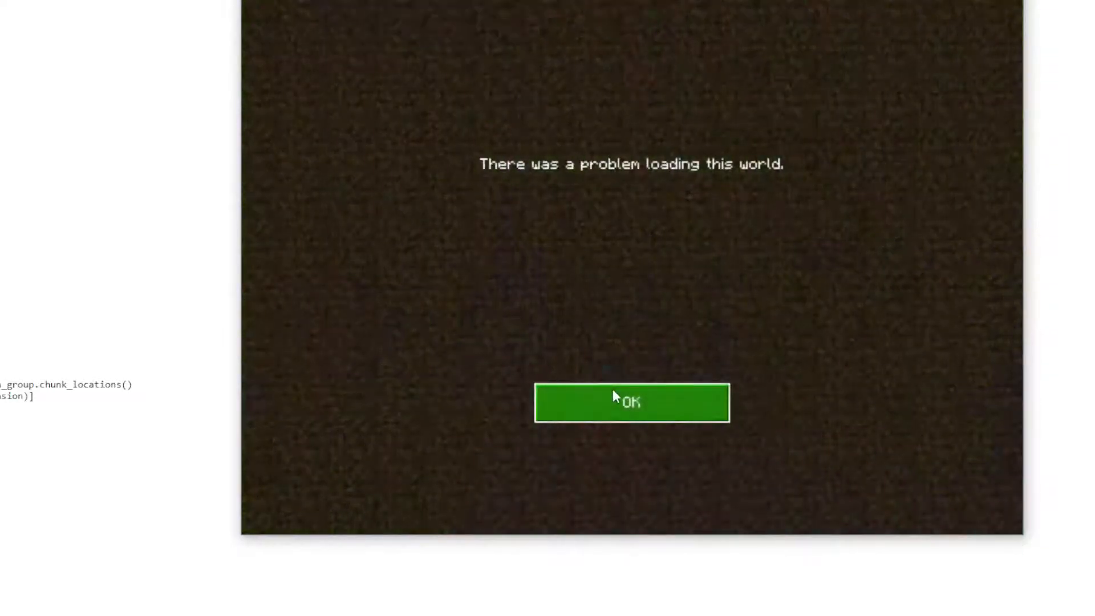
click(635, 393)
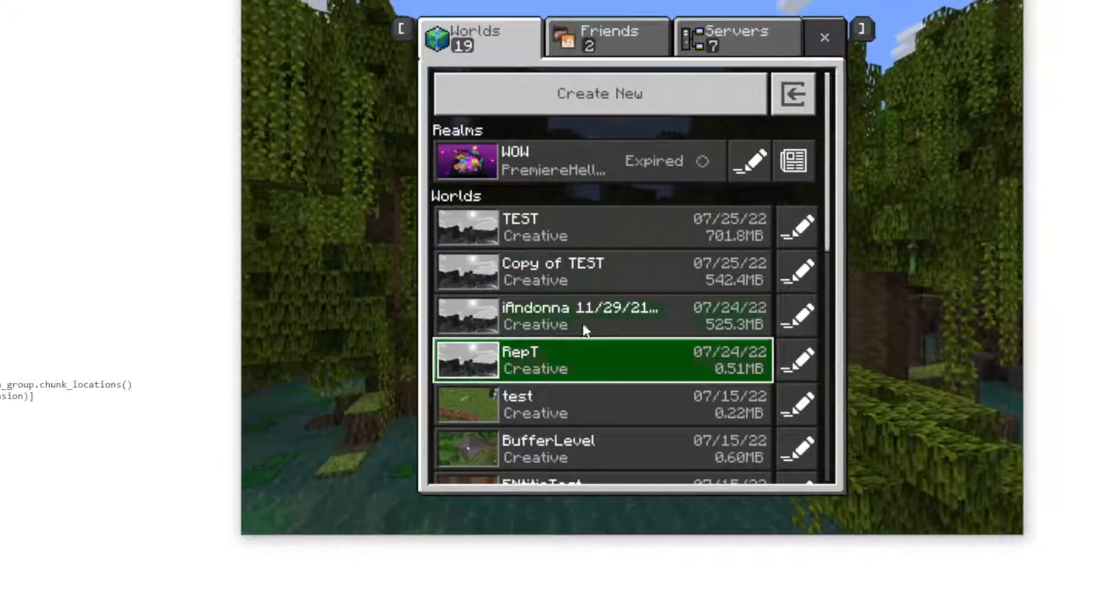
click(563, 402)
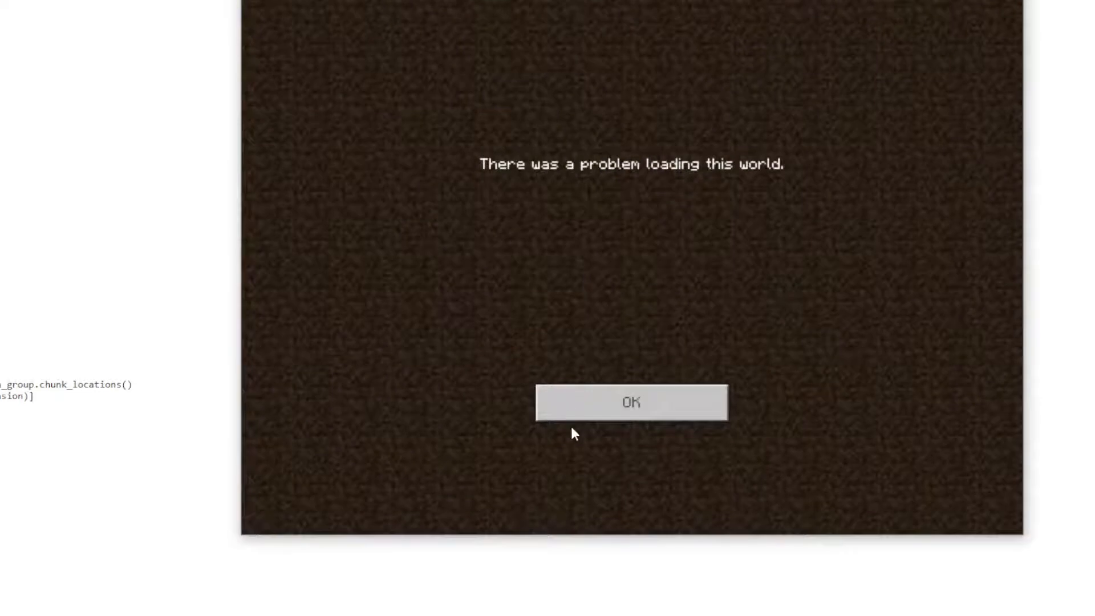
click(582, 417)
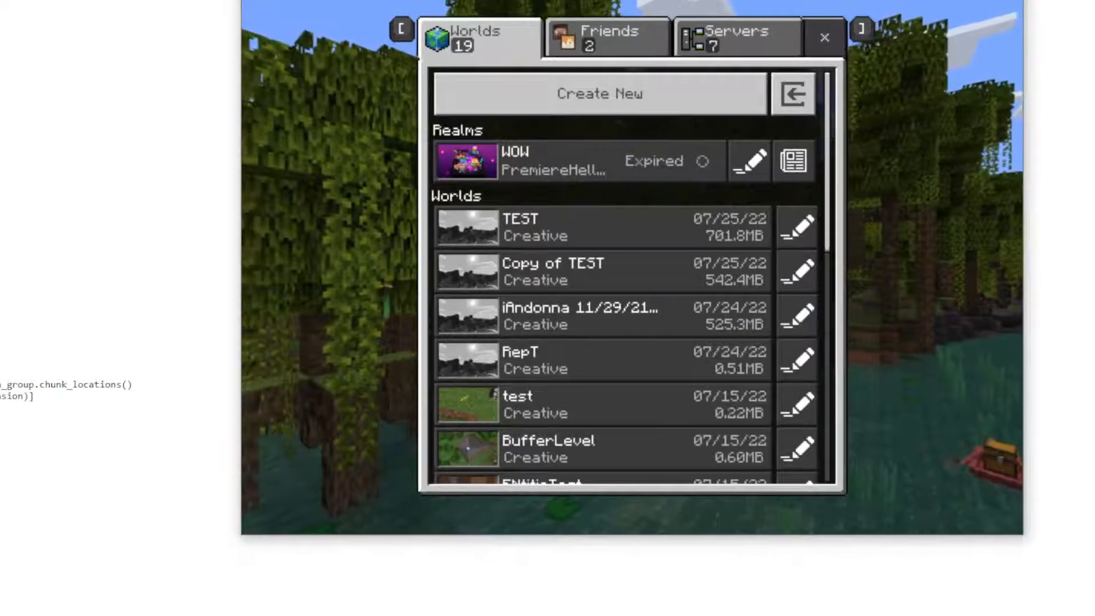
Bring the YouTube Studio live streaming window into view, check the stream's analytics, and move the window away again.
click(640, 596)
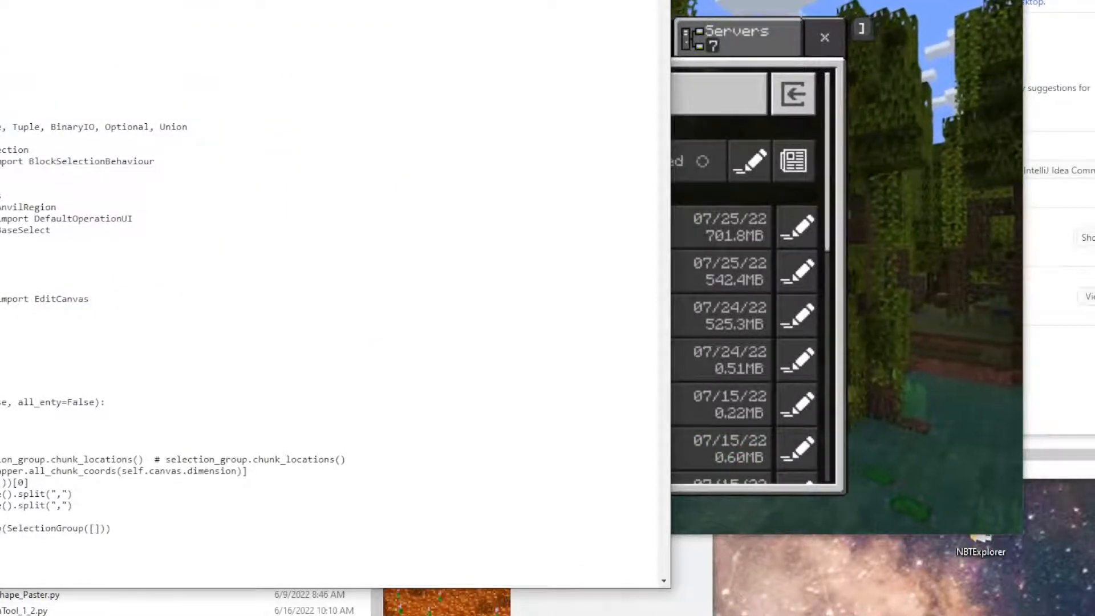
drag(1094, 62, 855, 33)
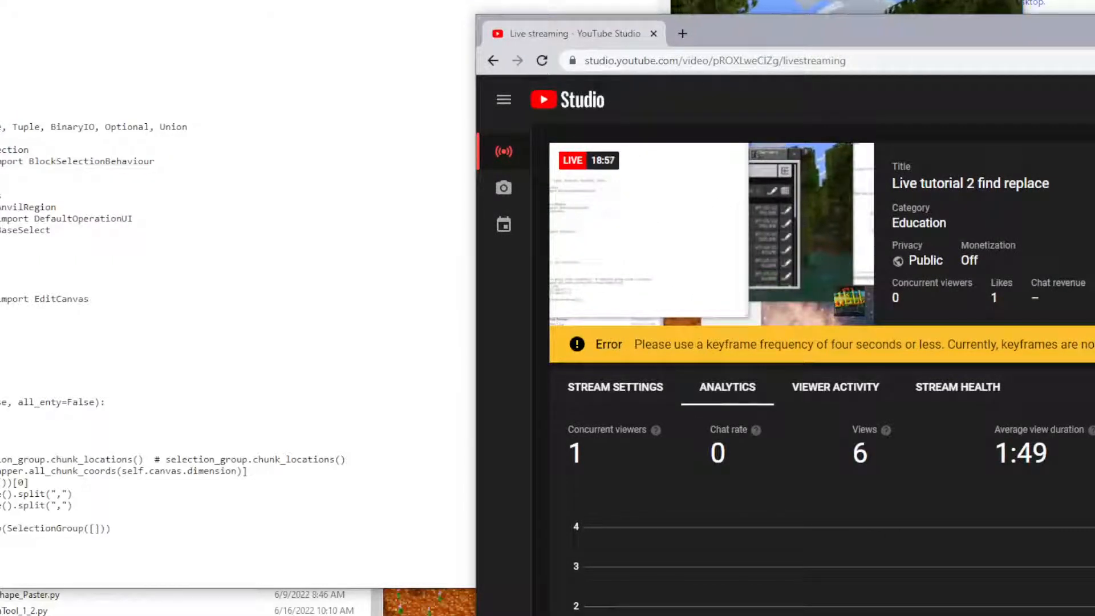
drag(855, 43, 726, 1)
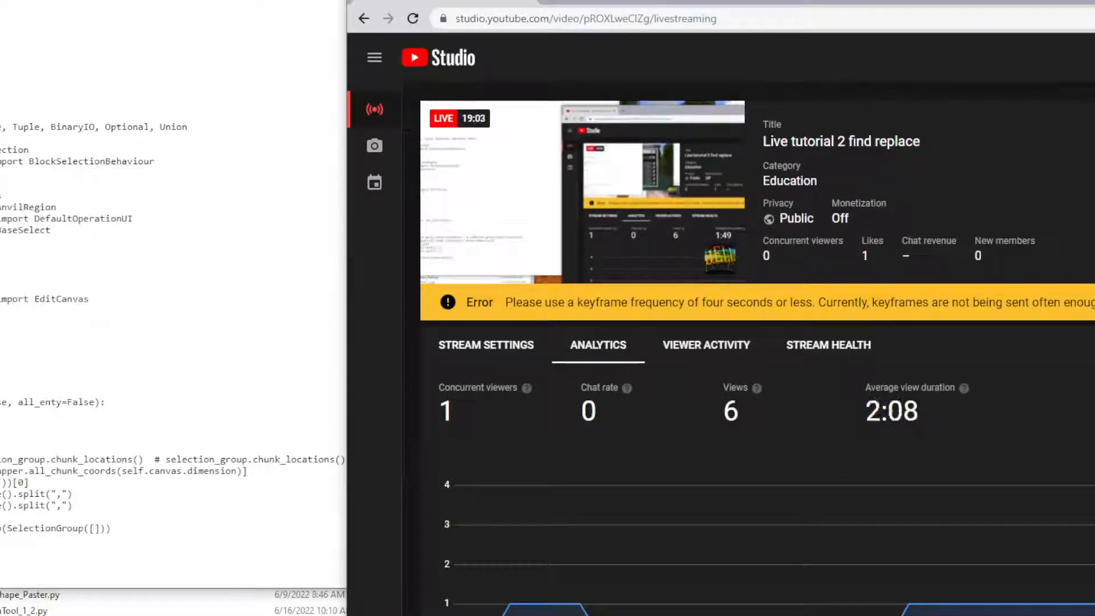
drag(727, 1, 1094, 35)
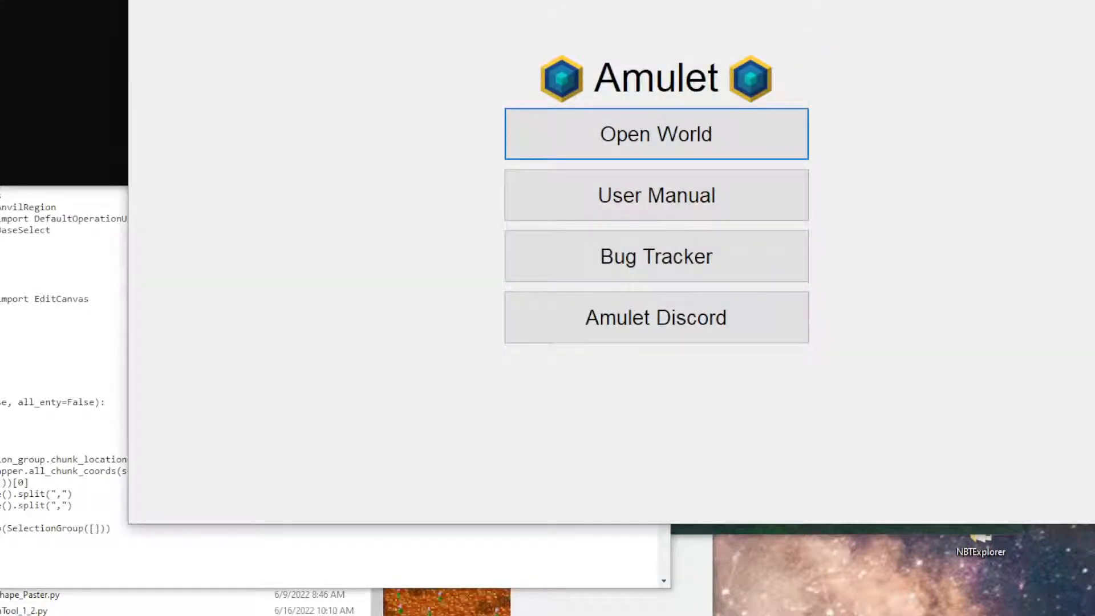
Open the test world in Amulet again.
click(650, 131)
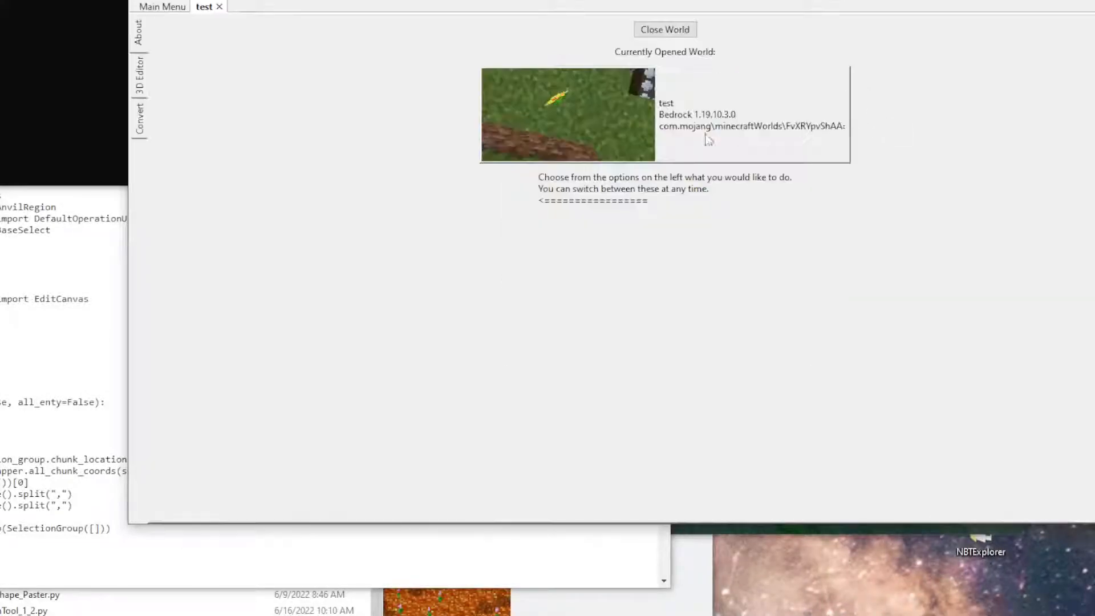
Open the test world in the 3D editor and load the Finder_Replacer a.3.00 operation.
click(143, 91)
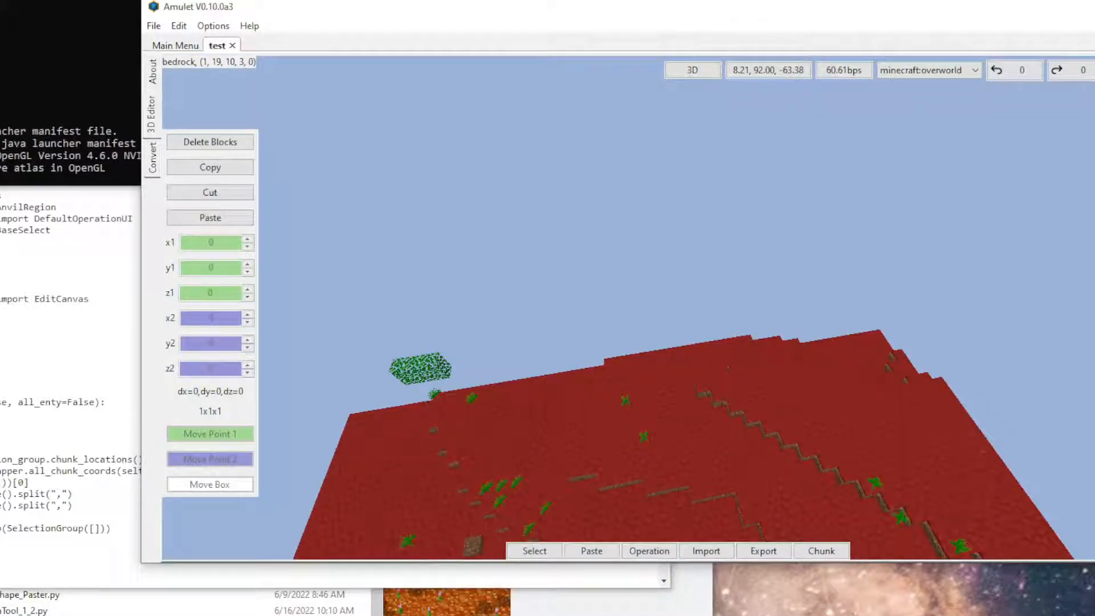
right_click(868, 346)
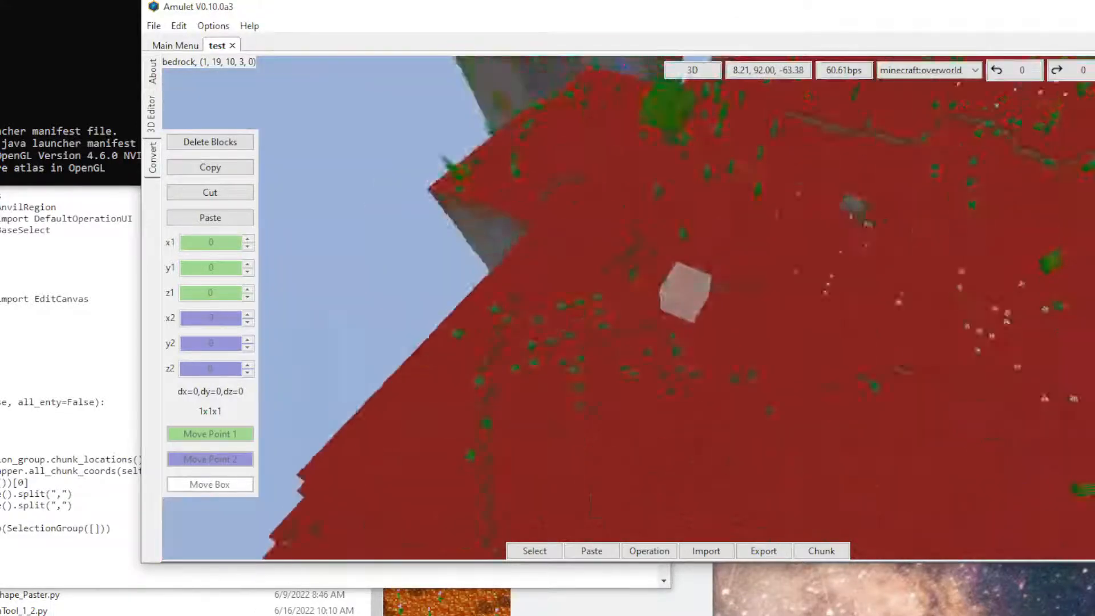
right_click(866, 346)
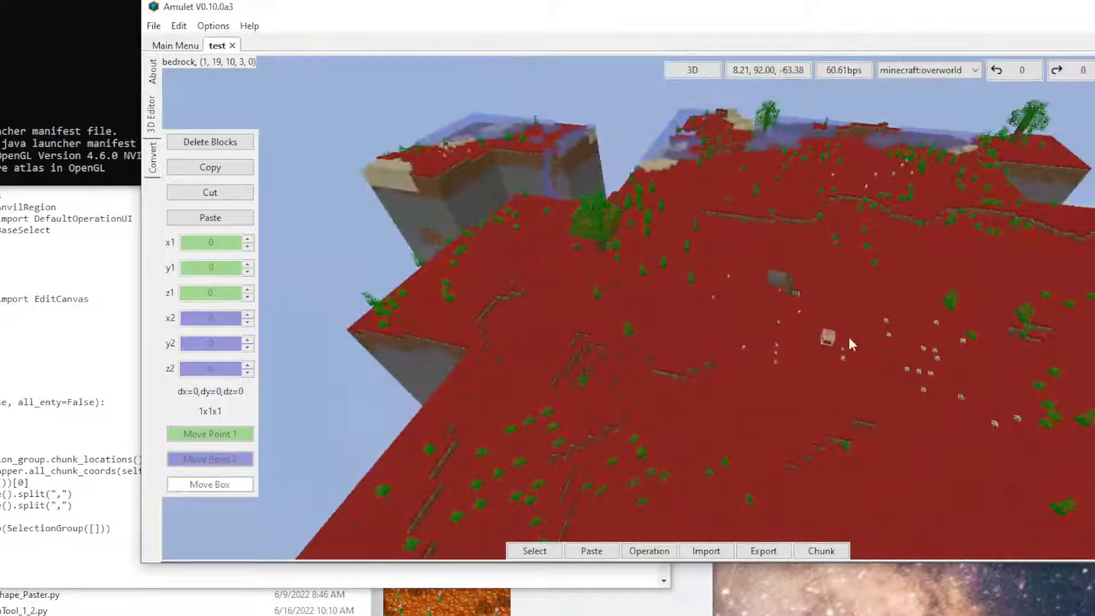
click(661, 551)
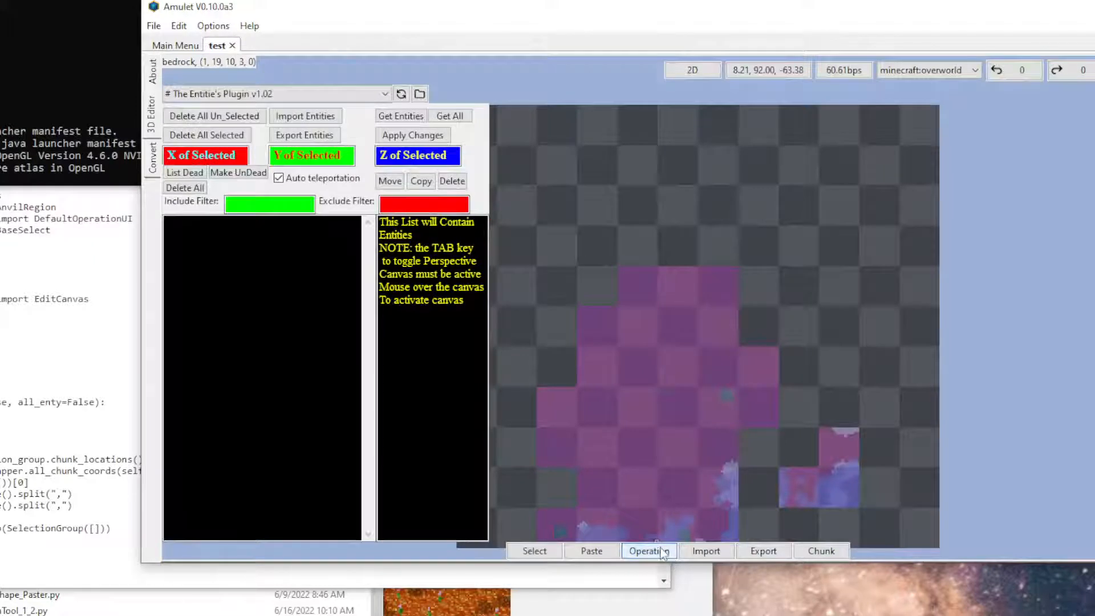
right_click(682, 450)
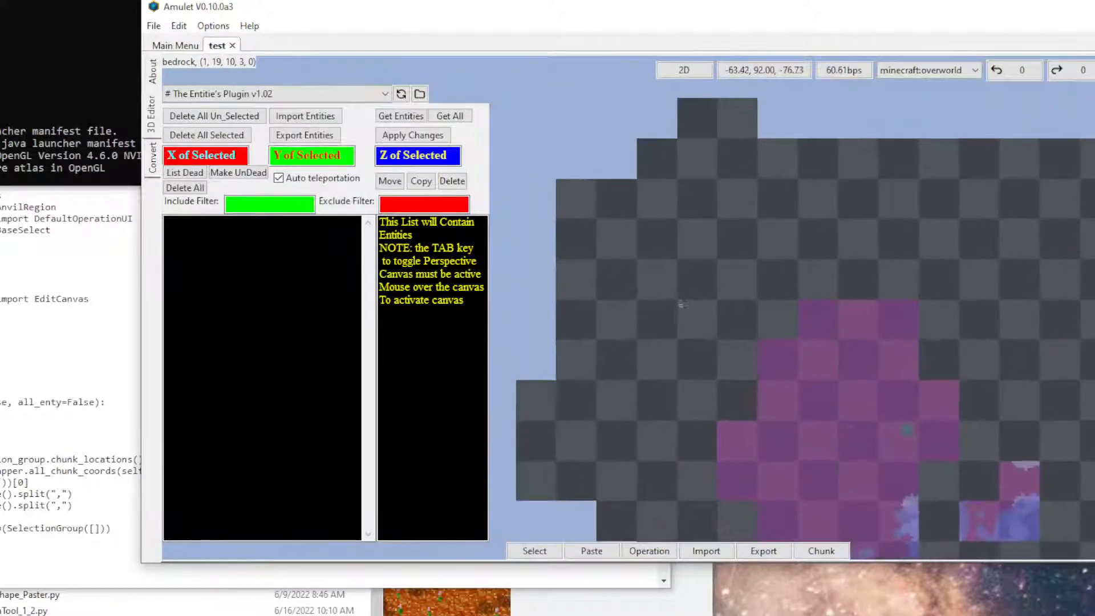
right_click(680, 303)
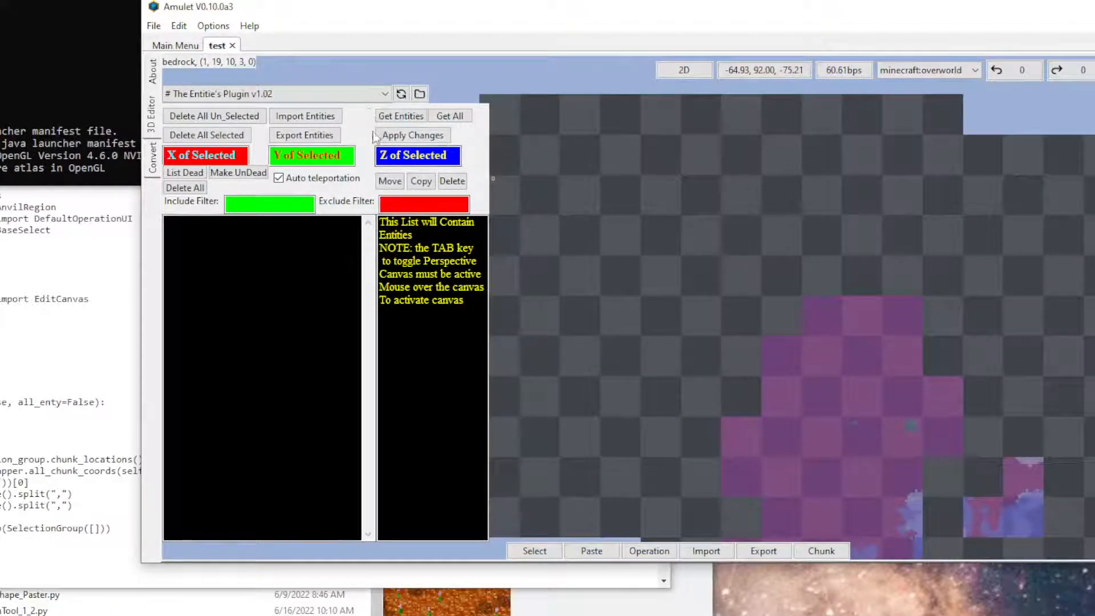
click(385, 93)
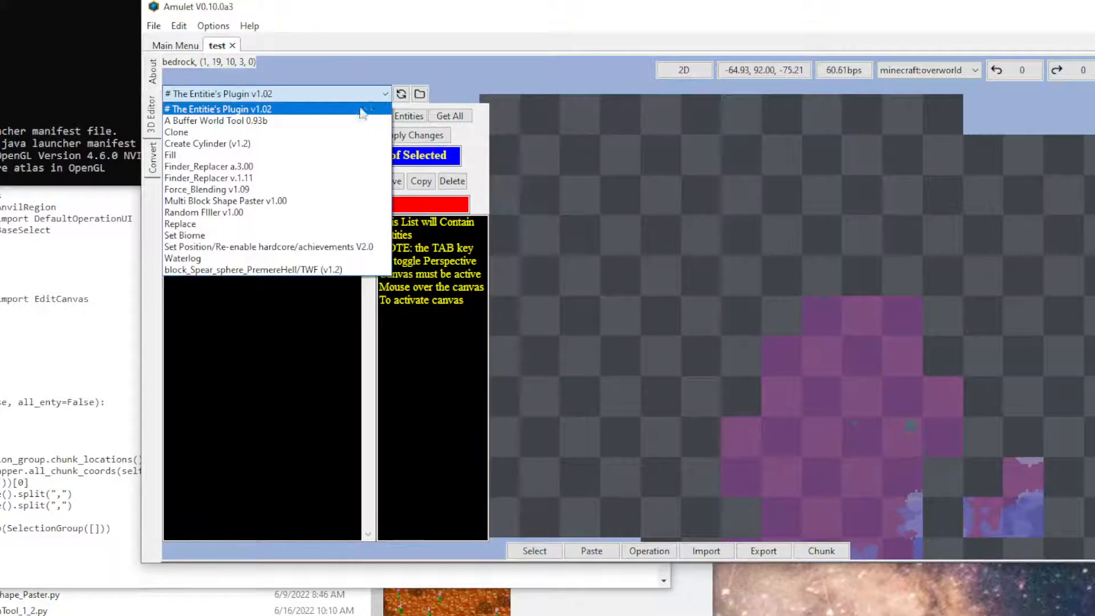
click(333, 166)
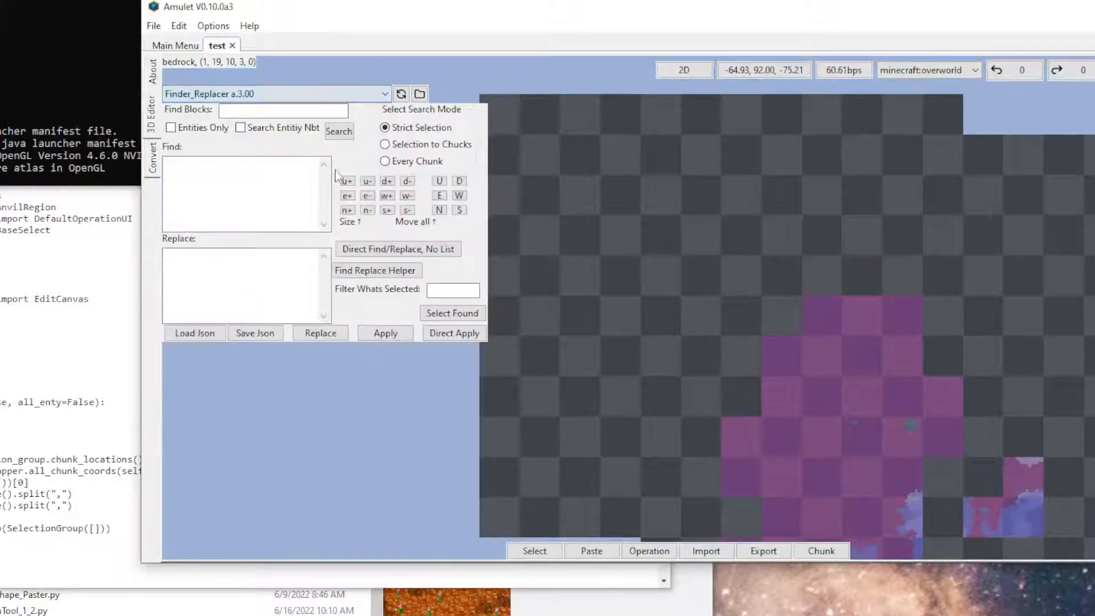
Return to the 3D view over the red bed-covered terrain and select one of its surface blocks.
right_click(603, 297)
right_click(678, 307)
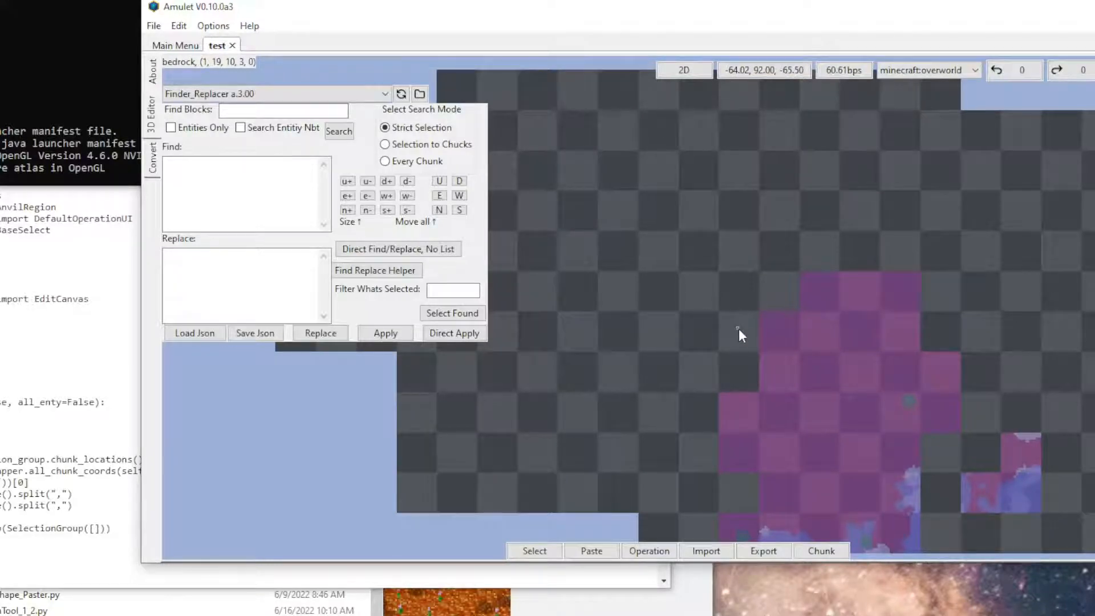
key(Tab)
right_drag(738, 331, 684, 304)
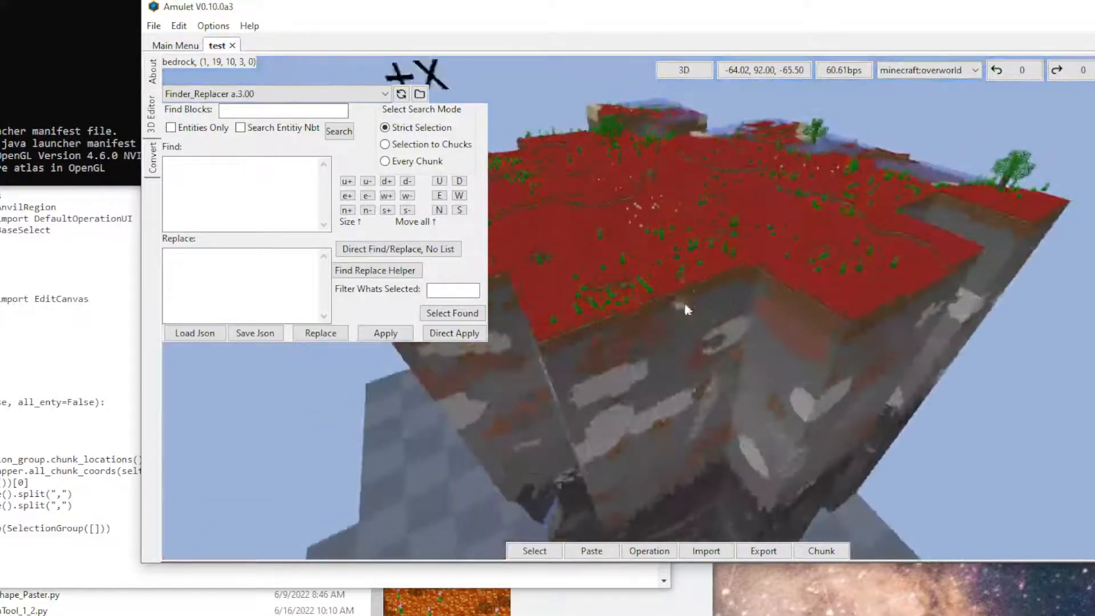
key(Tab)
key(Tab)
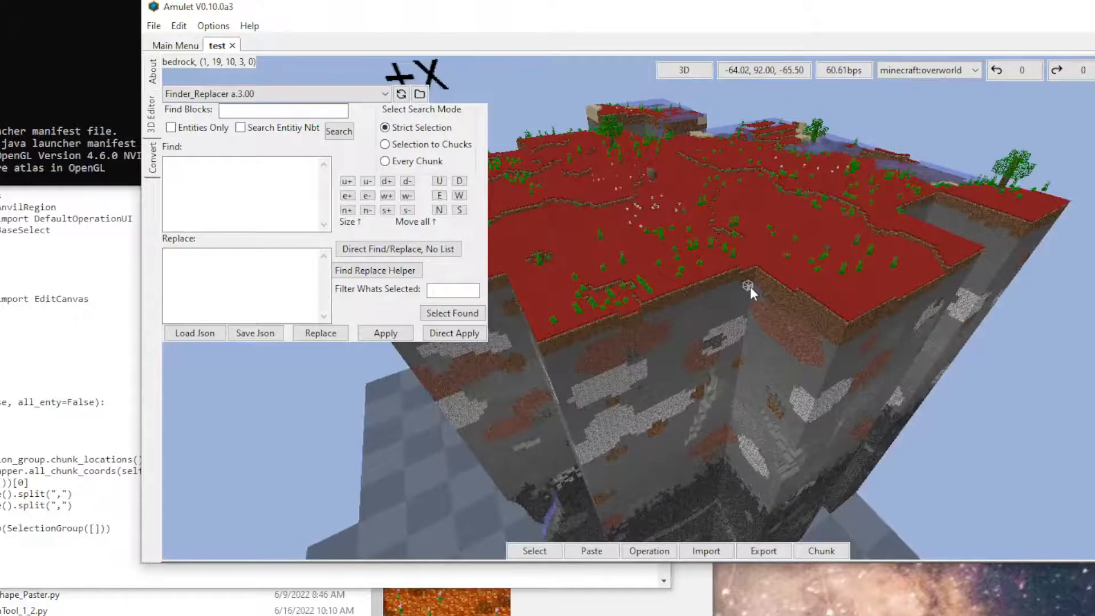
key(w)
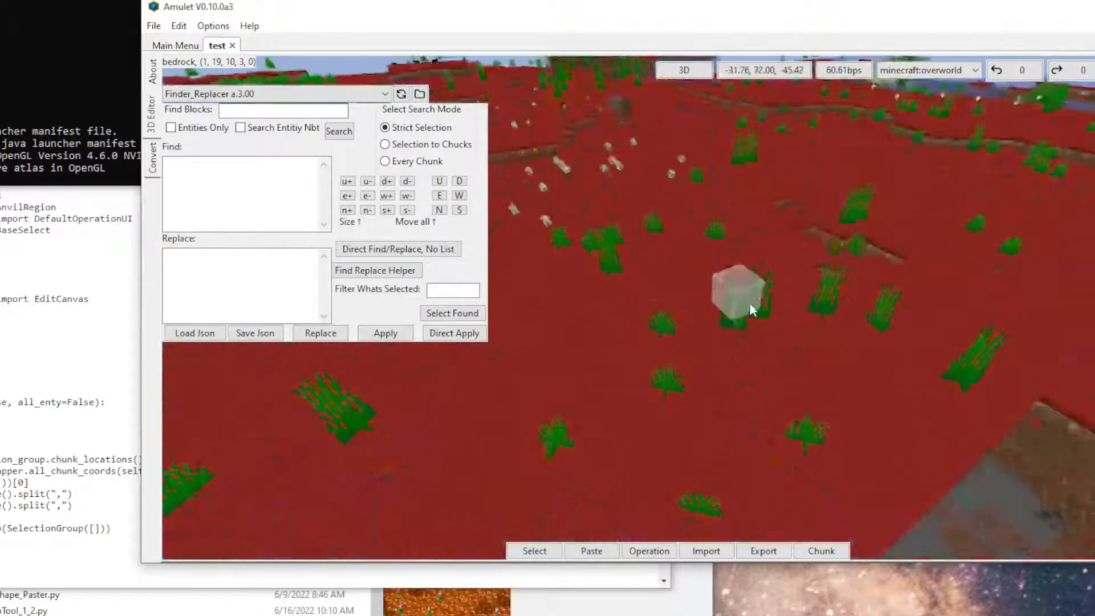
key(shift)
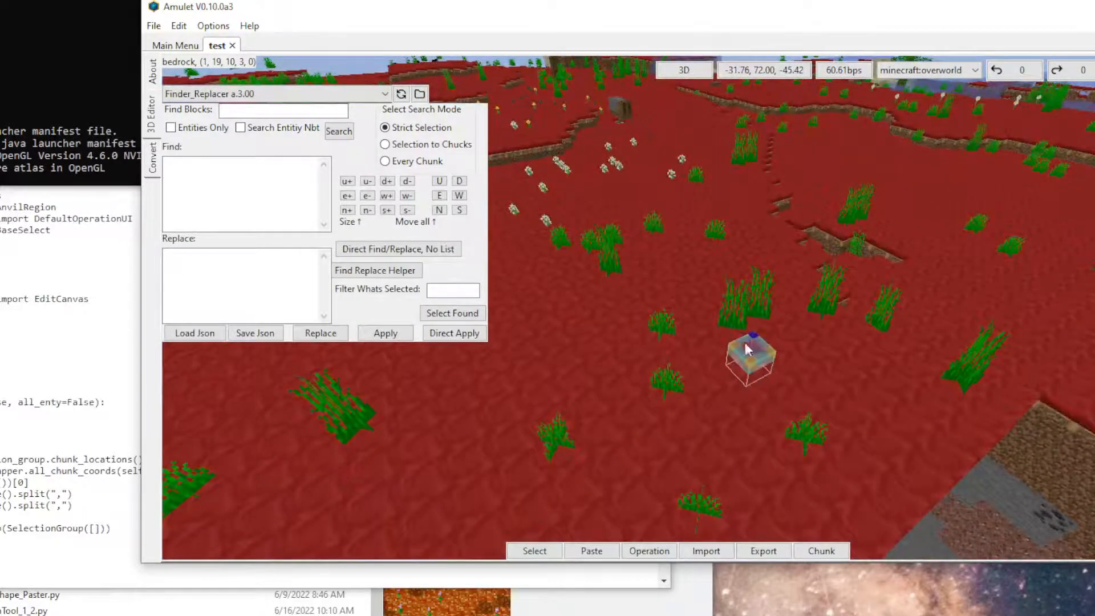
click(747, 349)
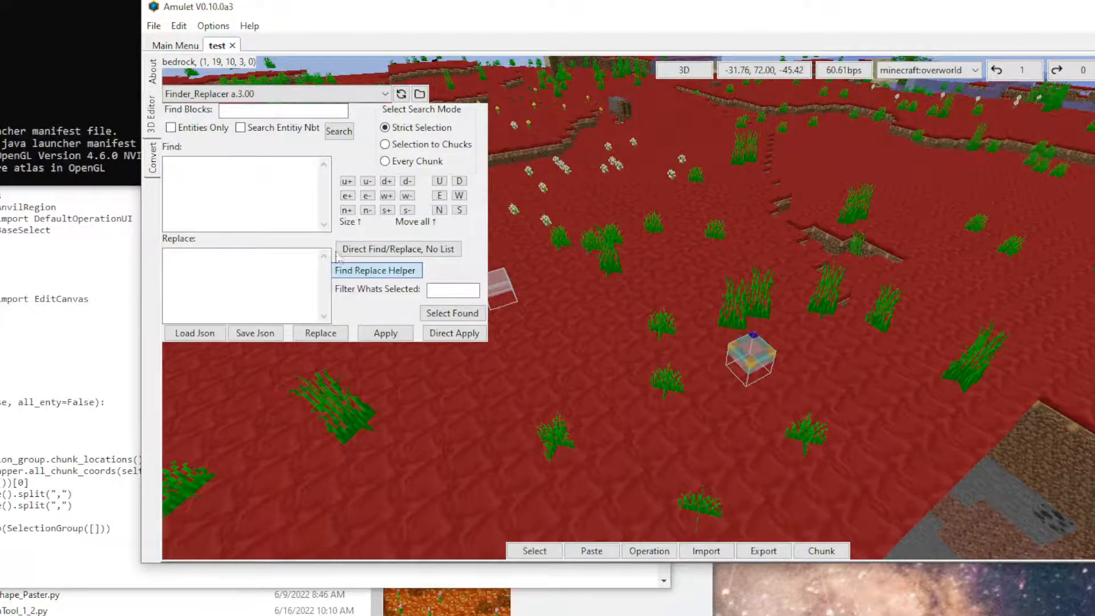
Open the Find Replace Helper, pick a bed block from the terrain, and copy its definition to Find.
click(384, 271)
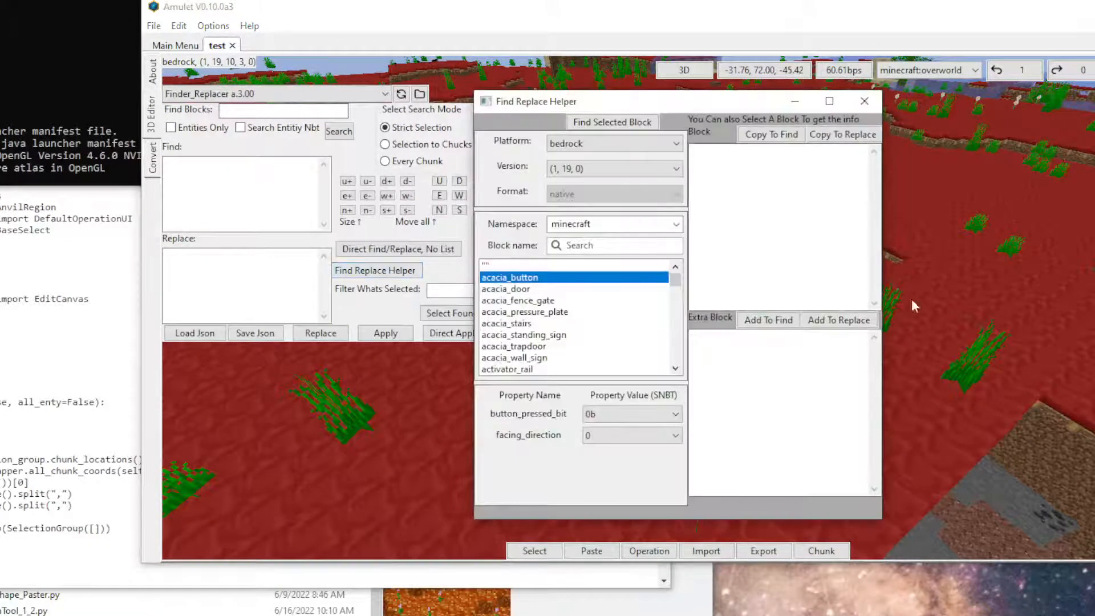
click(1033, 286)
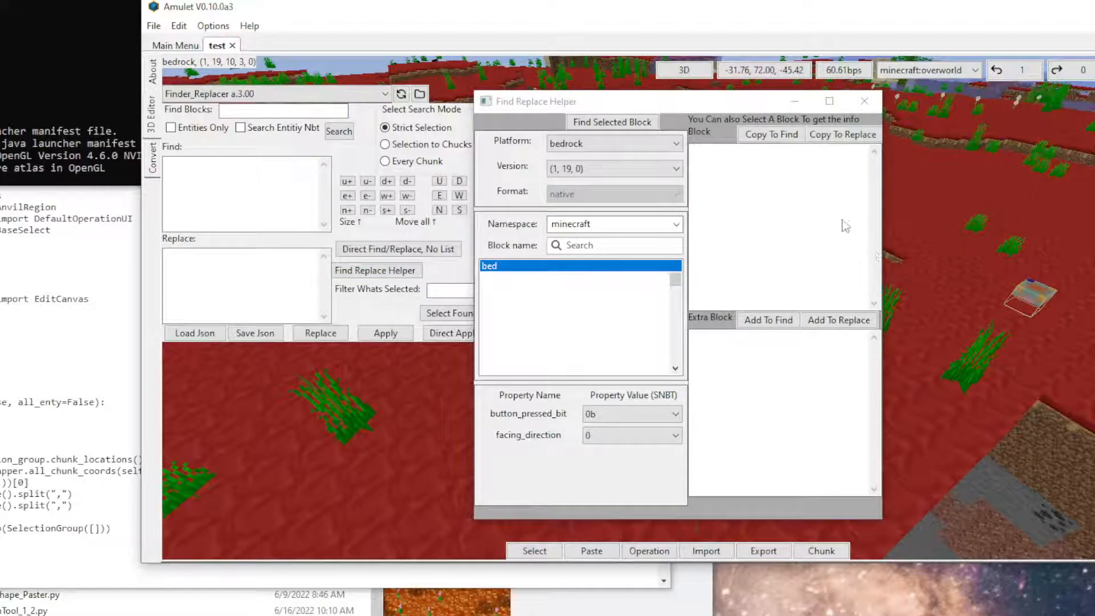
click(983, 282)
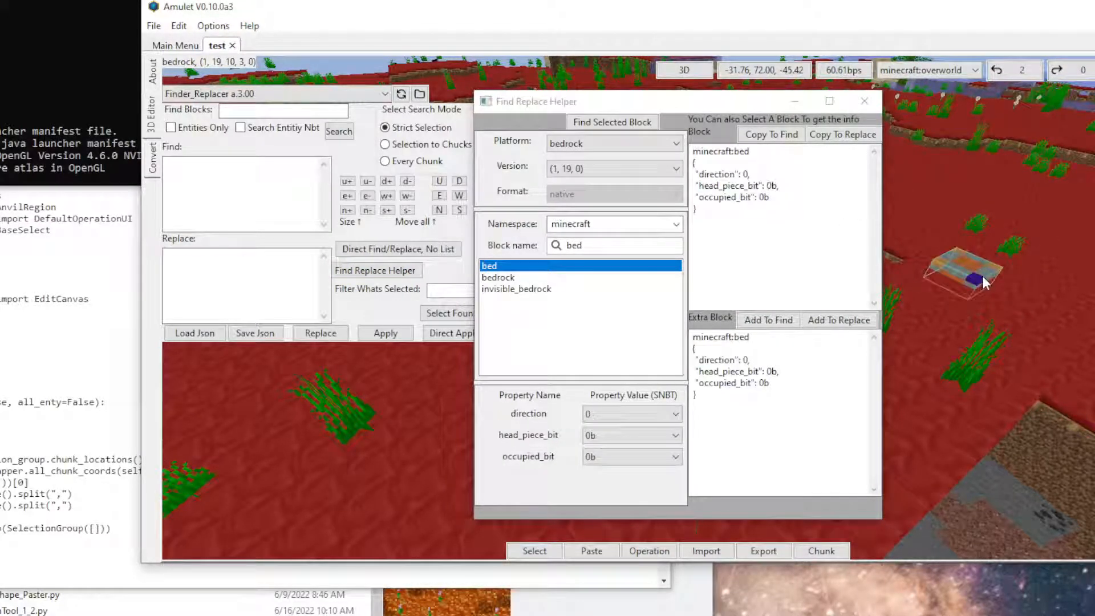
click(767, 137)
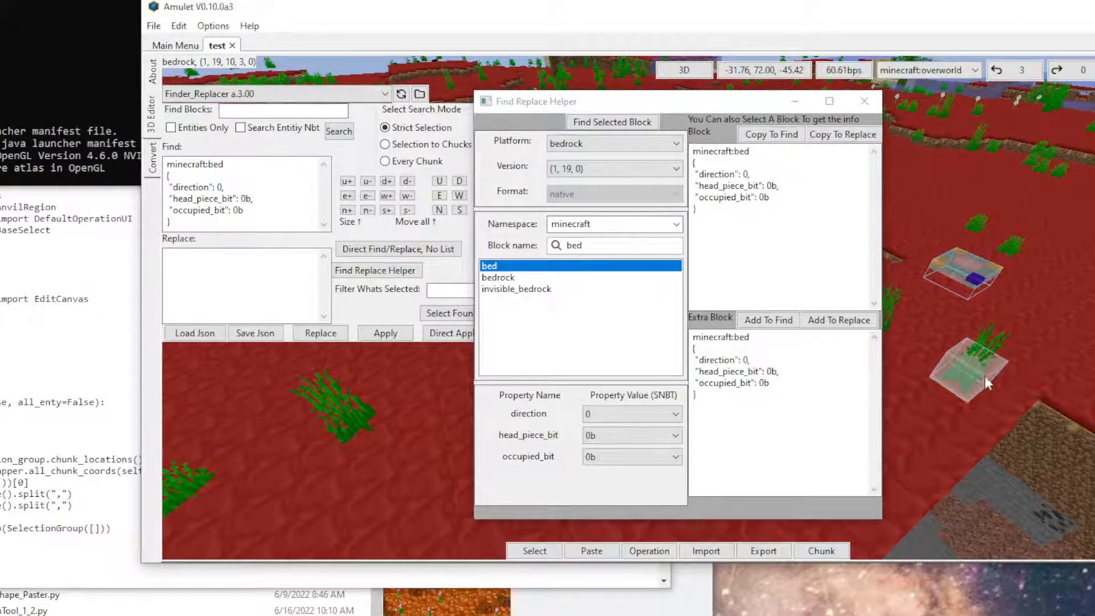
Pick an exposed dirt block from the terrain, copy its definition to Replace, and close the Find Replace Helper.
click(1043, 468)
click(1031, 456)
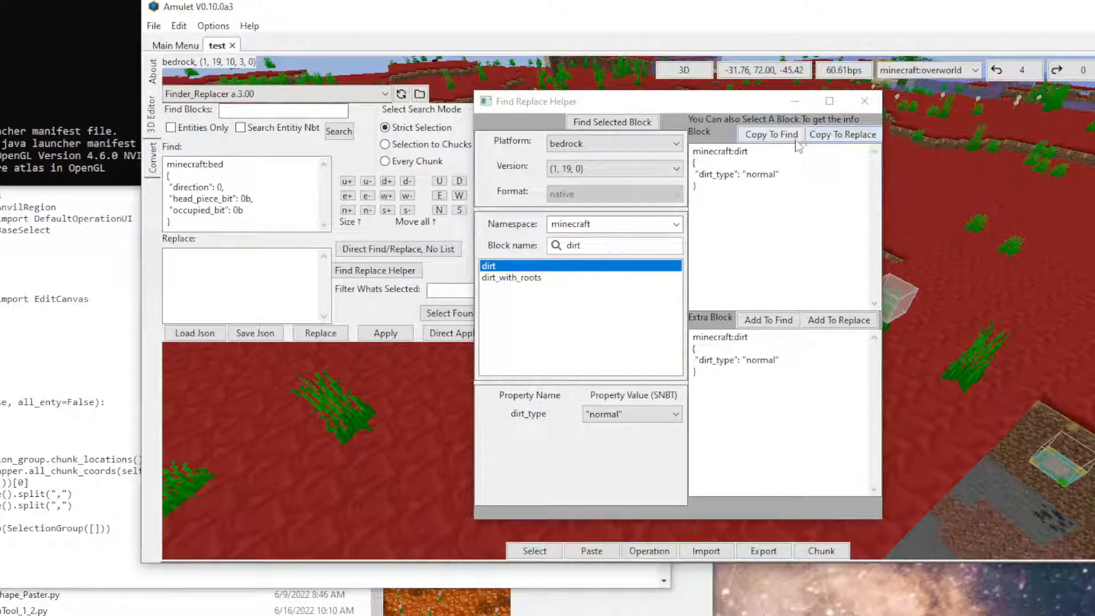
click(846, 142)
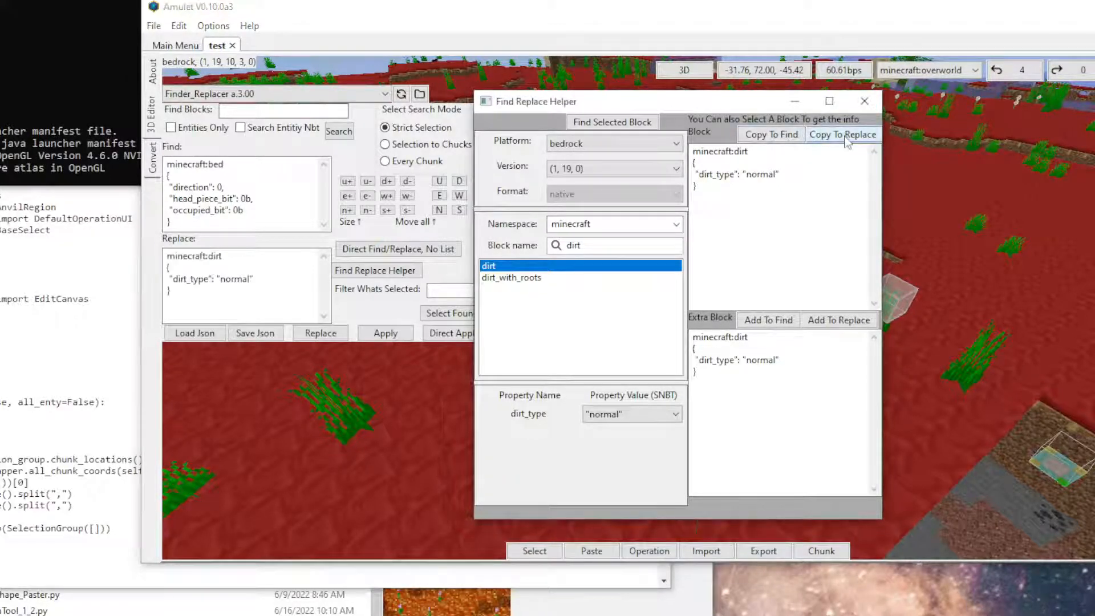
click(864, 102)
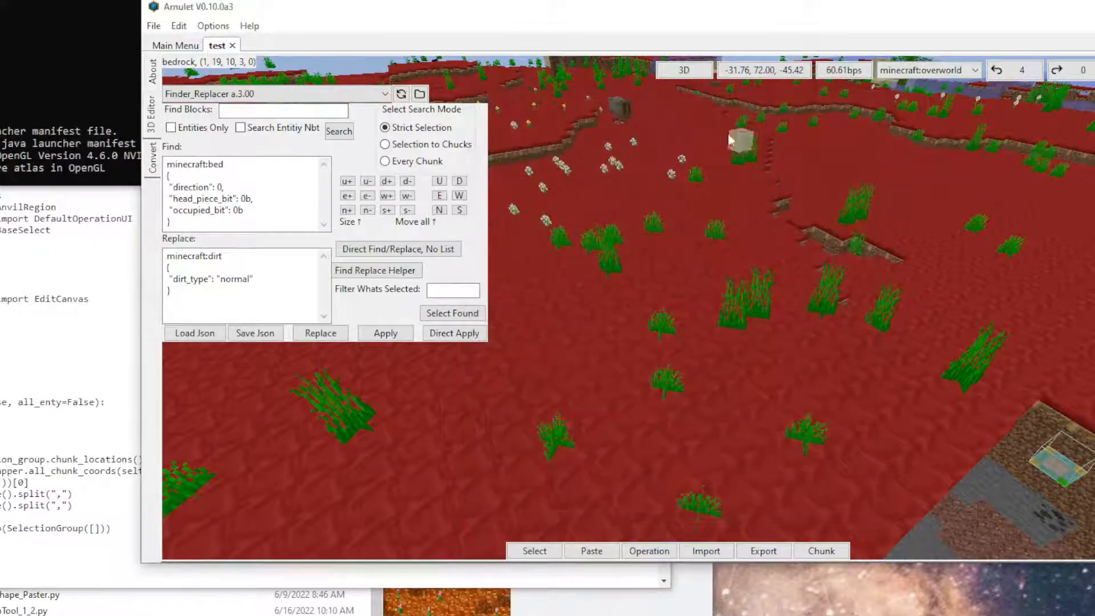
Try to run Direct Find/Replace in Strict Selection mode and dismiss the messages.
click(428, 252)
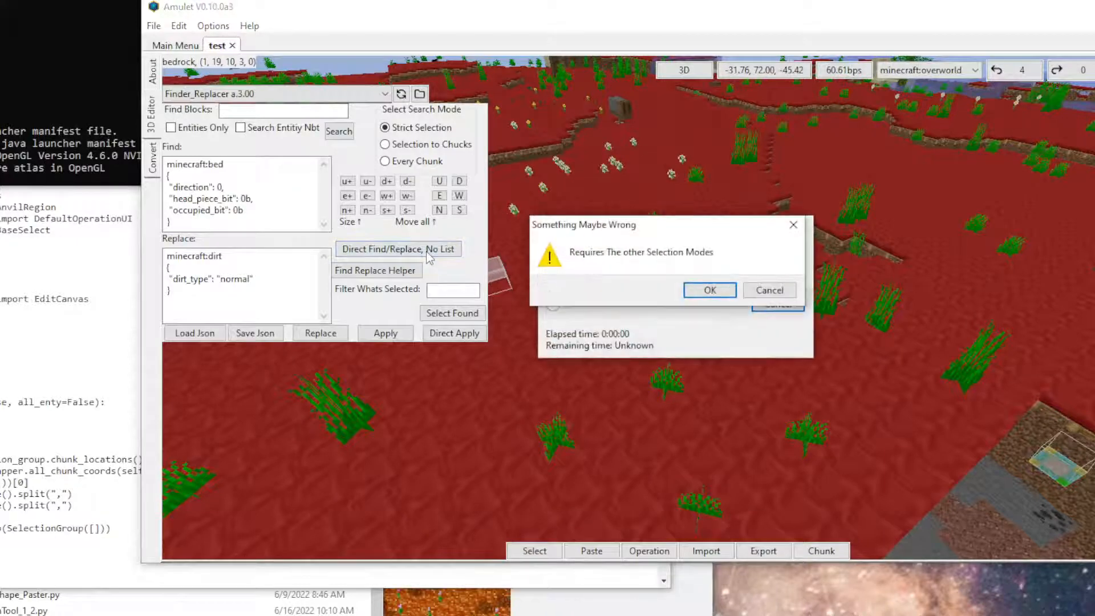
click(708, 291)
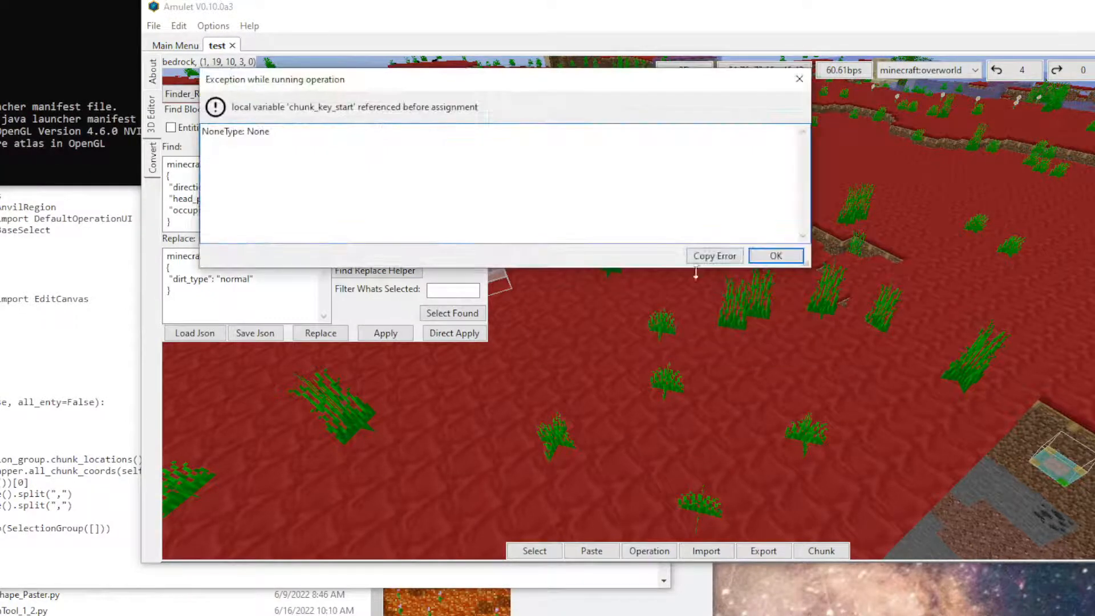
click(761, 256)
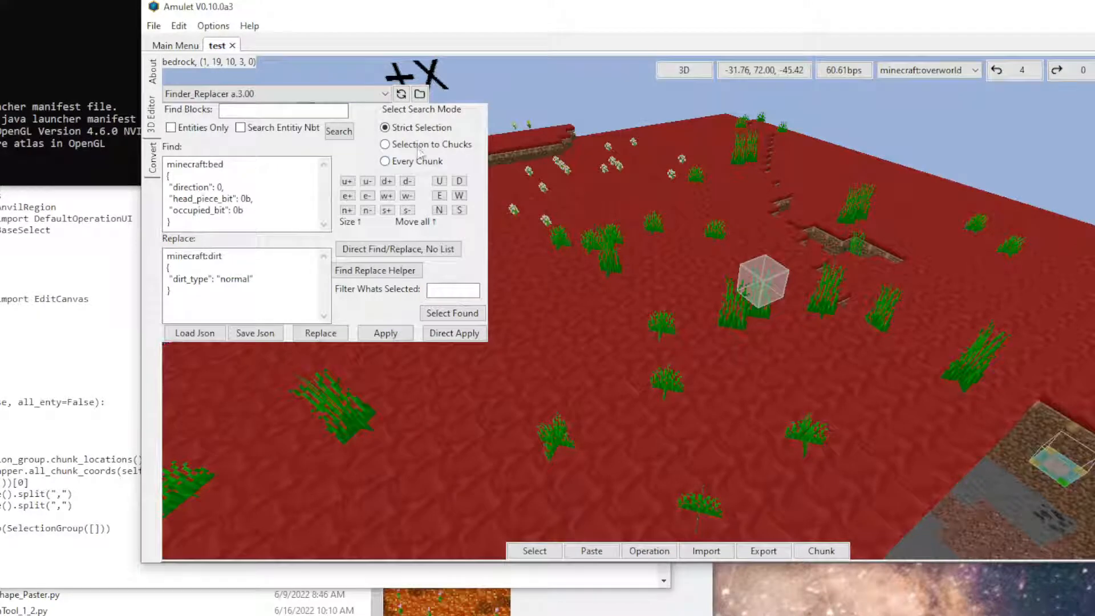
Replace the beds with normal dirt in Every Chunk mode using Direct Find/Replace, and close the test world.
click(419, 149)
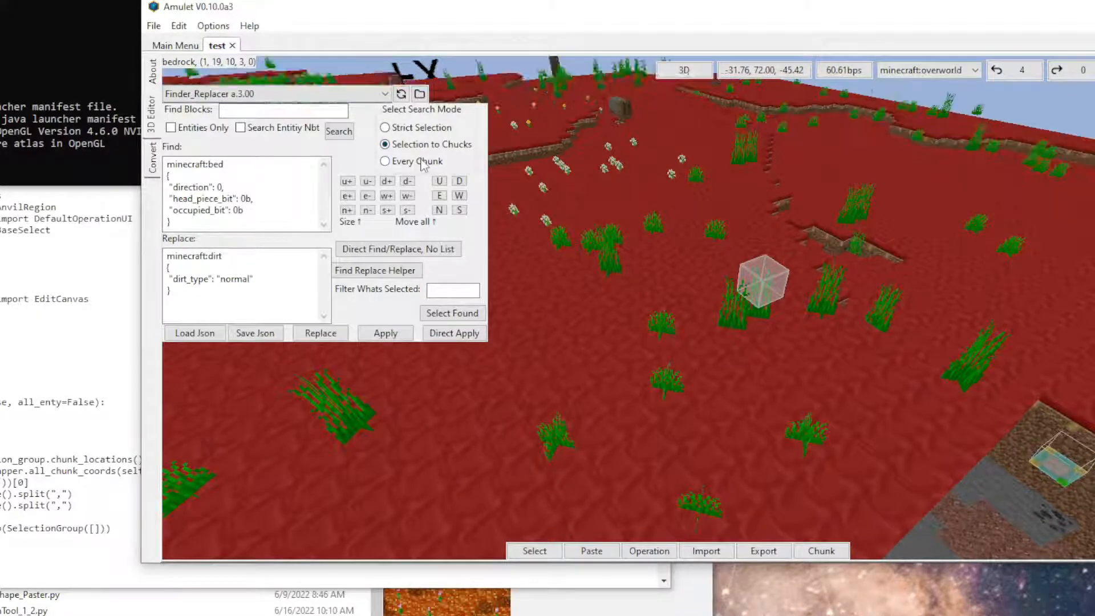
click(420, 162)
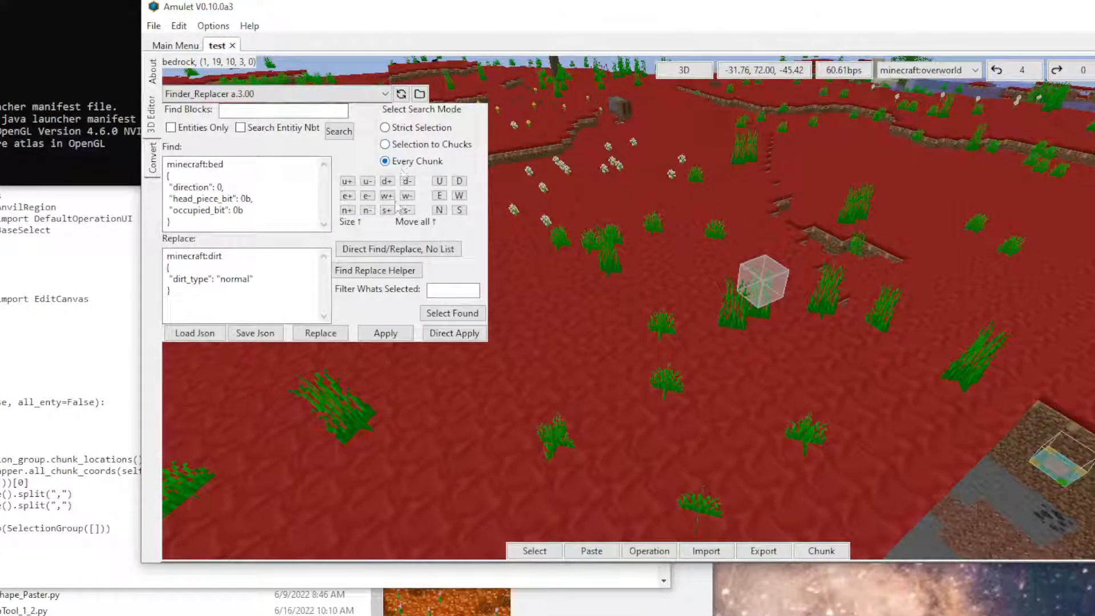
click(380, 250)
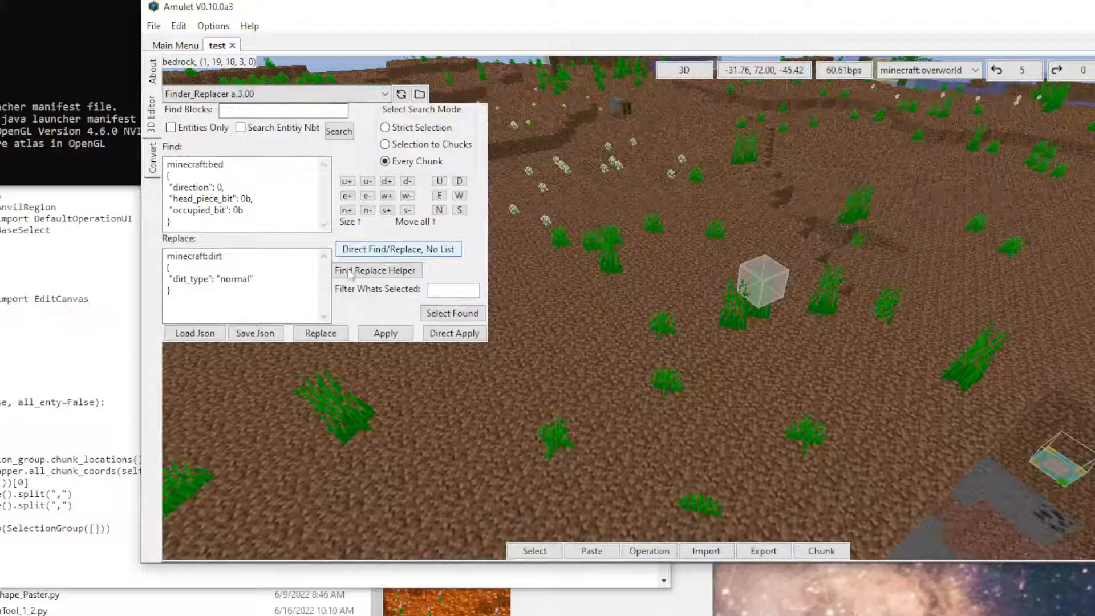
right_drag(953, 240, 675, 310)
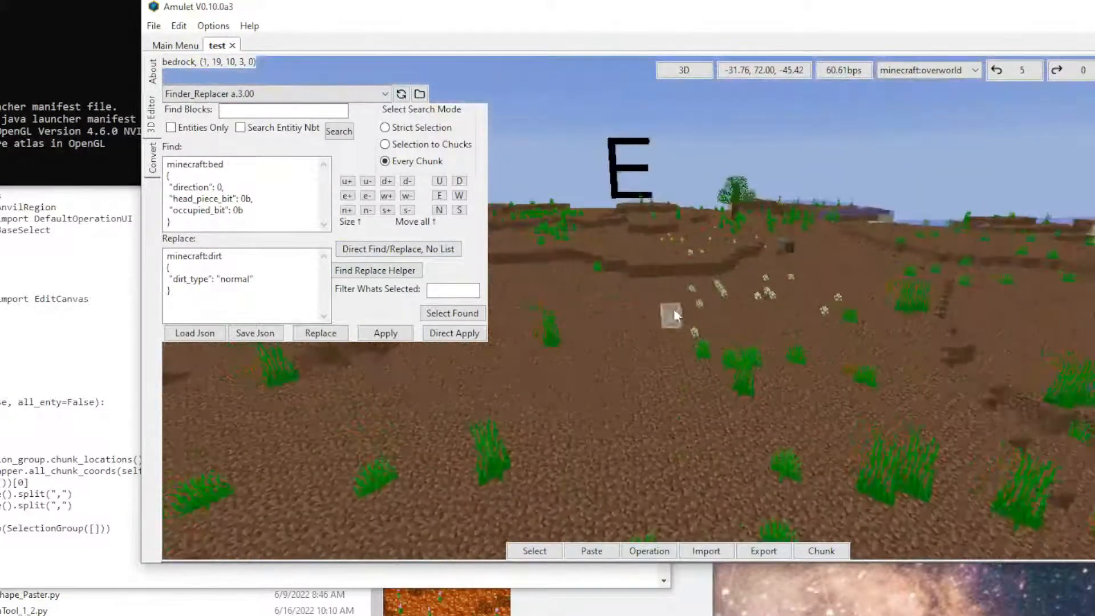
click(232, 45)
click(710, 288)
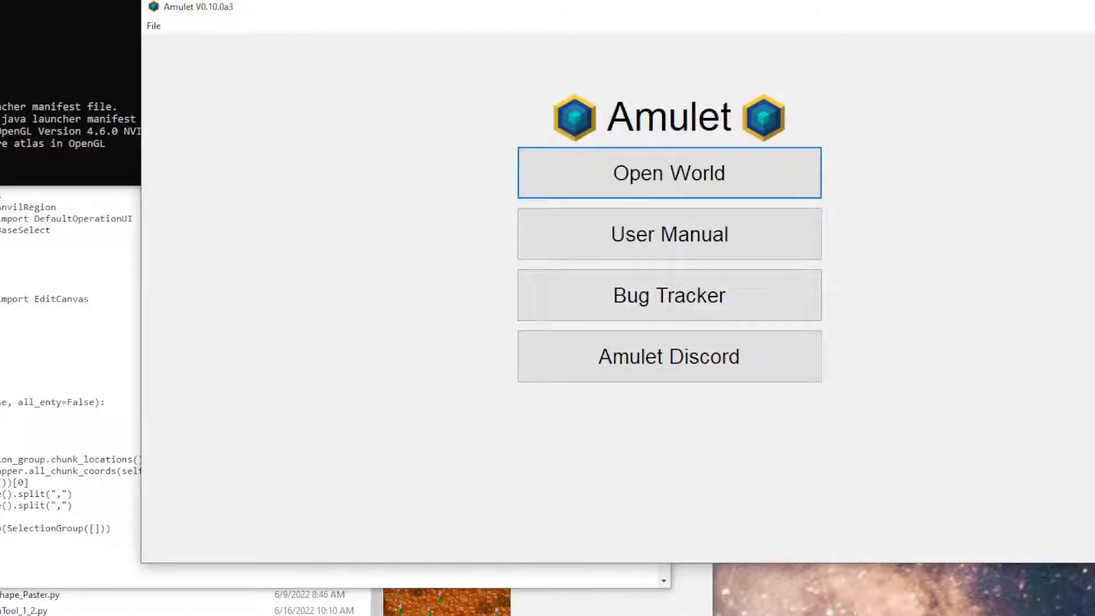
Switch to Minecraft, try twice to load the test world, dismissing the message each time, and return to Amulet.
key(alt+Tab)
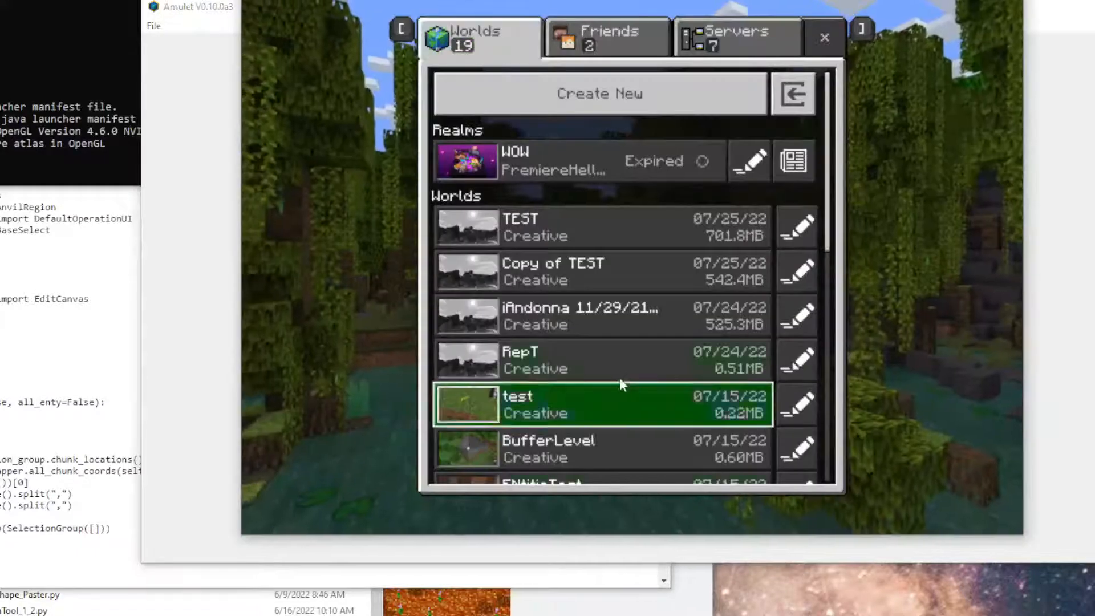
click(631, 387)
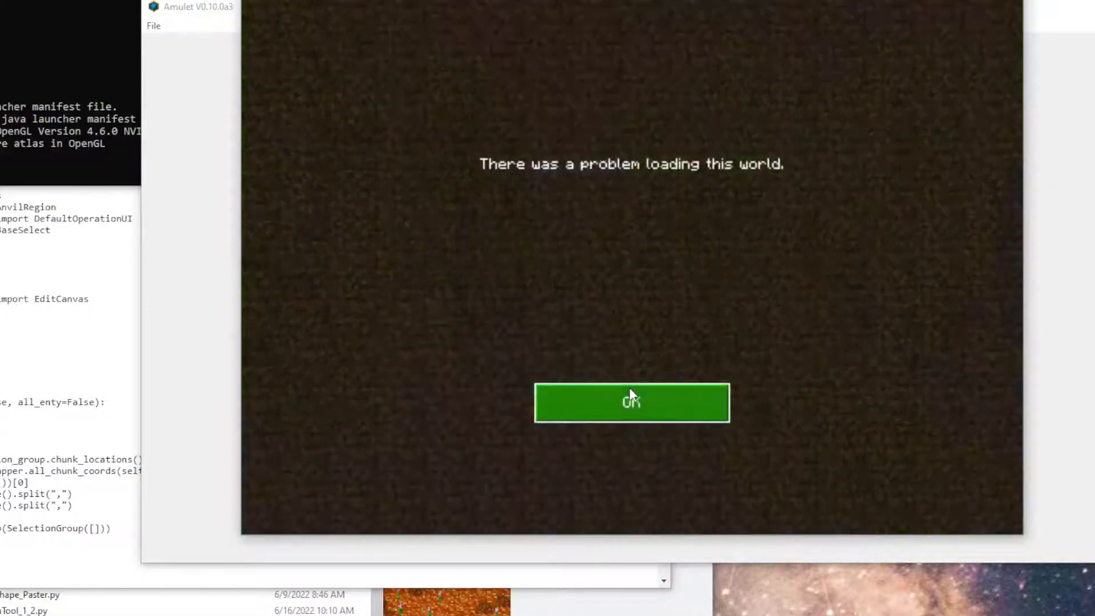
click(676, 404)
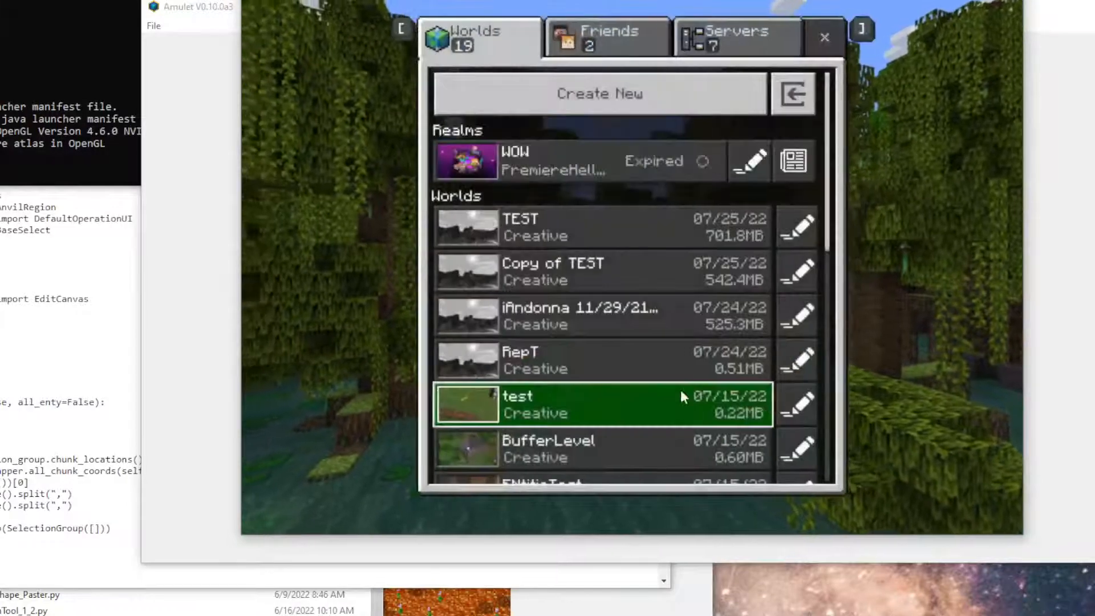
click(679, 396)
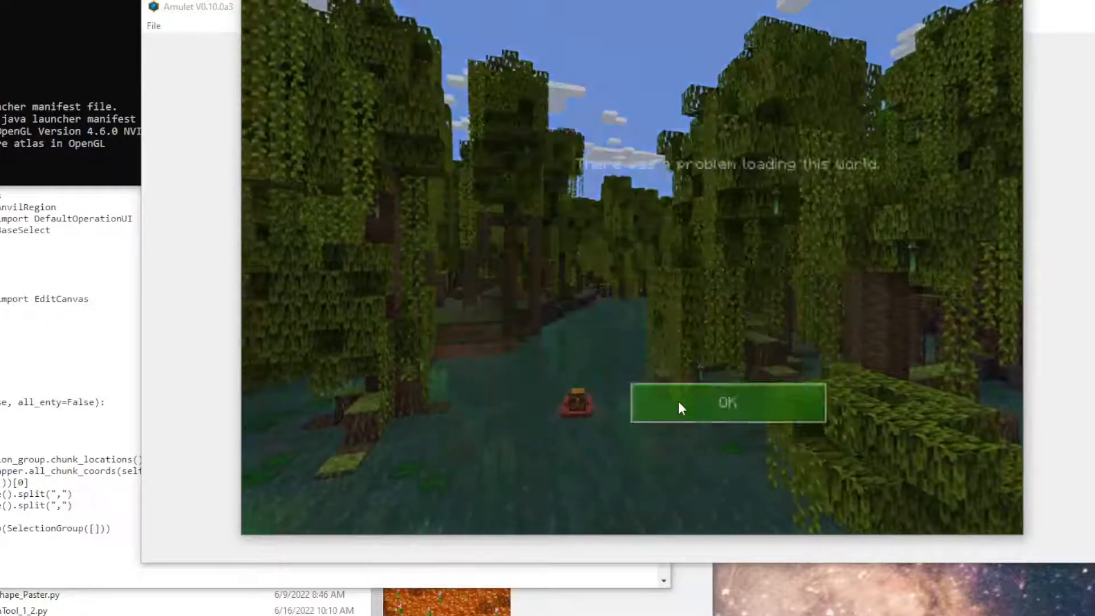
click(679, 403)
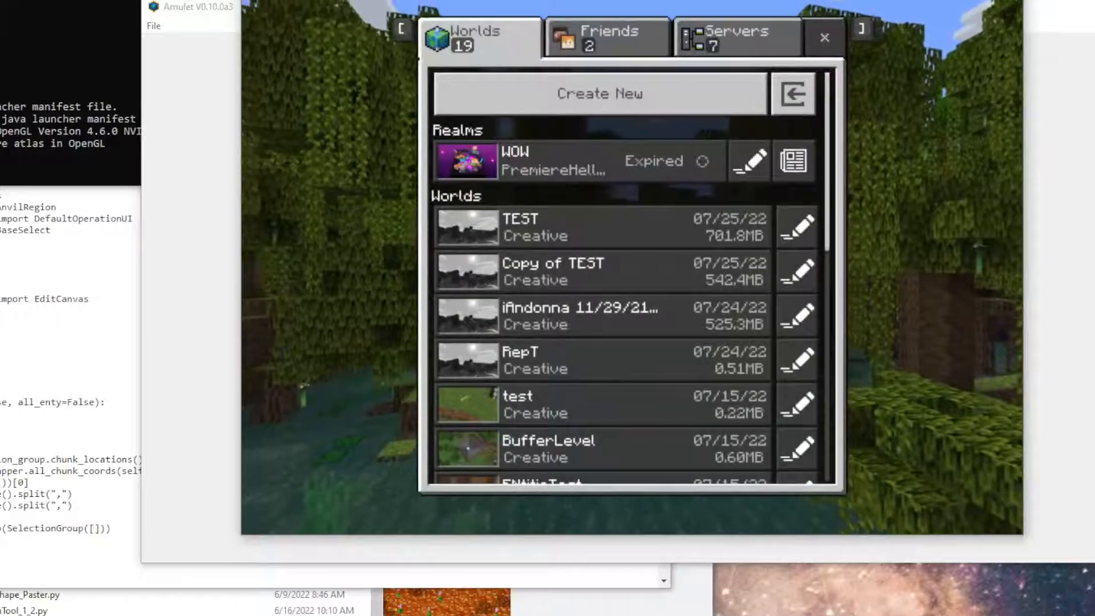
key(alt+Tab)
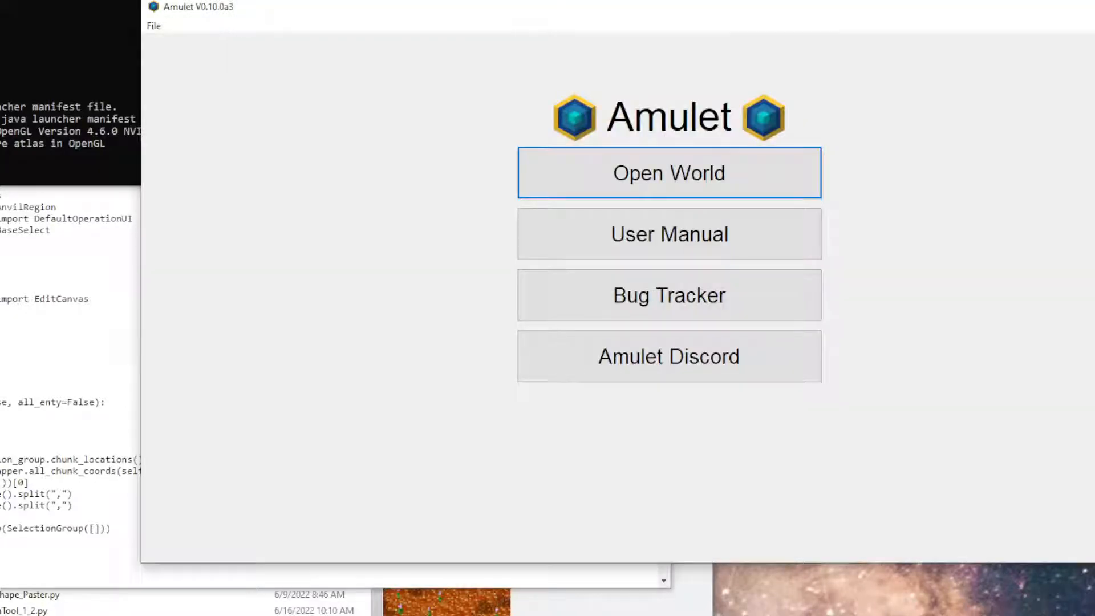
Open Amulet's world selection list and switch over to the world list in Minecraft.
click(697, 180)
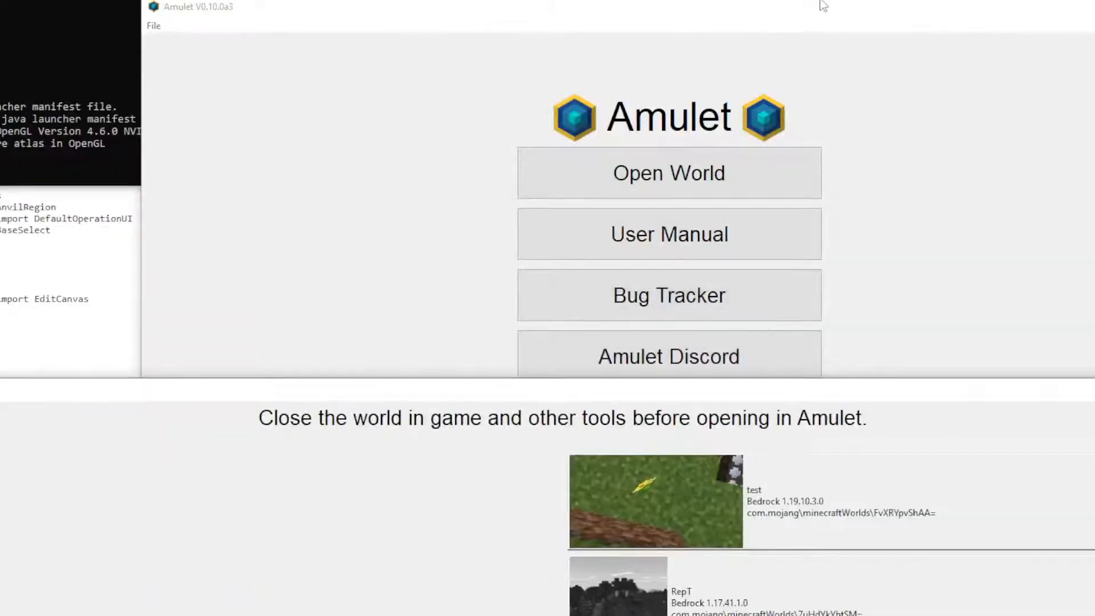
key(alt+Tab)
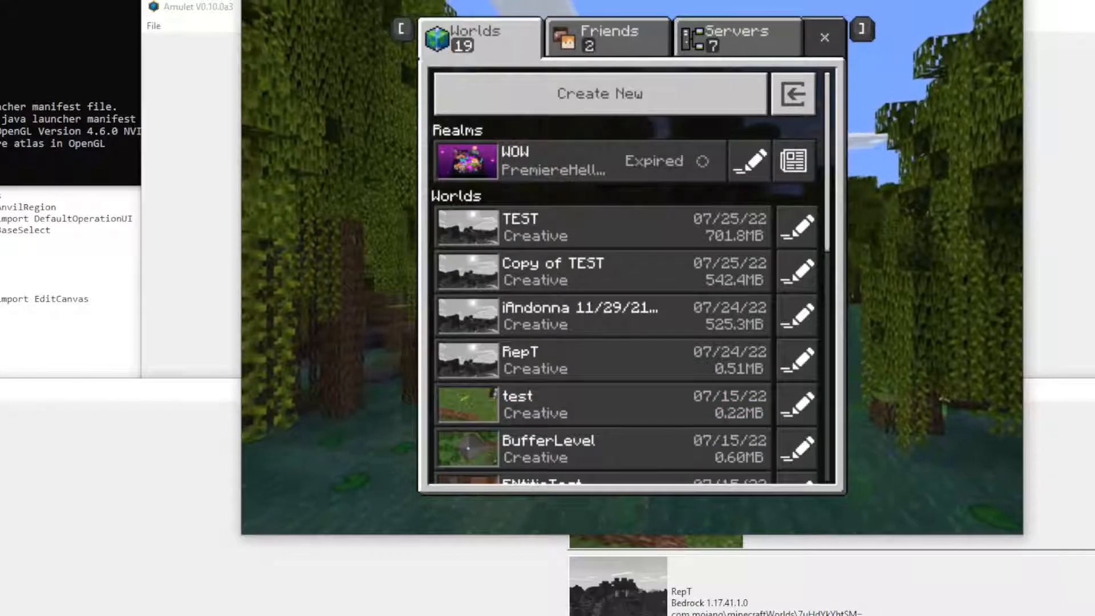
key(alt+Tab)
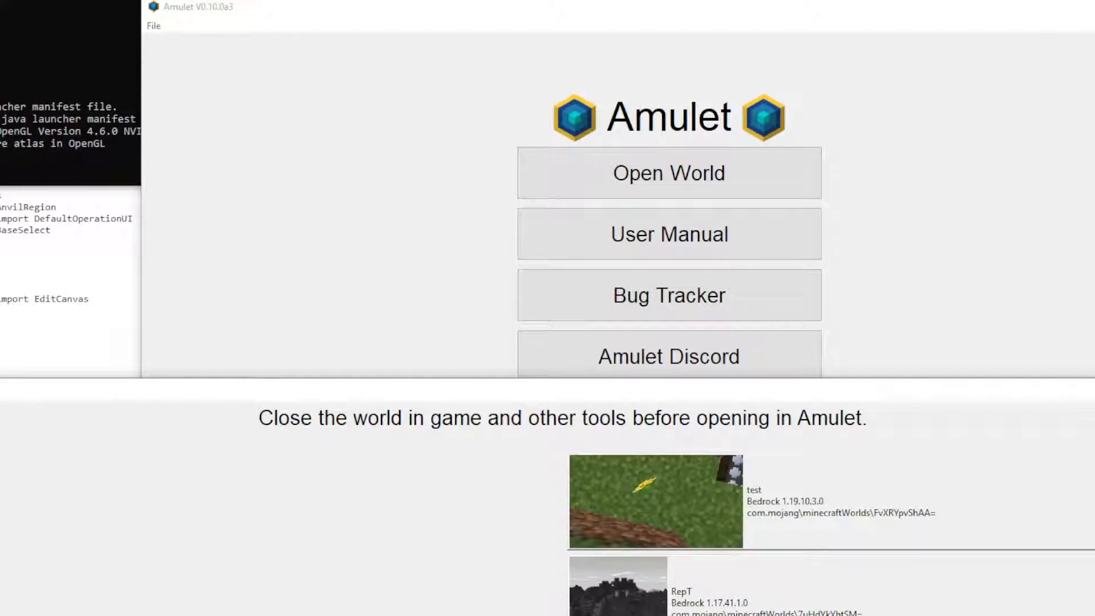
click(756, 1)
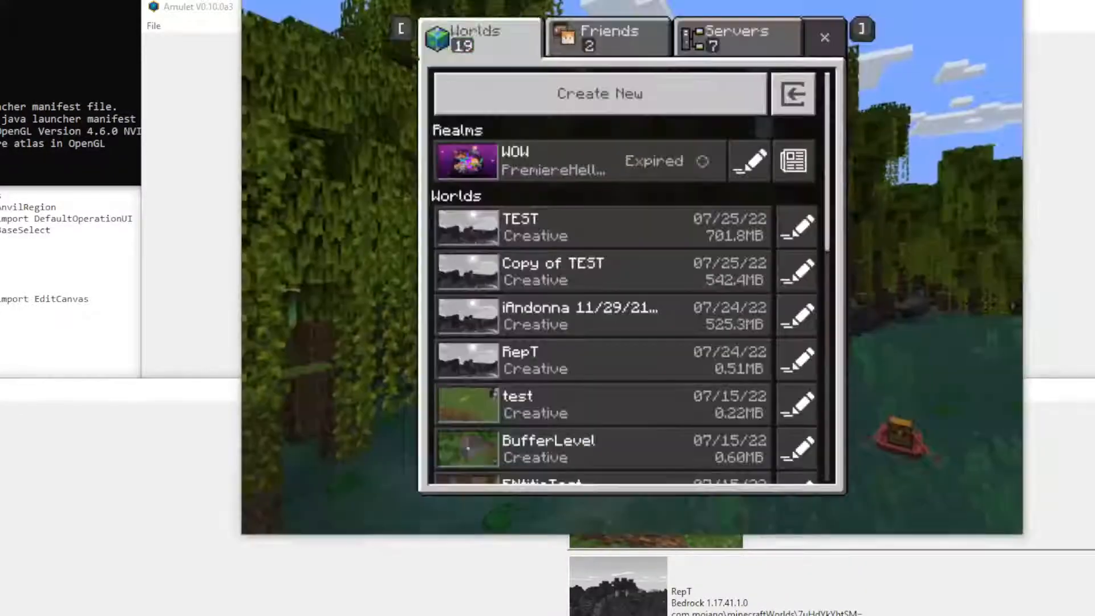
Rename the test world as test77 in its Minecraft settings, return to the world list, and close Minecraft.
scroll(668, 393, down, 1)
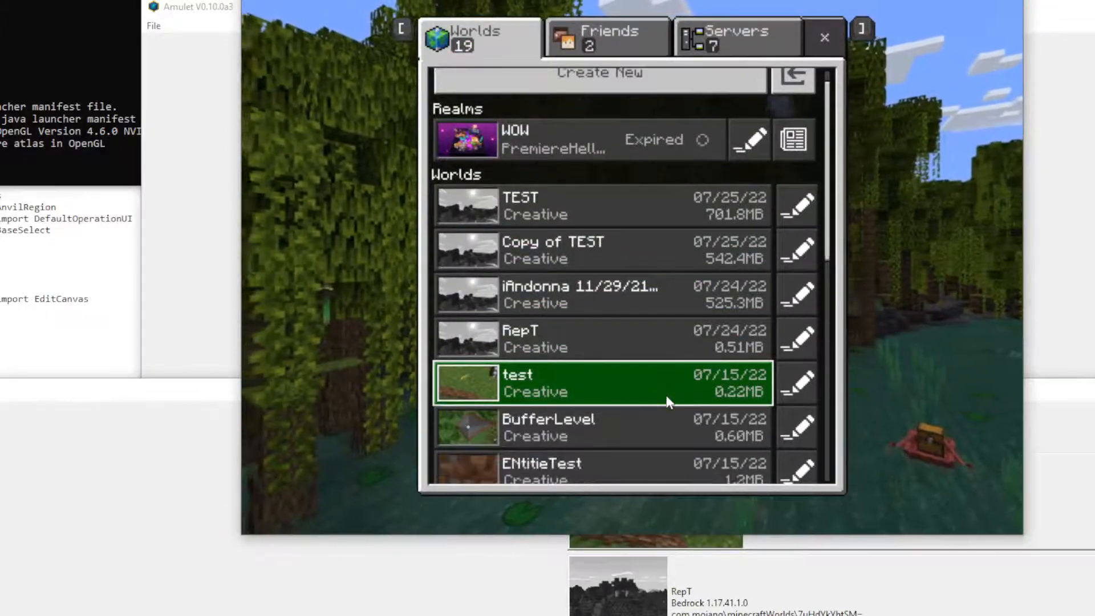
scroll(667, 396, down, 2)
scroll(666, 397, down, 2)
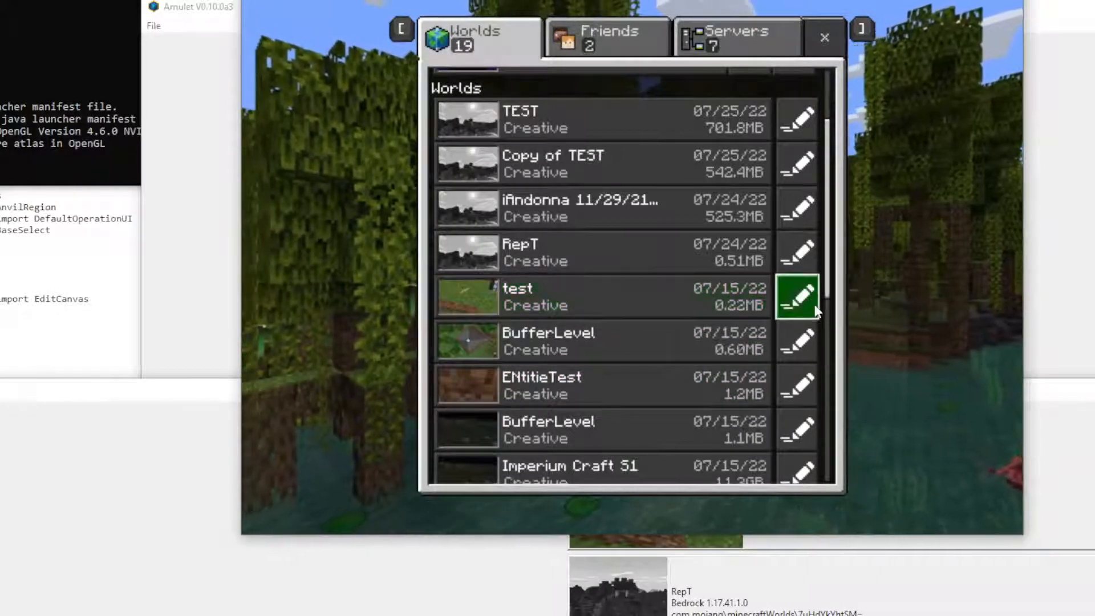
click(798, 296)
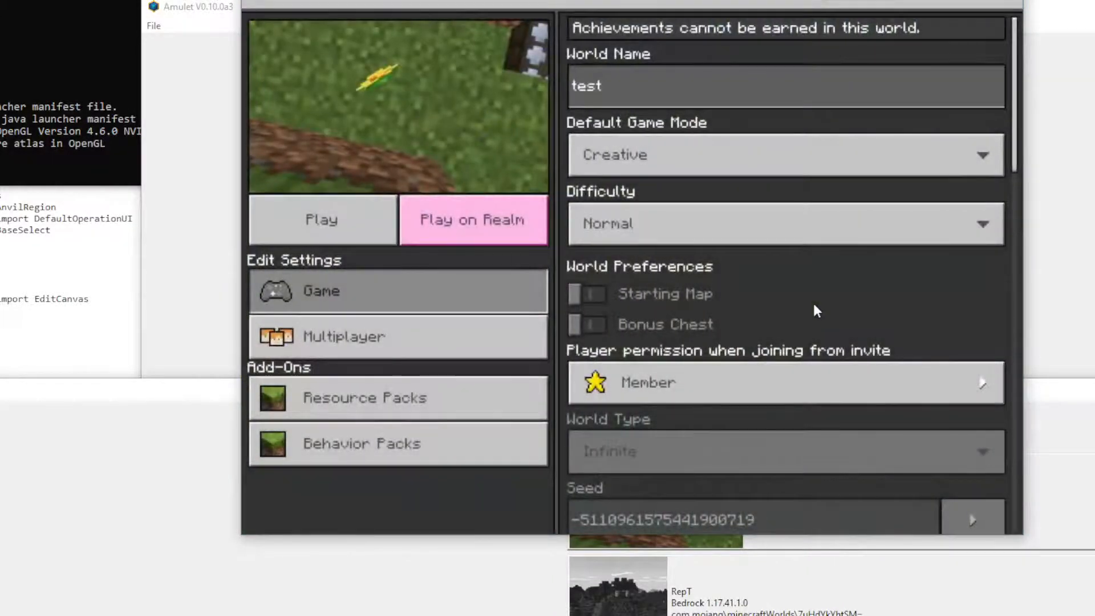
click(673, 86)
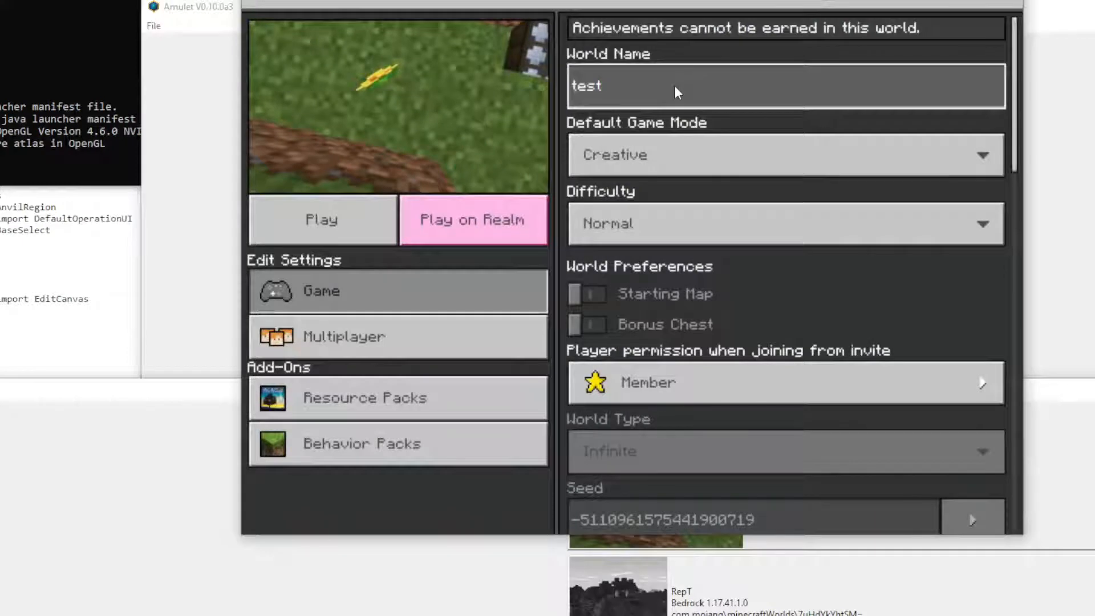
text(77)
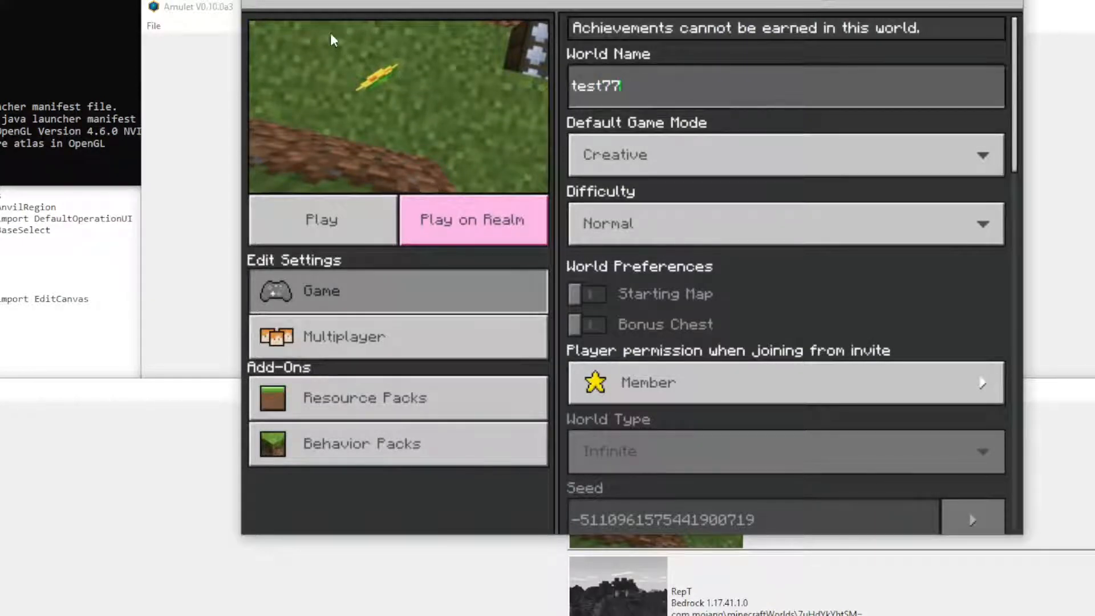
click(245, 3)
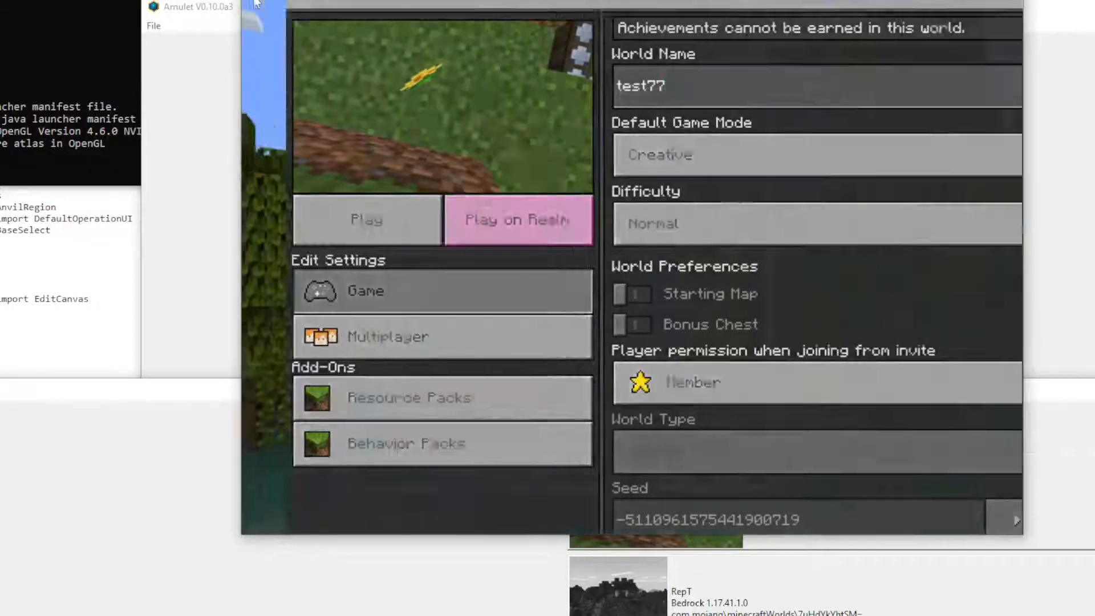
click(938, 1)
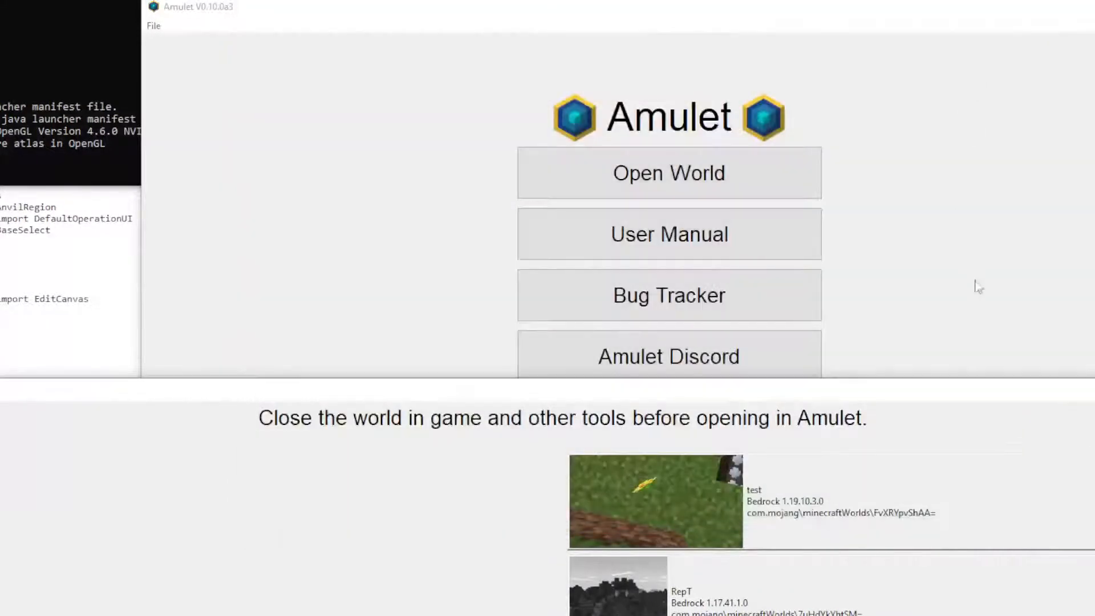
Look through Amulet's open world selection list for the renamed test world, and close the list.
drag(972, 397, 1094, 8)
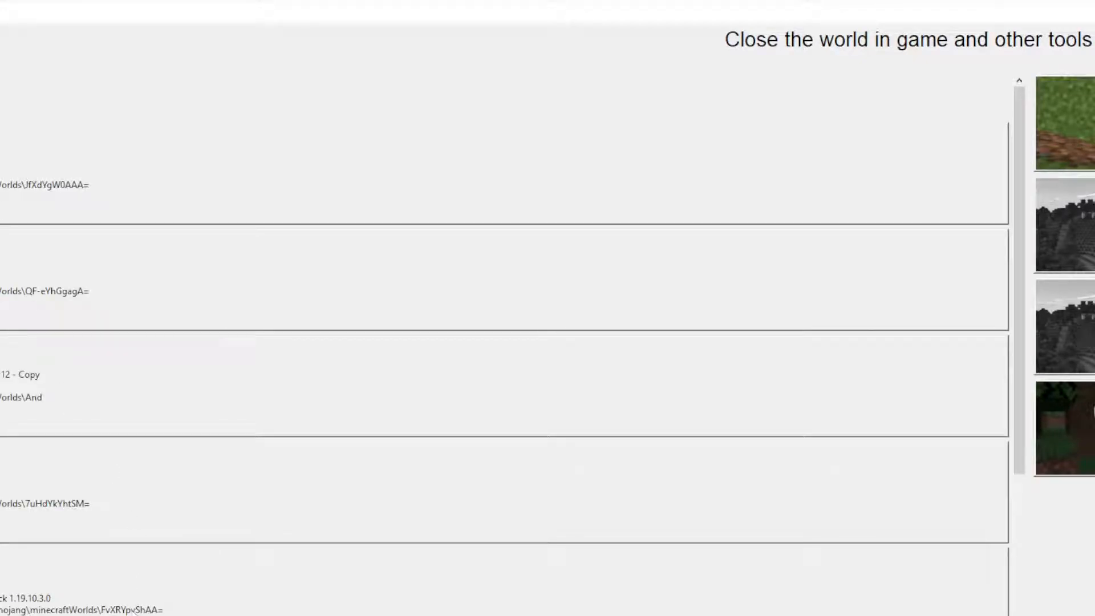
scroll(106, 613, down, 2)
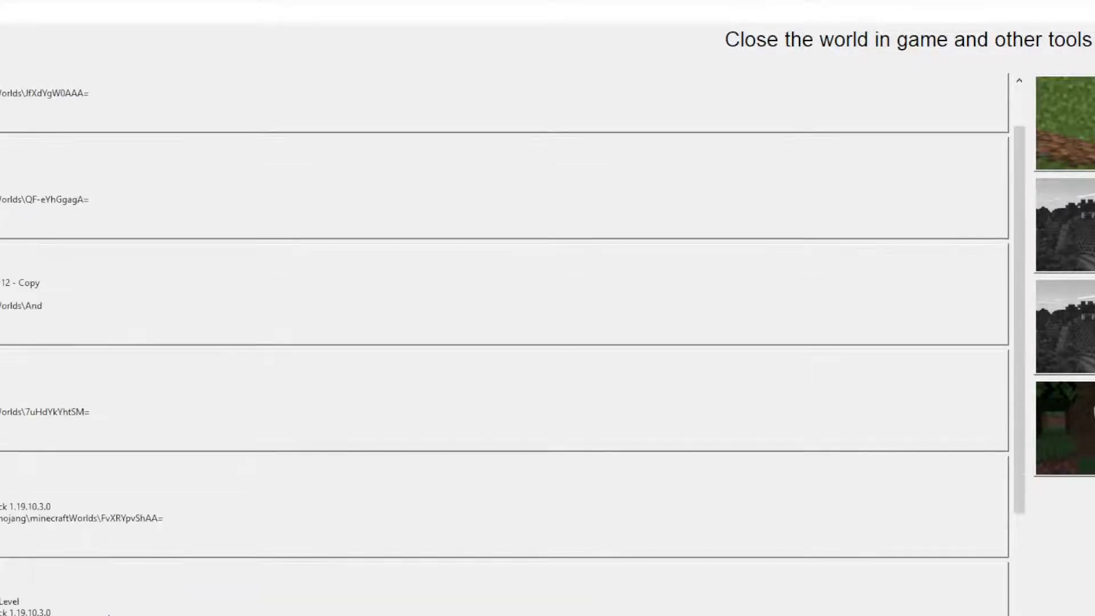
scroll(116, 610, down, 2)
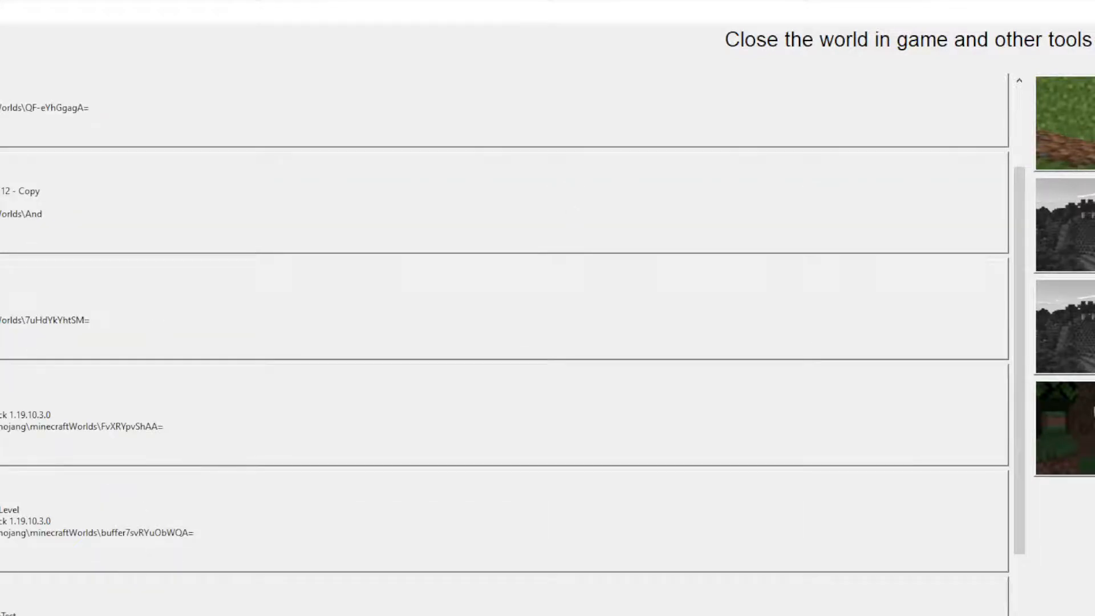
click(1061, 84)
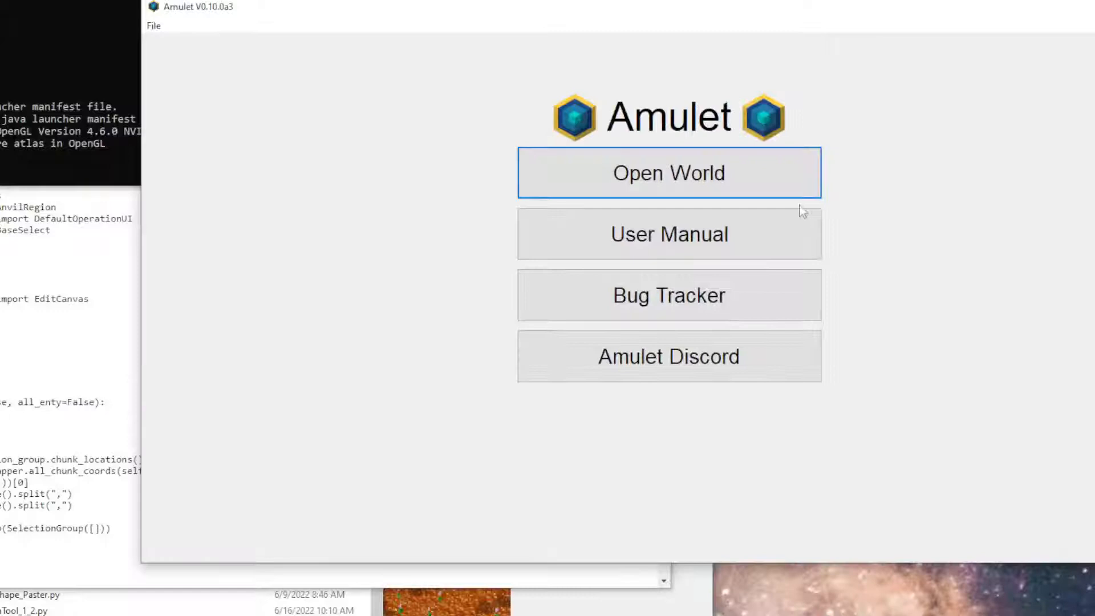
Reopen Amulet's world selection, expand the Bedrock worlds, and look through the whole list for test77.
click(689, 188)
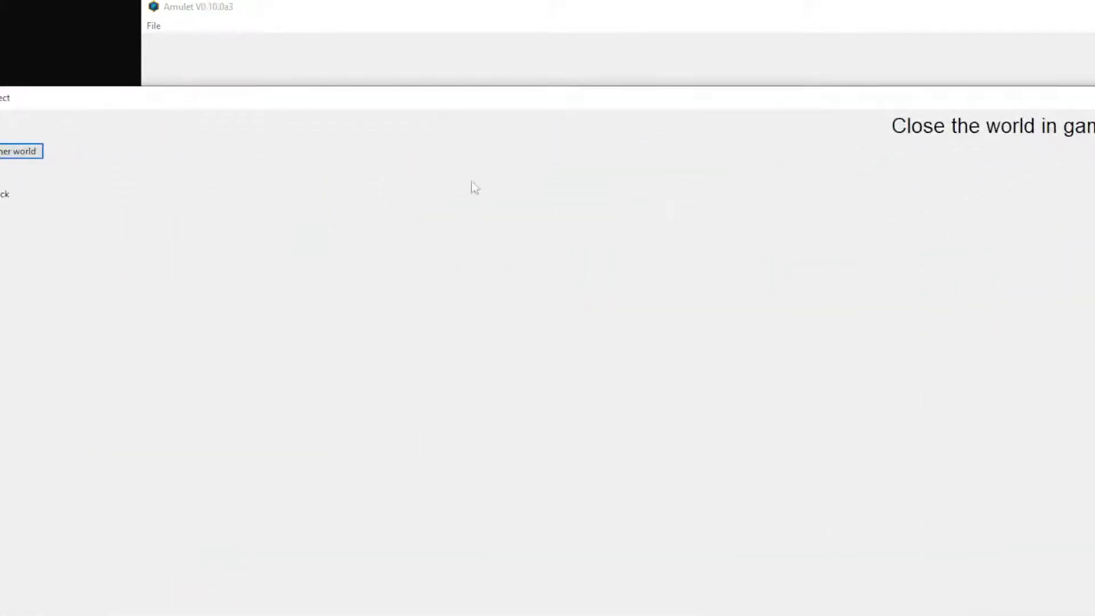
click(6, 195)
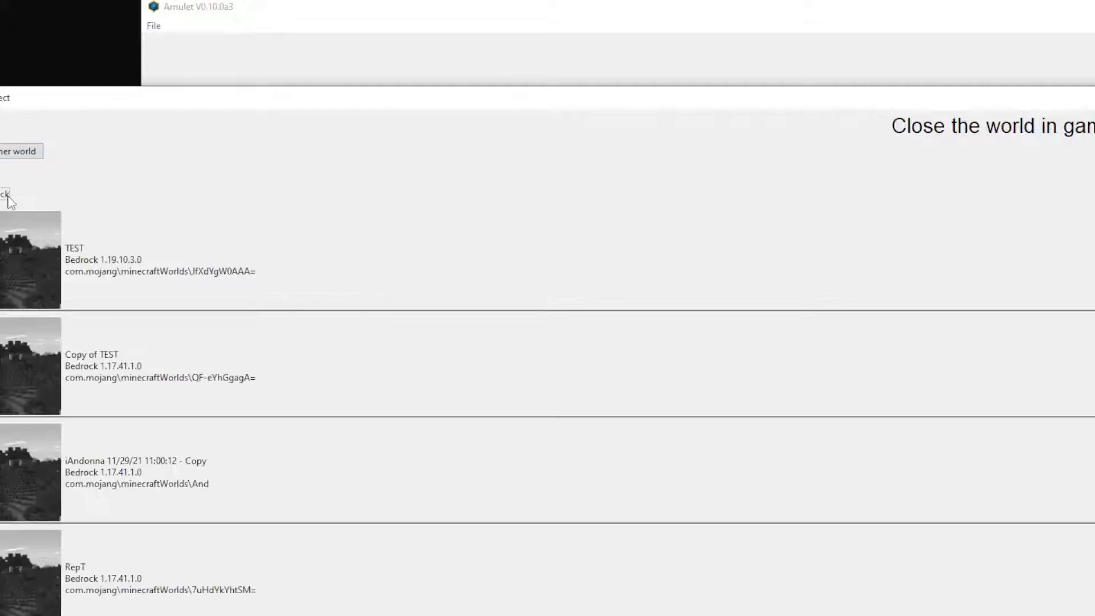
scroll(280, 493, down, 2)
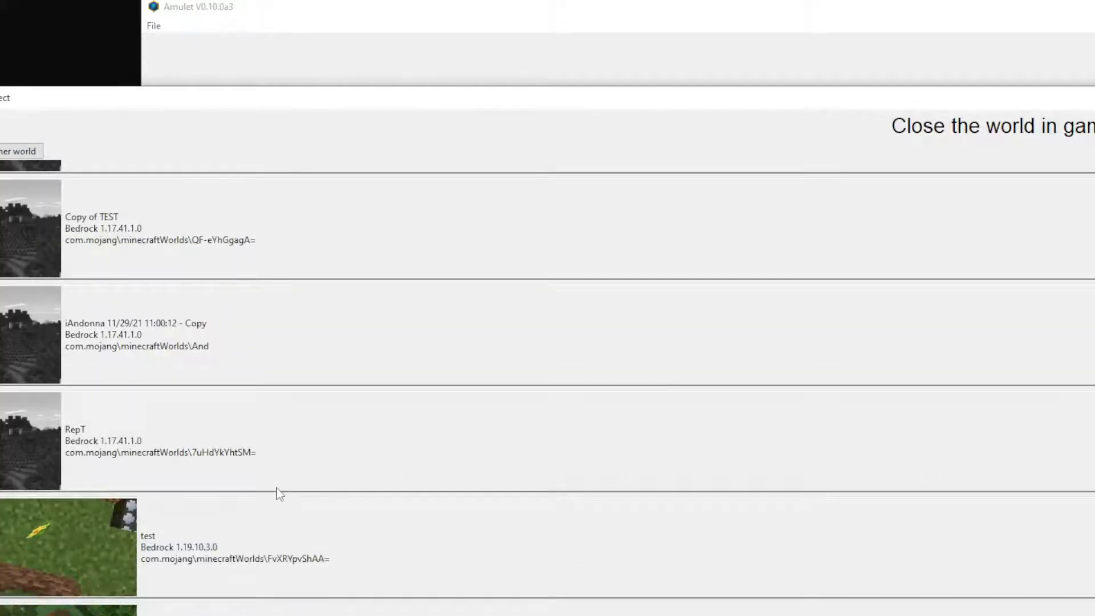
scroll(279, 496, down, 5)
scroll(281, 496, down, 4)
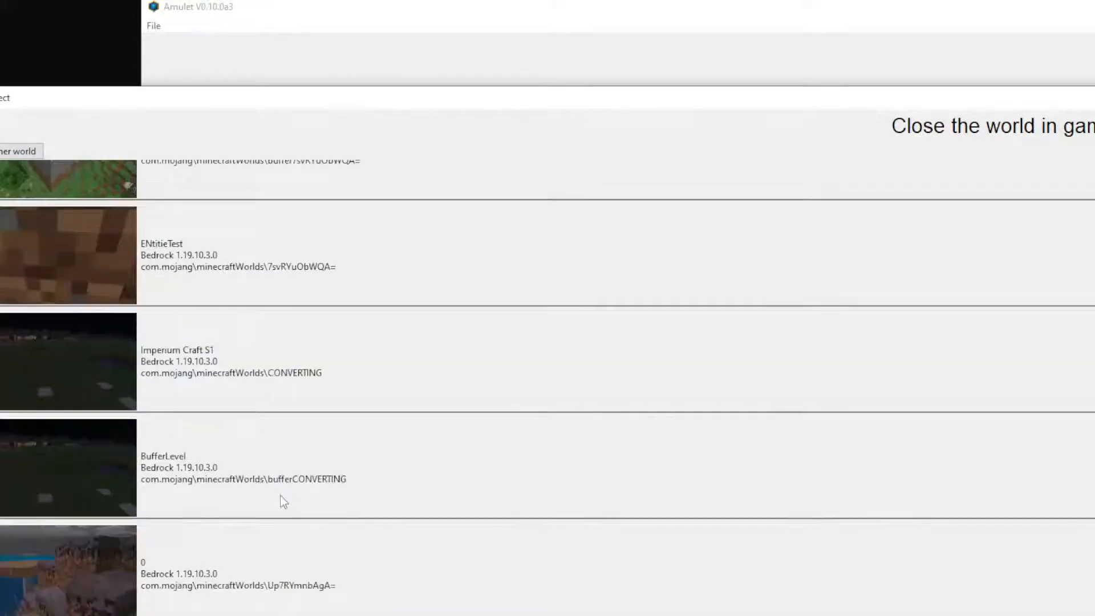
scroll(281, 496, down, 7)
scroll(281, 499, down, 1)
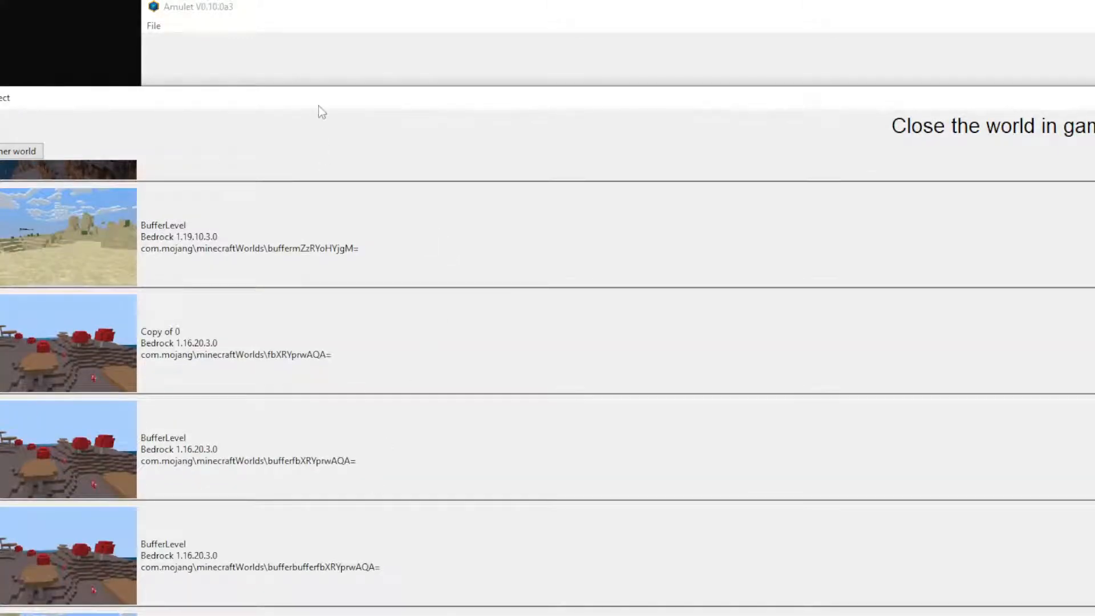
drag(318, 105, 628, 0)
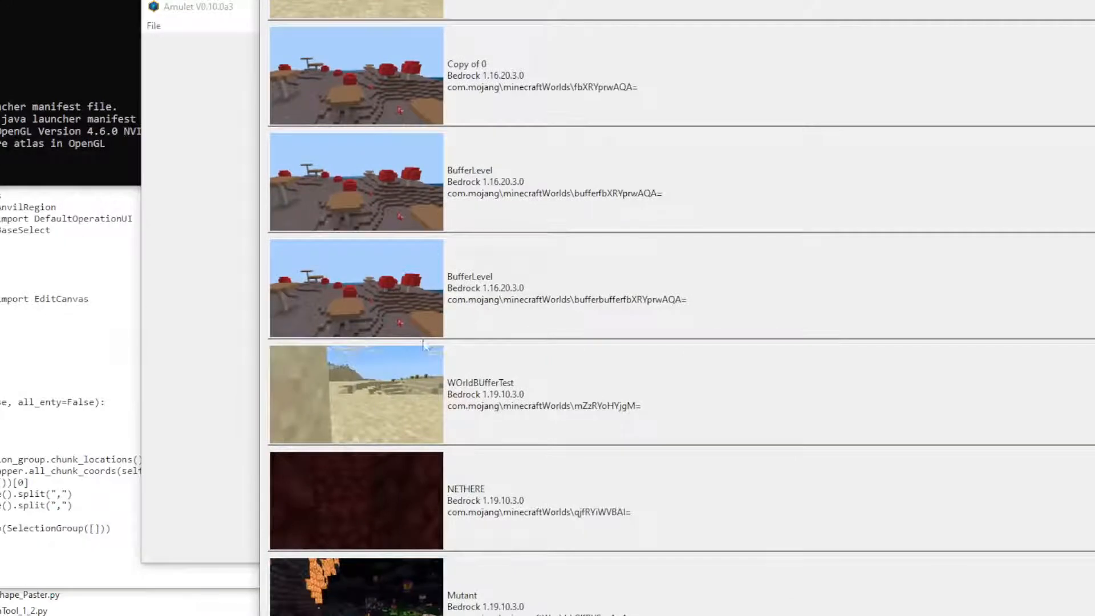
scroll(614, 428, up, 6)
scroll(616, 433, up, 9)
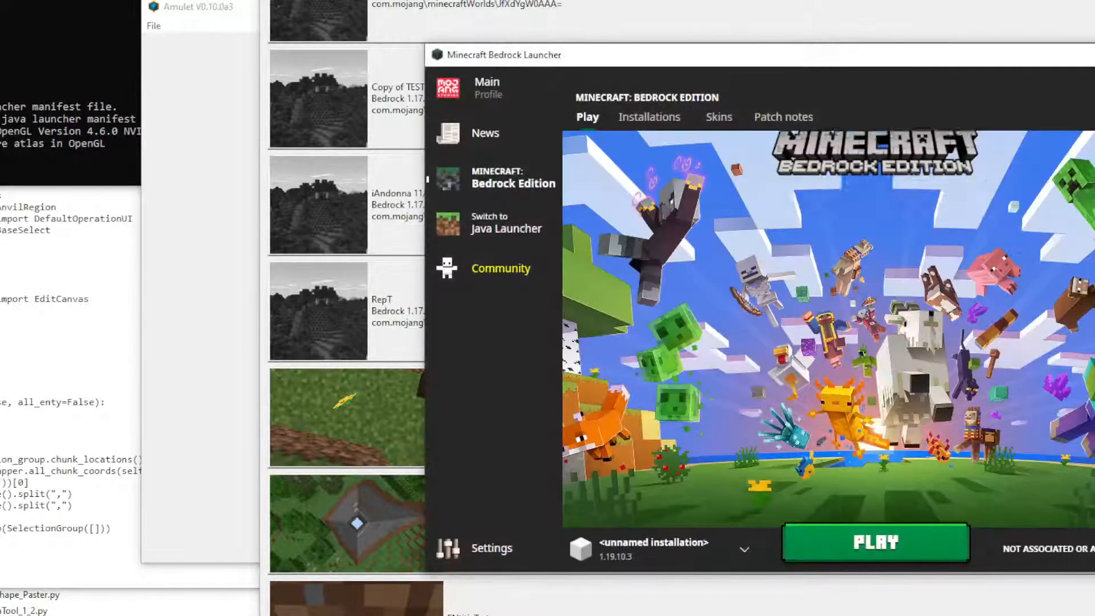
Launch Minecraft 1.19.10.3 from the Minecraft Bedrock Launcher and open its world list.
click(852, 539)
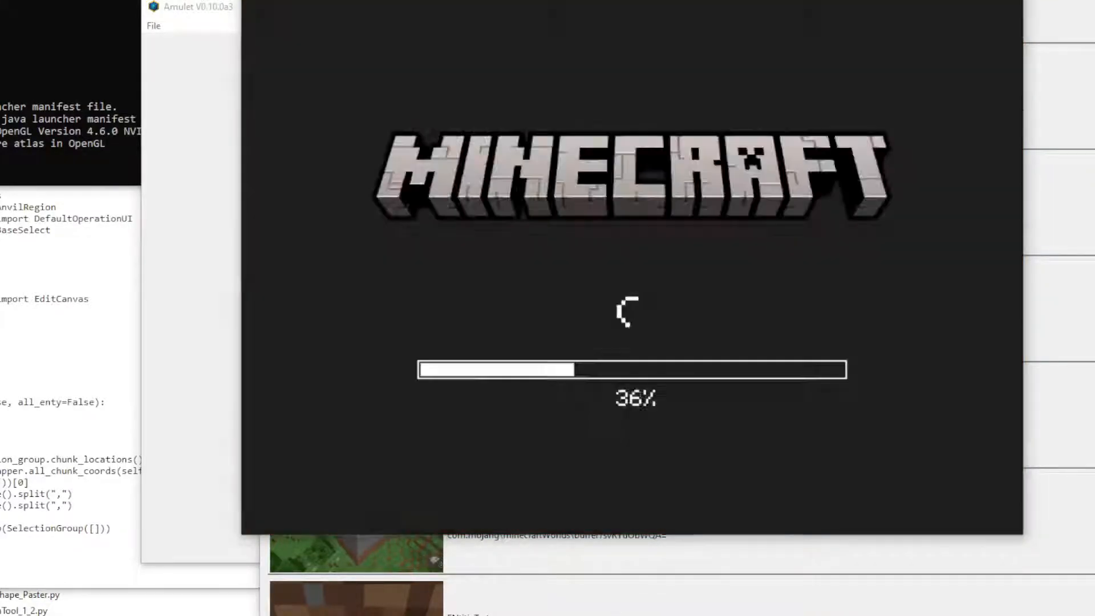
right_click(711, 615)
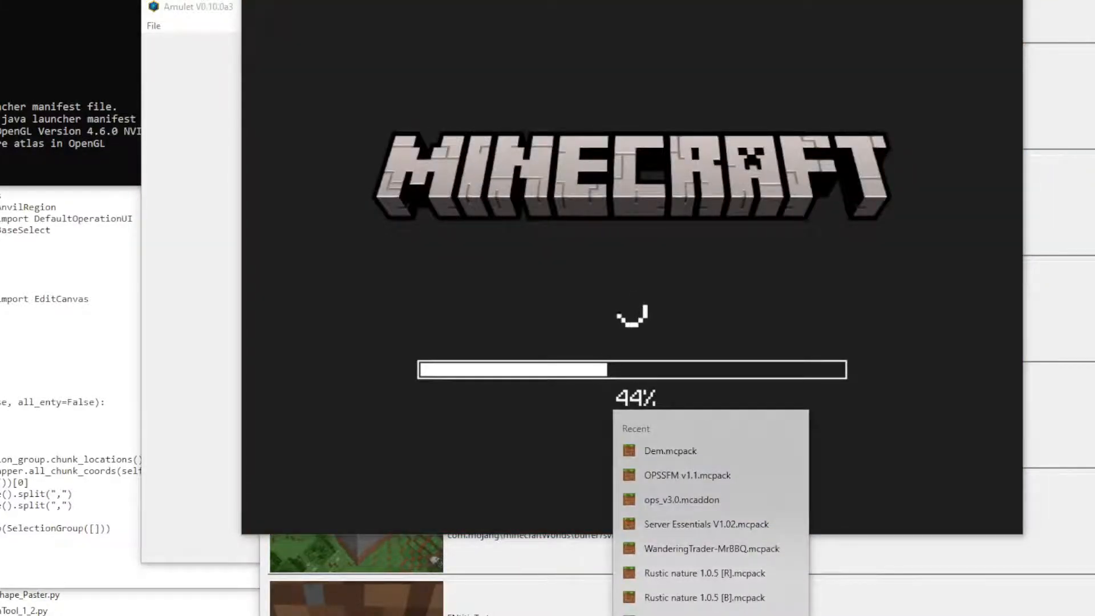
key(Escape)
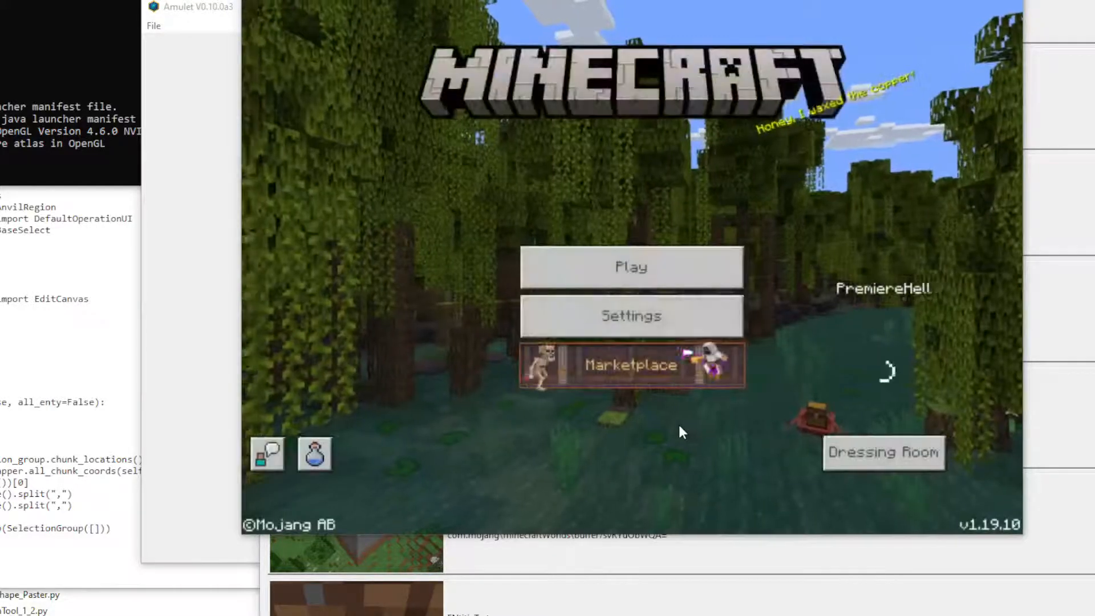
click(643, 267)
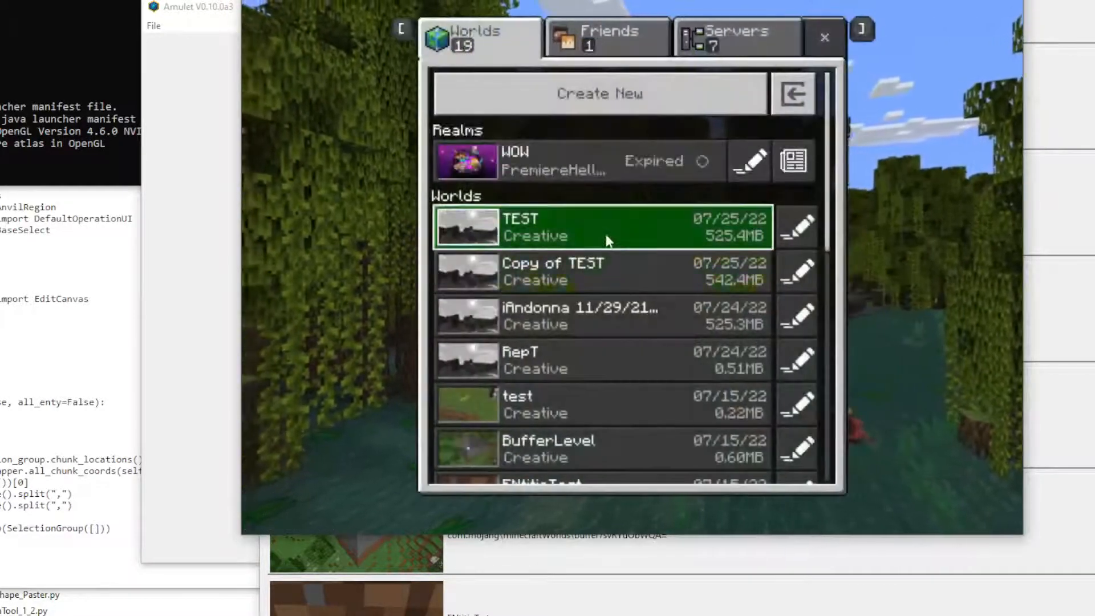
click(801, 406)
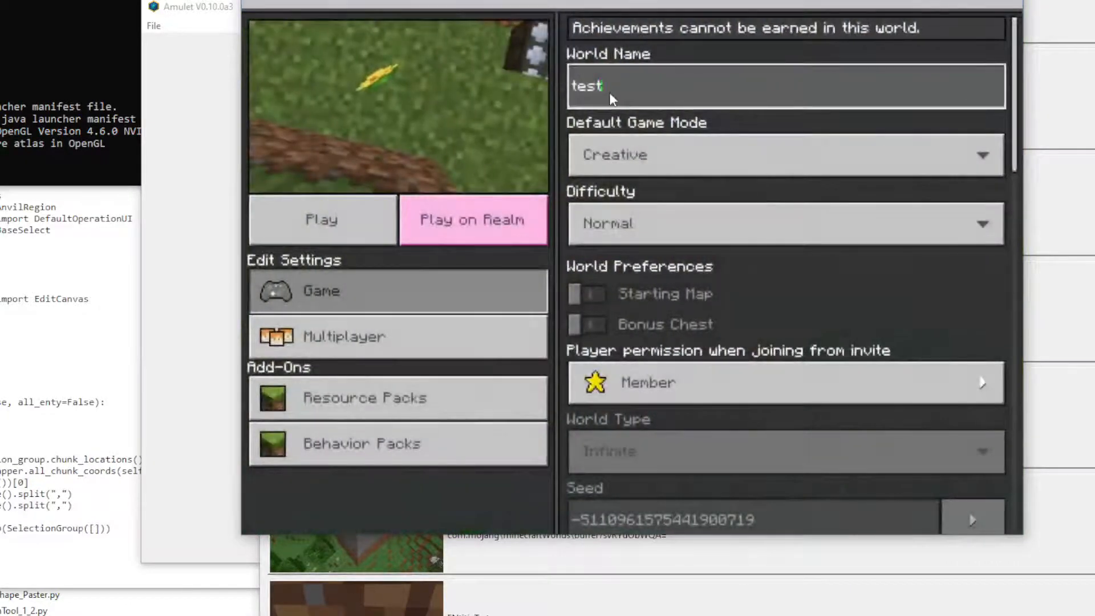
text(44444444444)
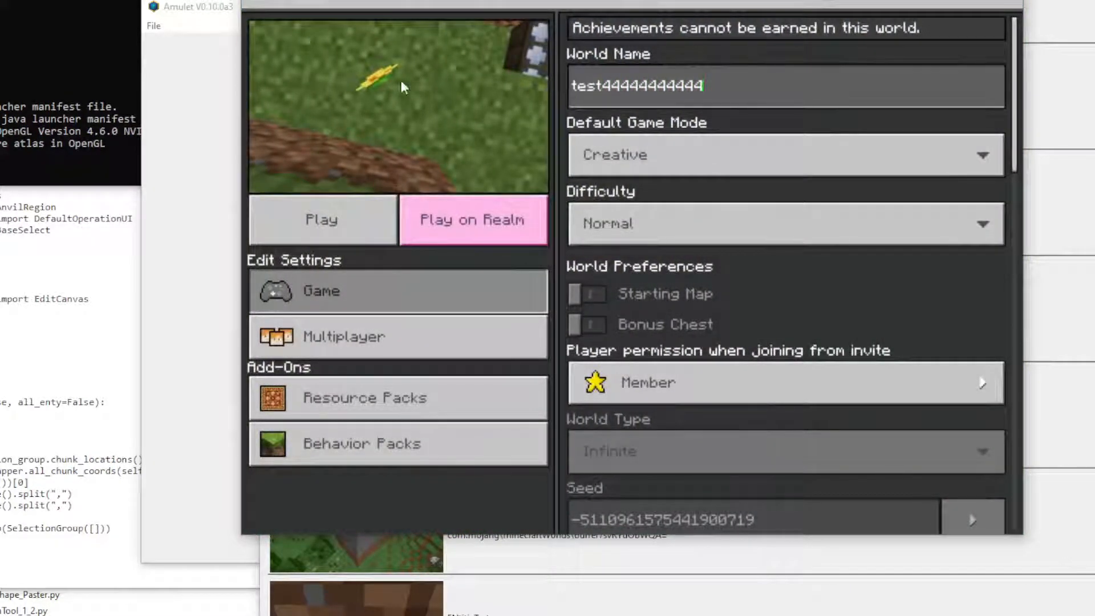
click(261, 5)
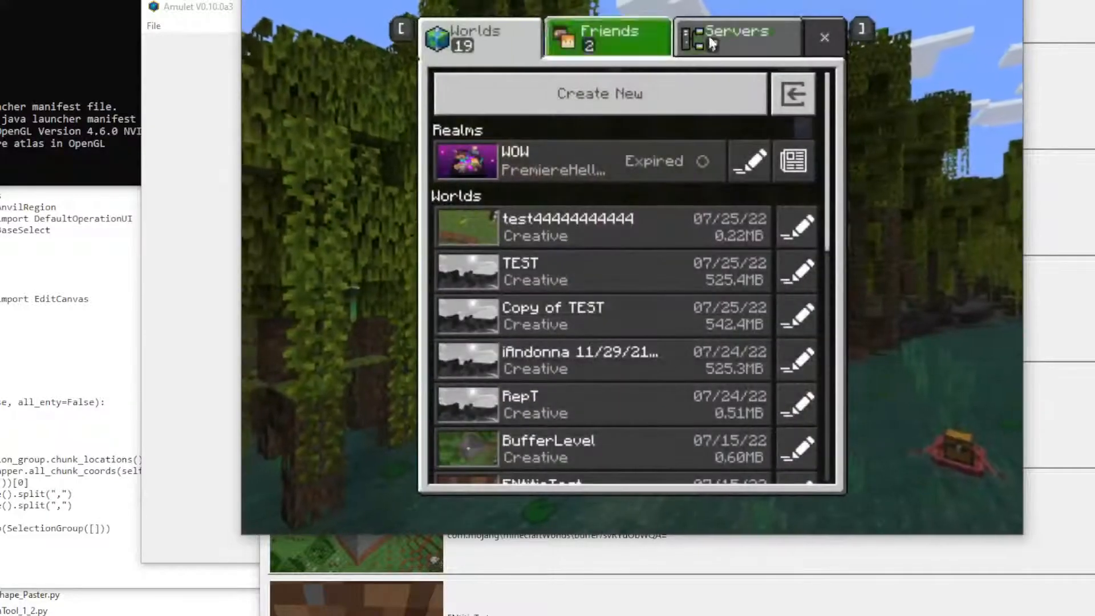
click(831, 38)
click(736, 283)
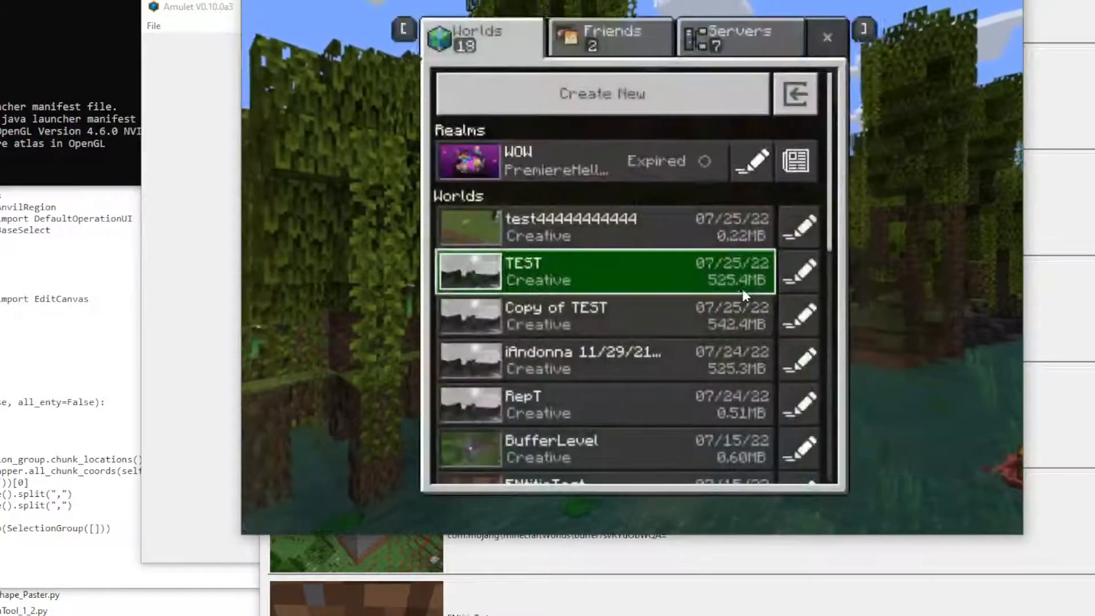
click(1092, 27)
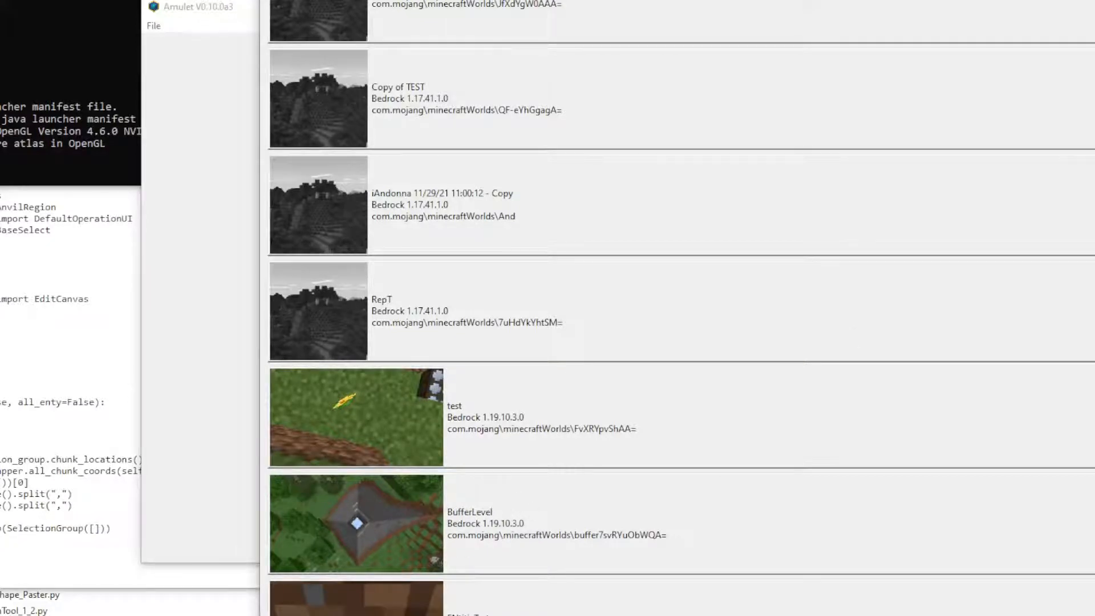
key(Escape)
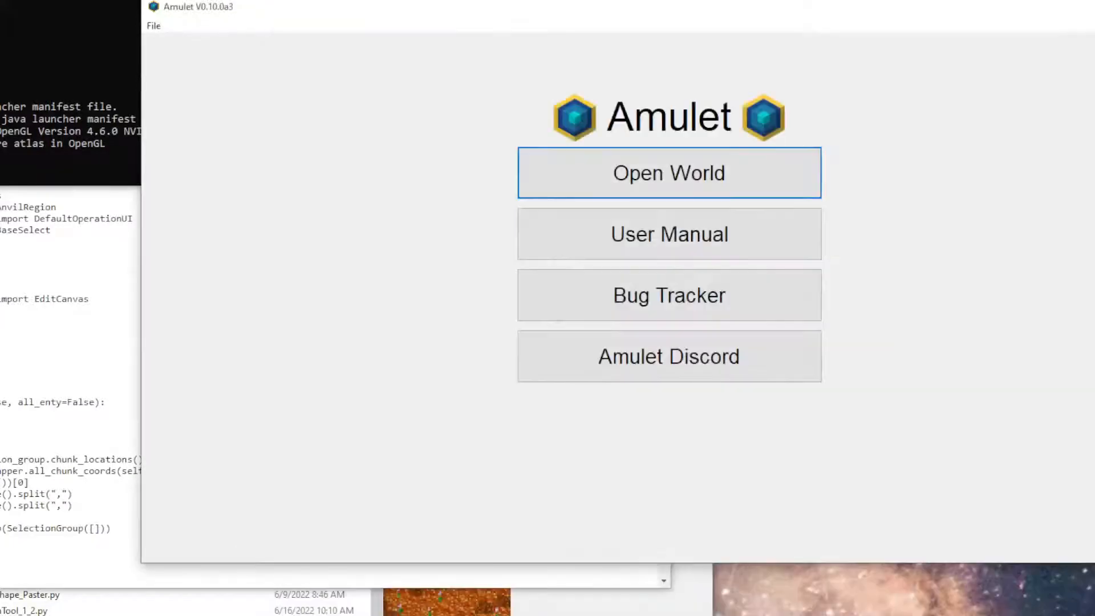
click(748, 194)
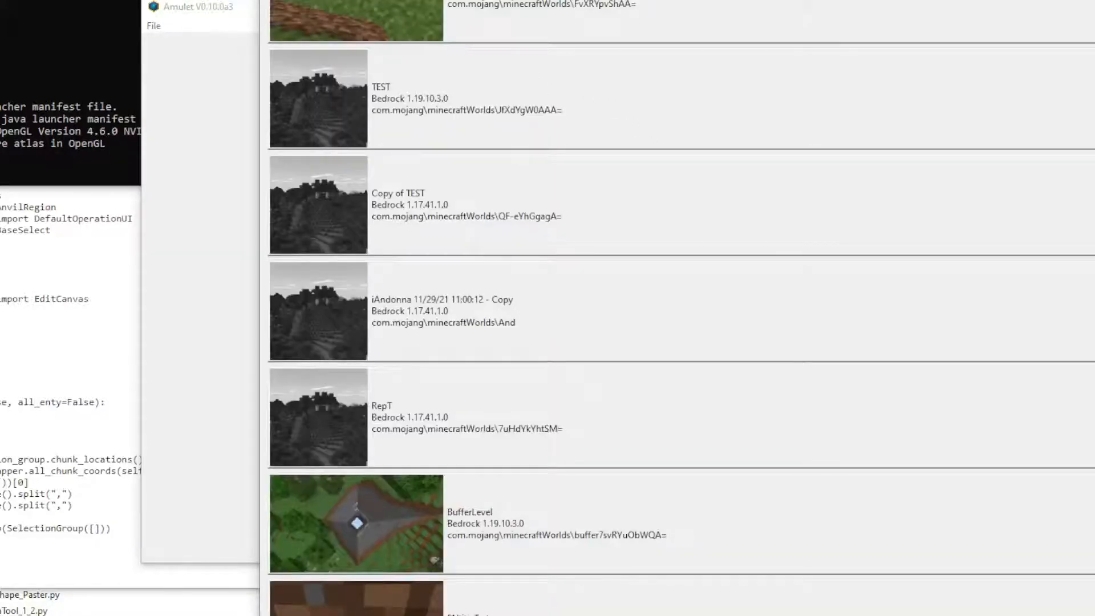
click(363, 5)
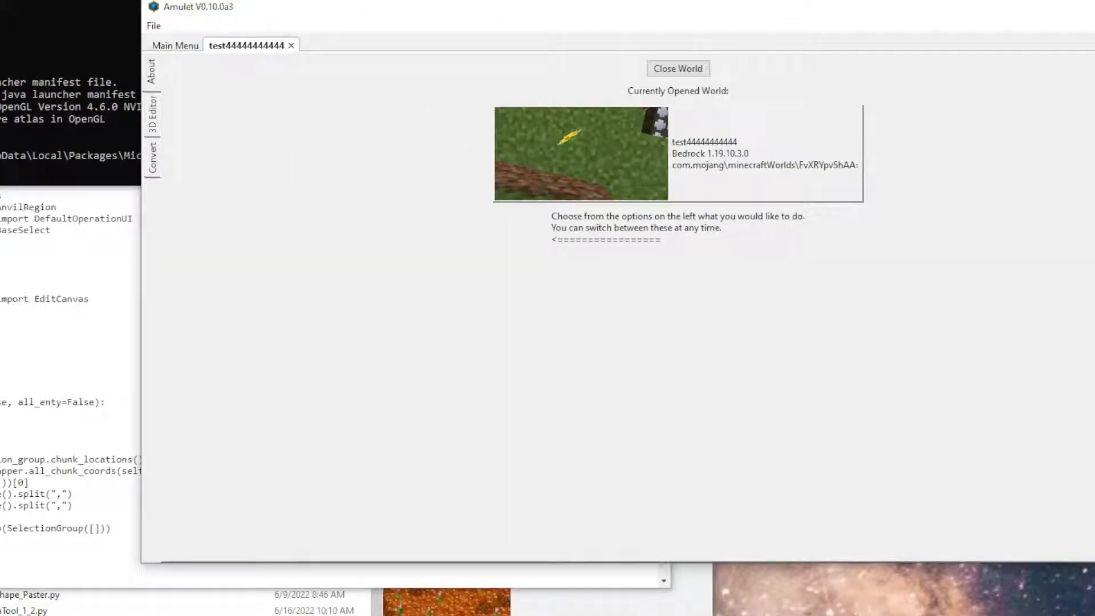
click(679, 67)
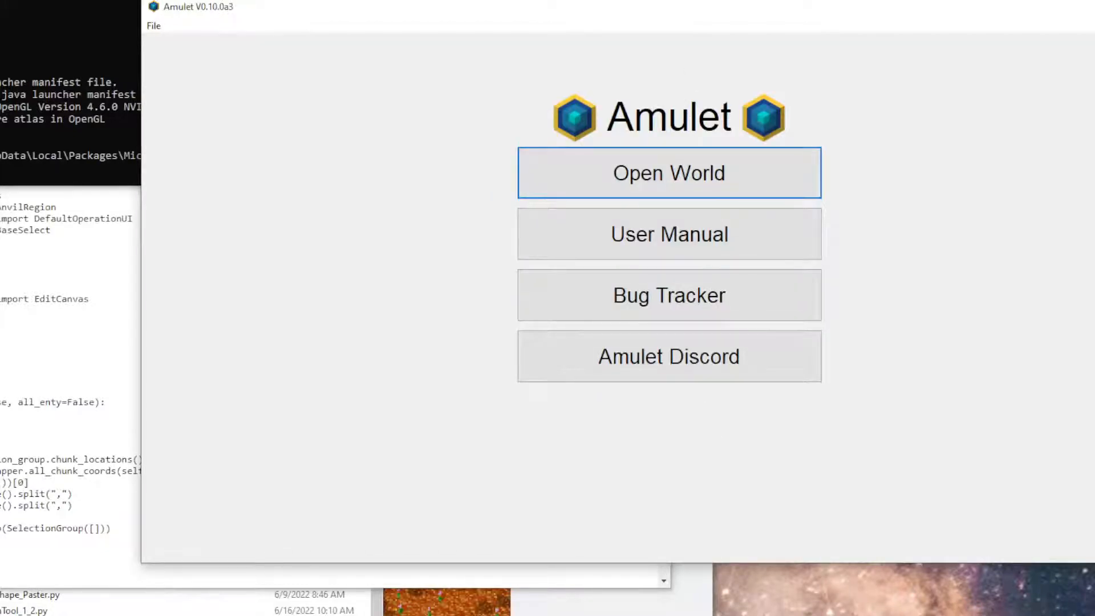
Switch to Minecraft, enter the test world, and look over the dirt-replaced terrain and hillside from ground level.
key(alt+Tab)
click(618, 243)
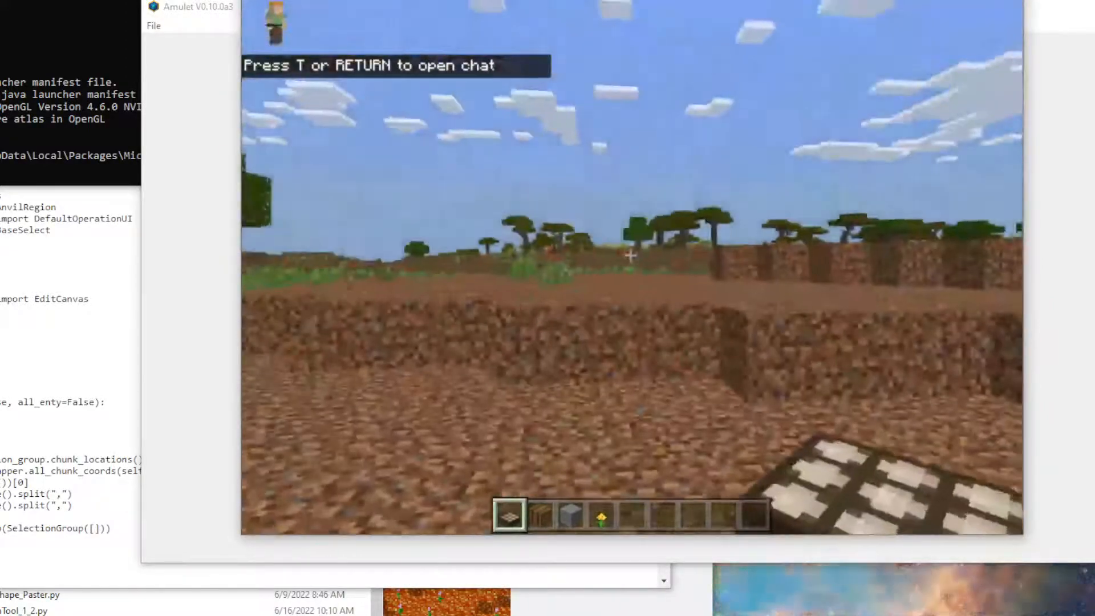
key(w)
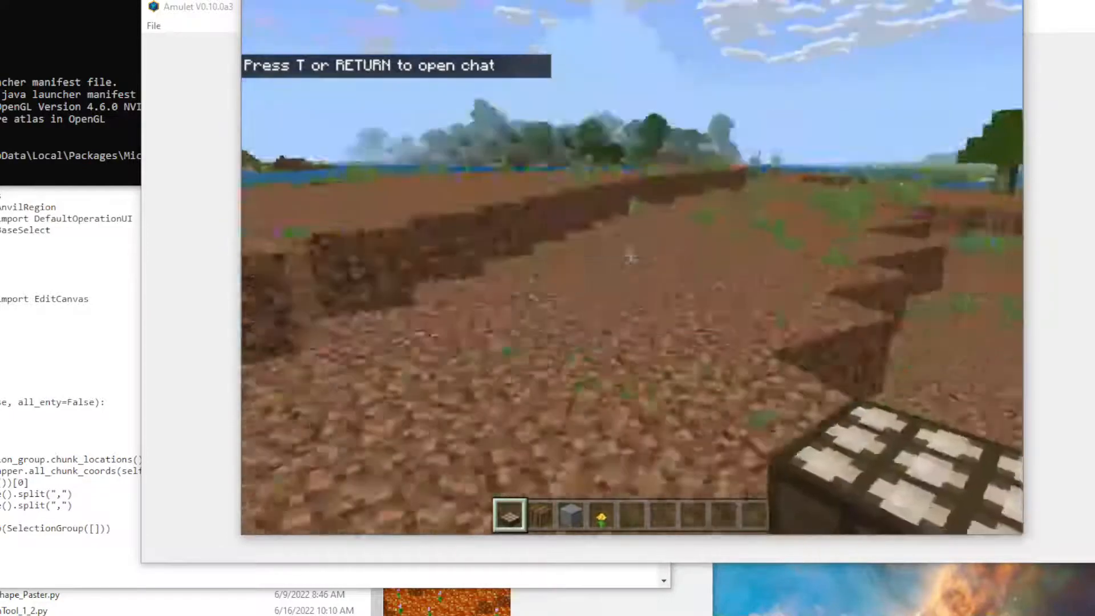
key(e)
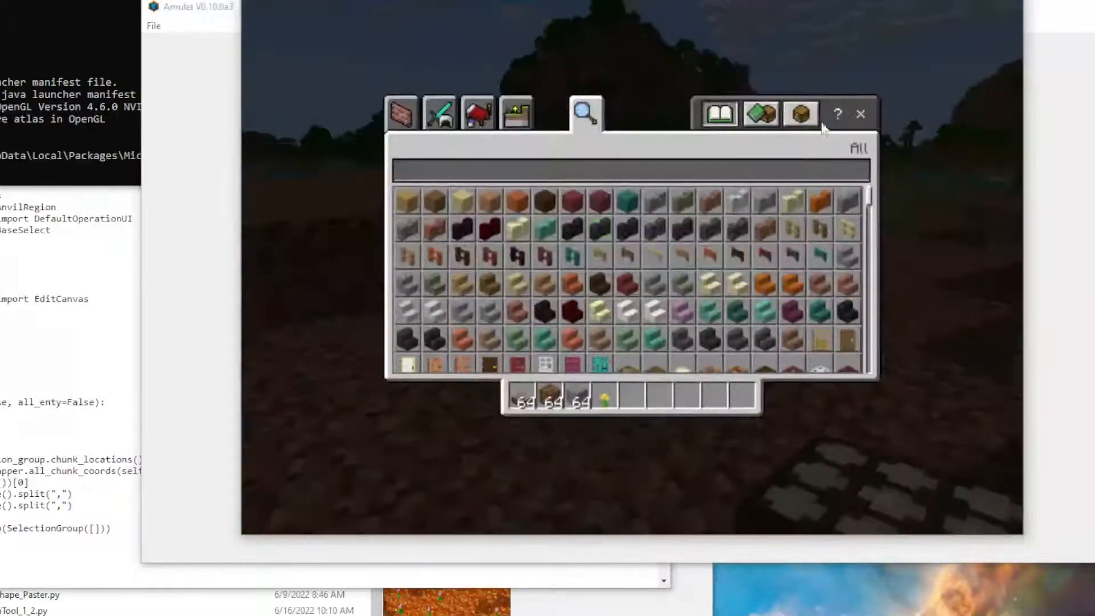
key(e)
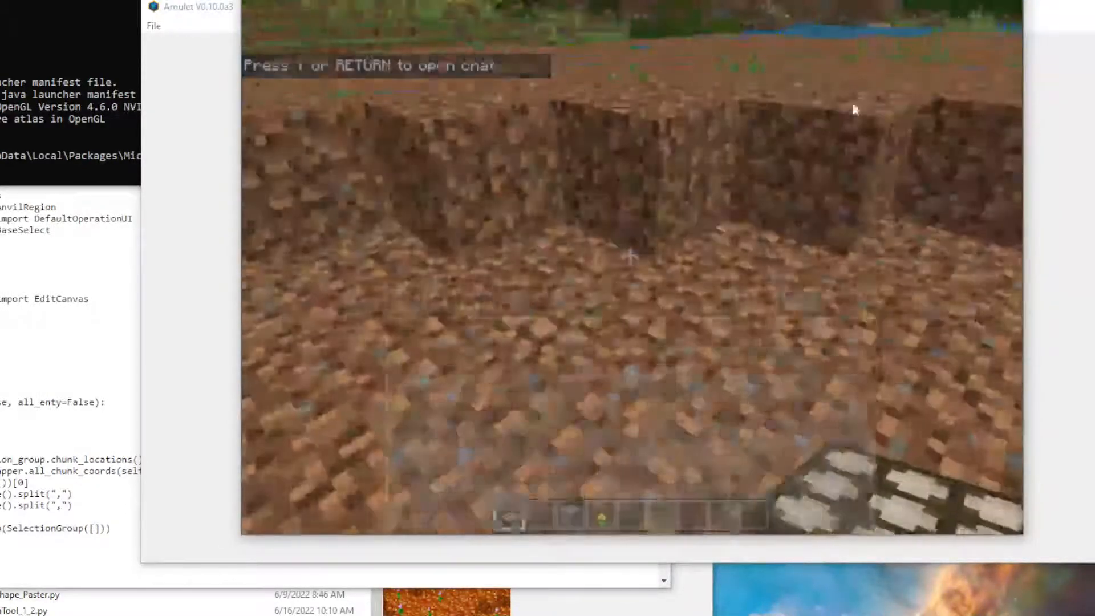
key(e)
key(e)
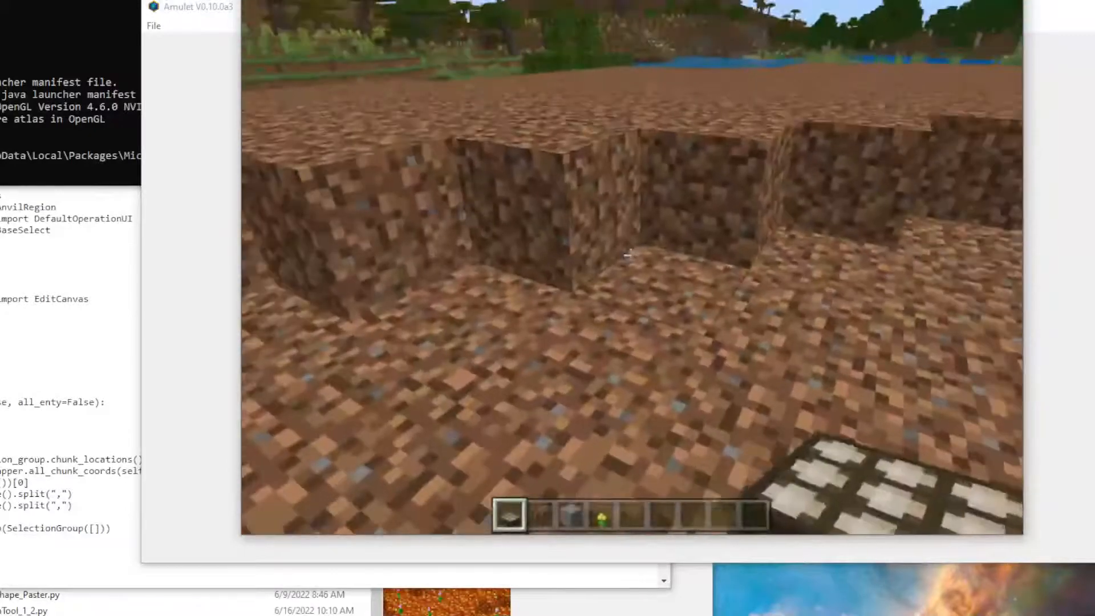
key(e)
key(e)
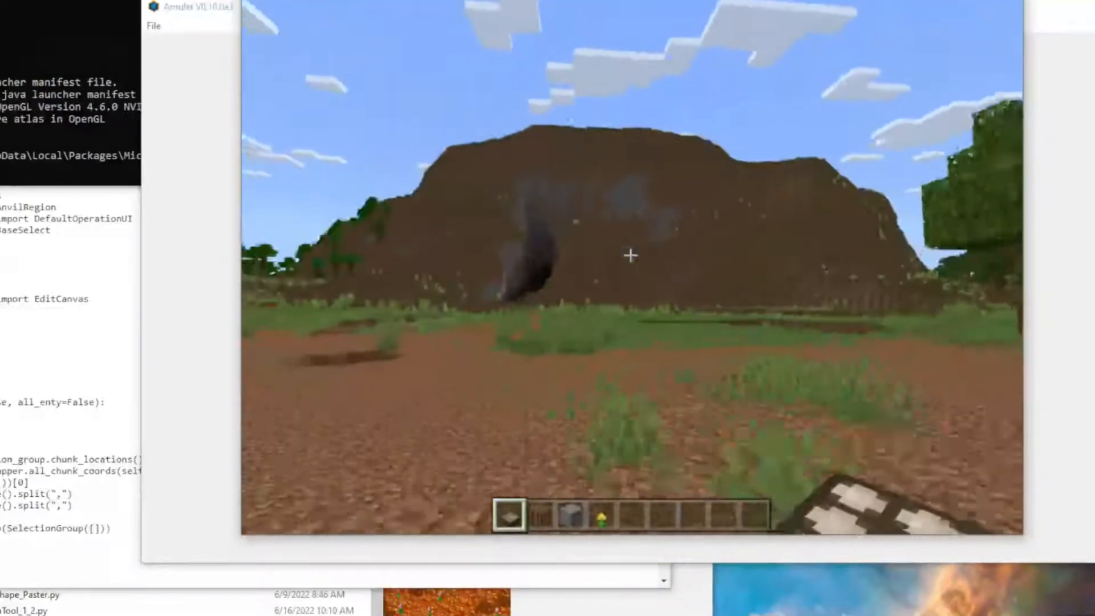
key(w)
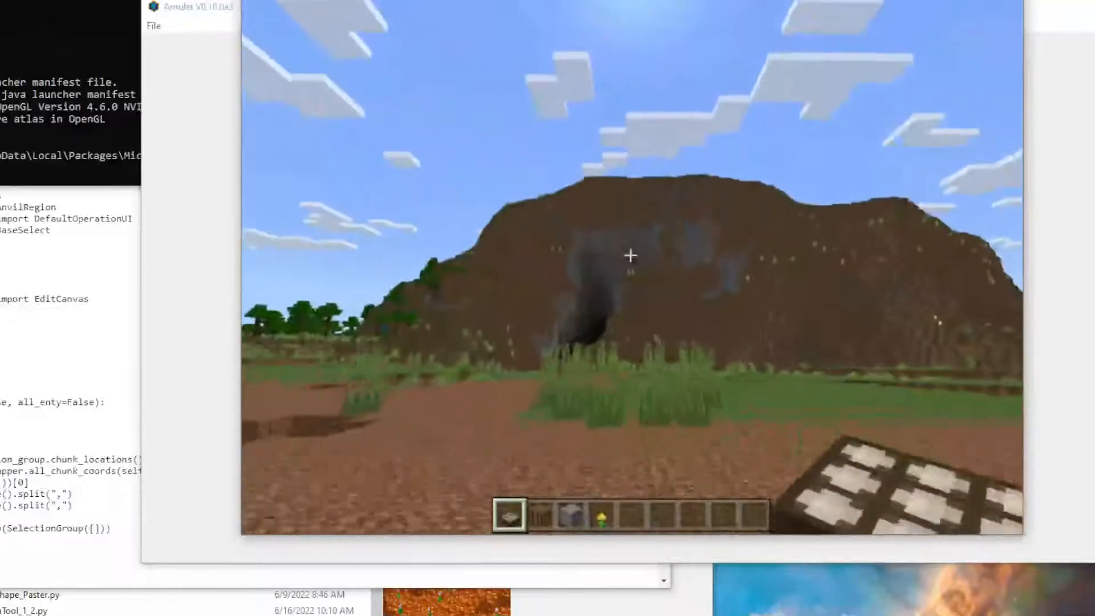
Fly high above the terrain to examine the outline of the dirt area, and save and quit the world.
key(space)
key(space)
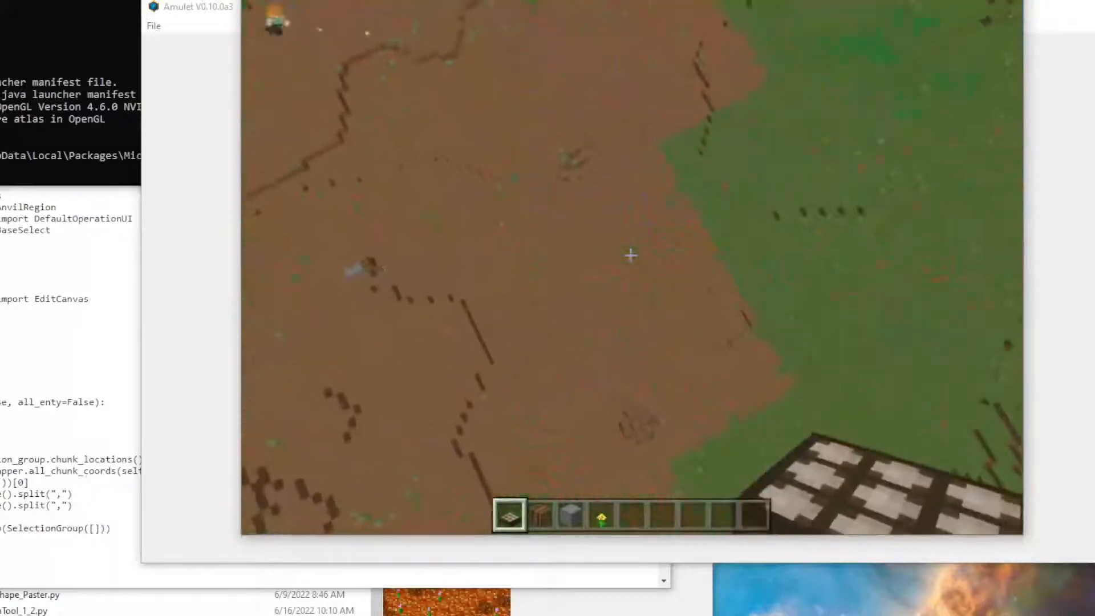
key(space)
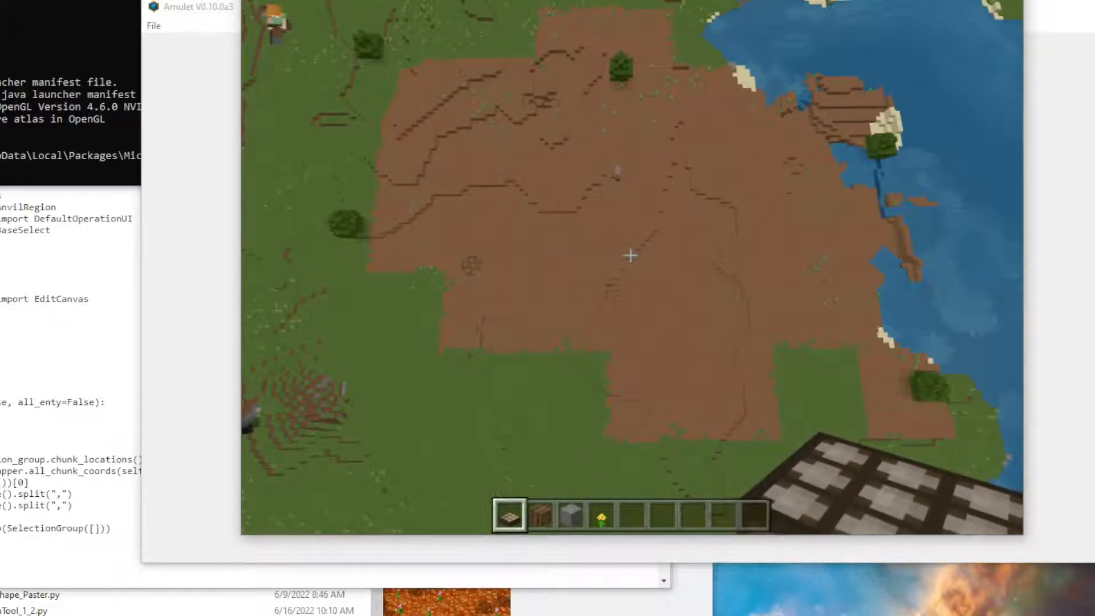
key(Escape)
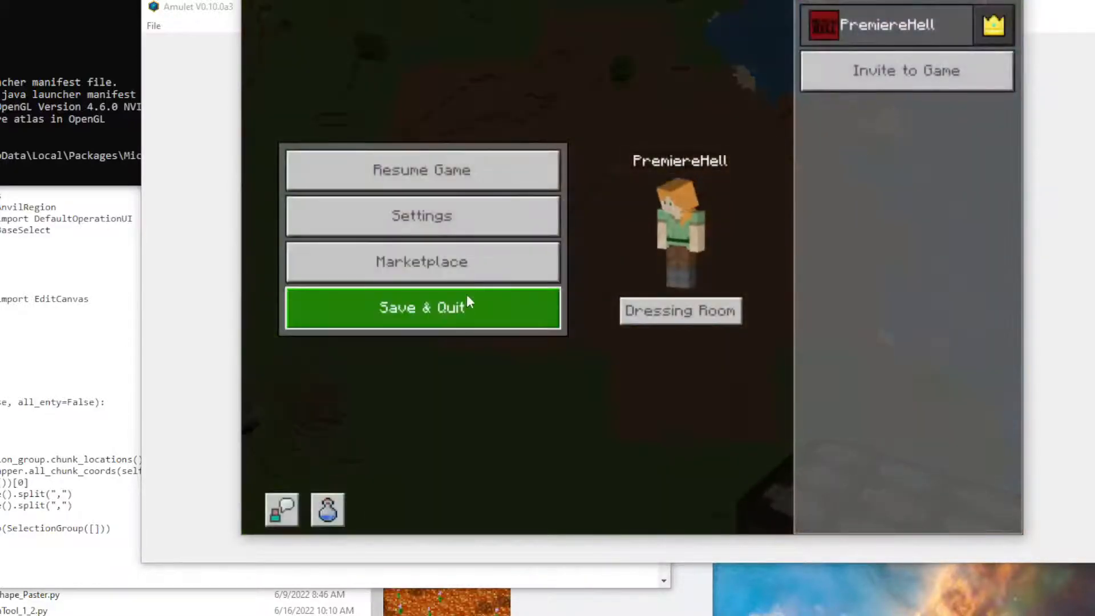
click(462, 303)
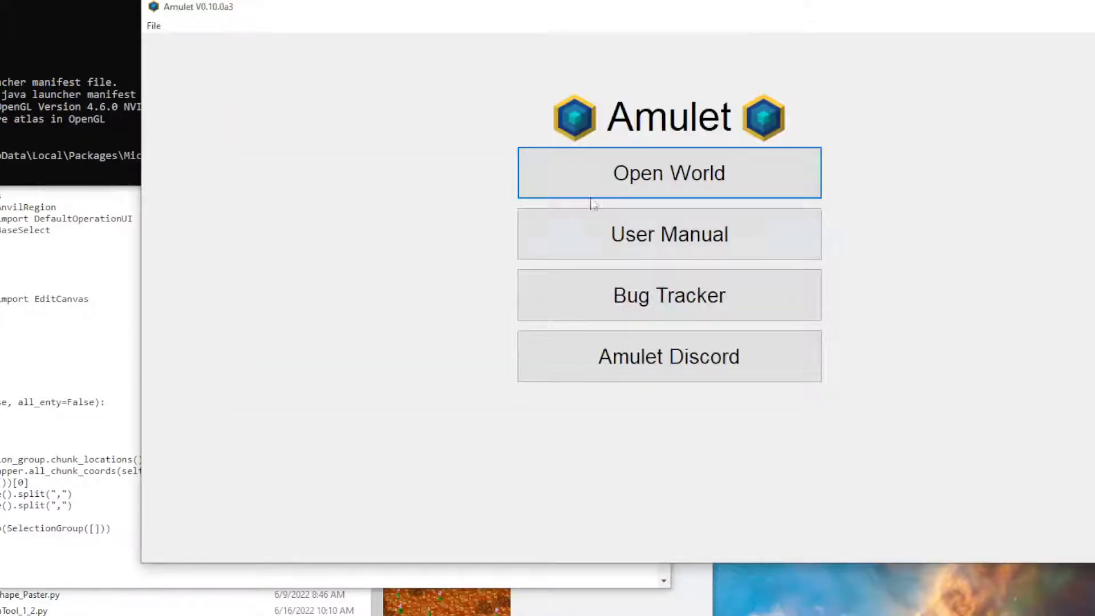
click(692, 174)
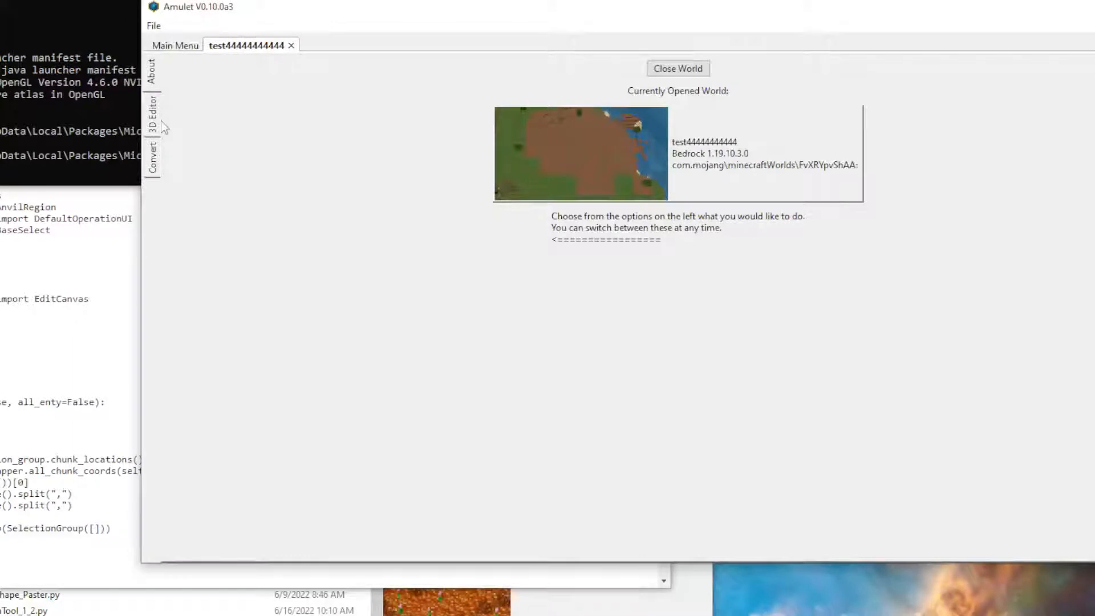
click(152, 114)
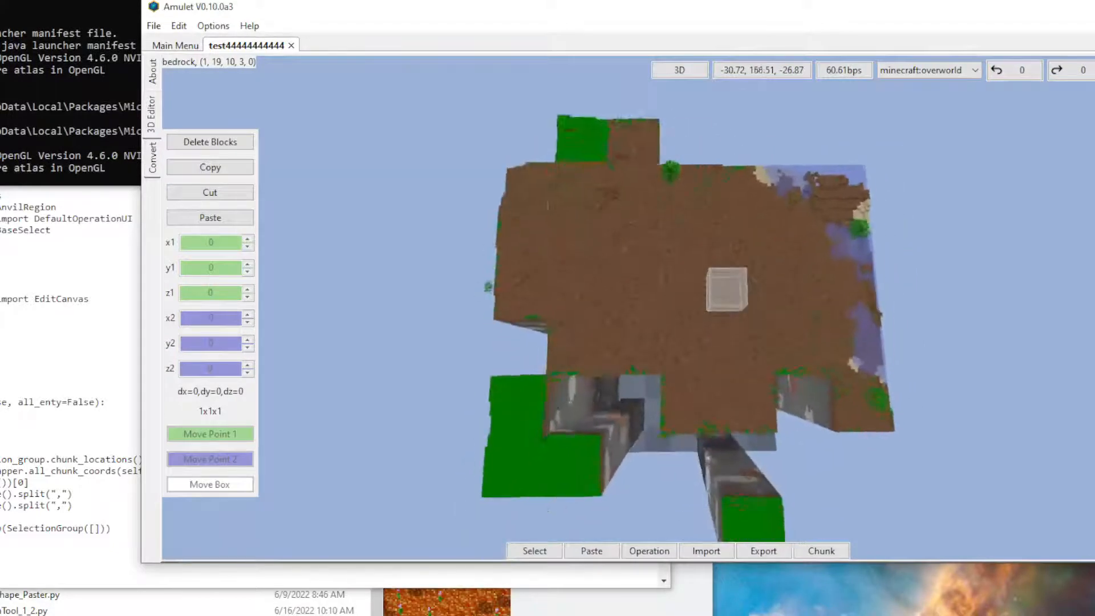
key(space)
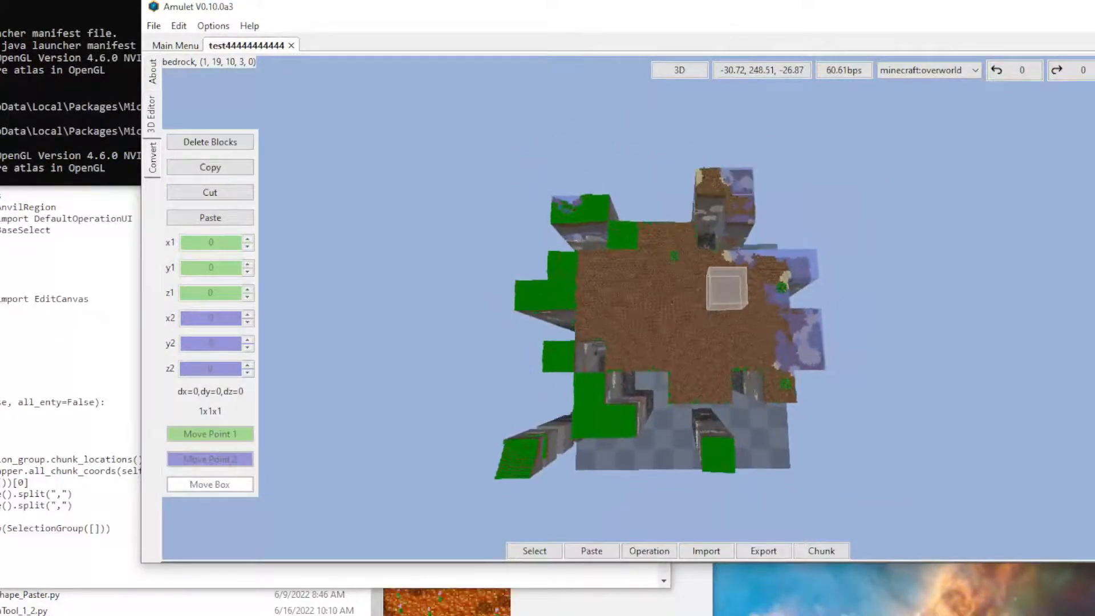
key(shift)
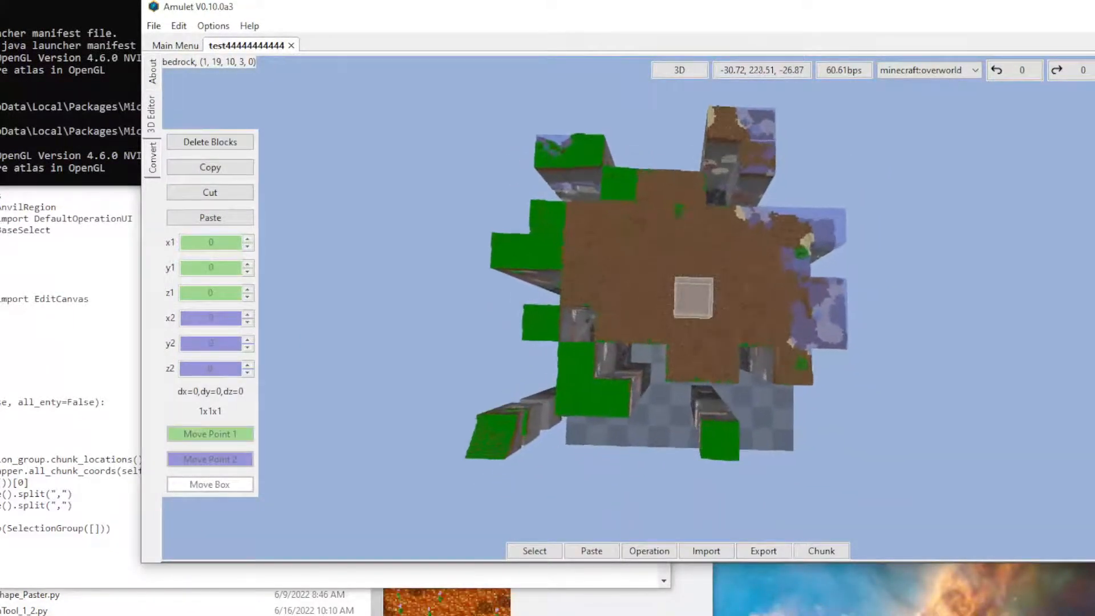
key(shift)
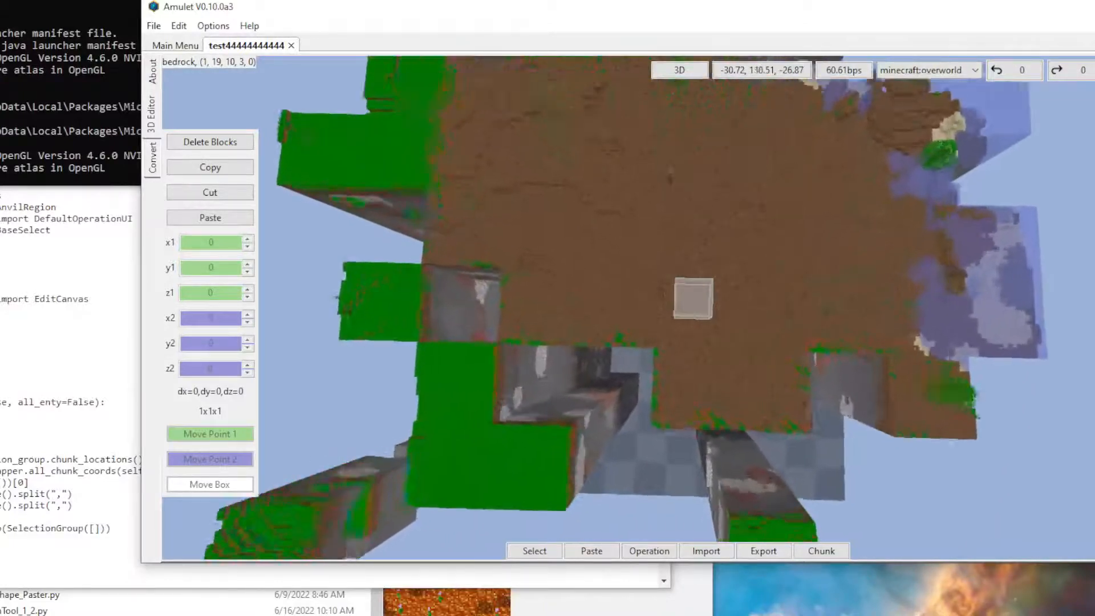
key(shift)
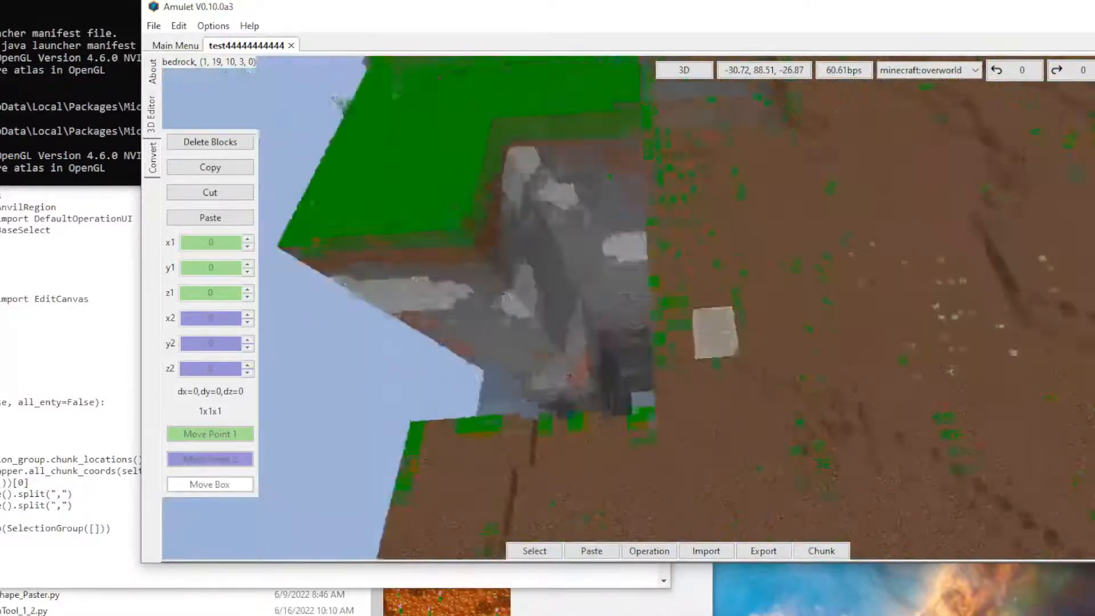
Examine the boundaries between the grass and dirt chunks from low above the terrain, moving out to a grass-covered chunk.
right_click(663, 302)
right_click(612, 267)
right_click(675, 301)
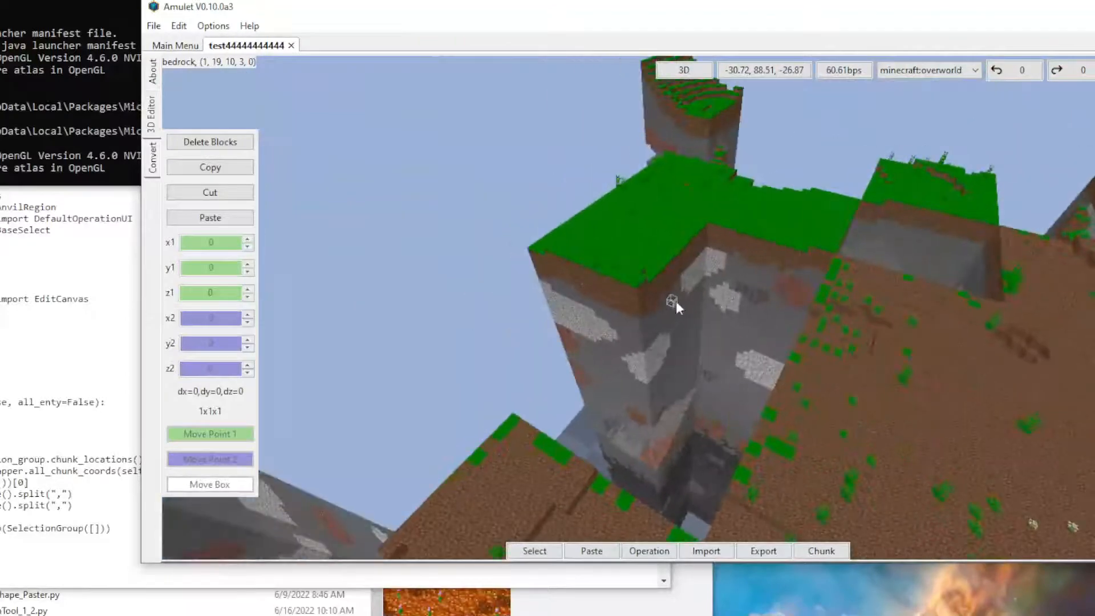
right_click(727, 342)
right_click(677, 308)
right_click(680, 308)
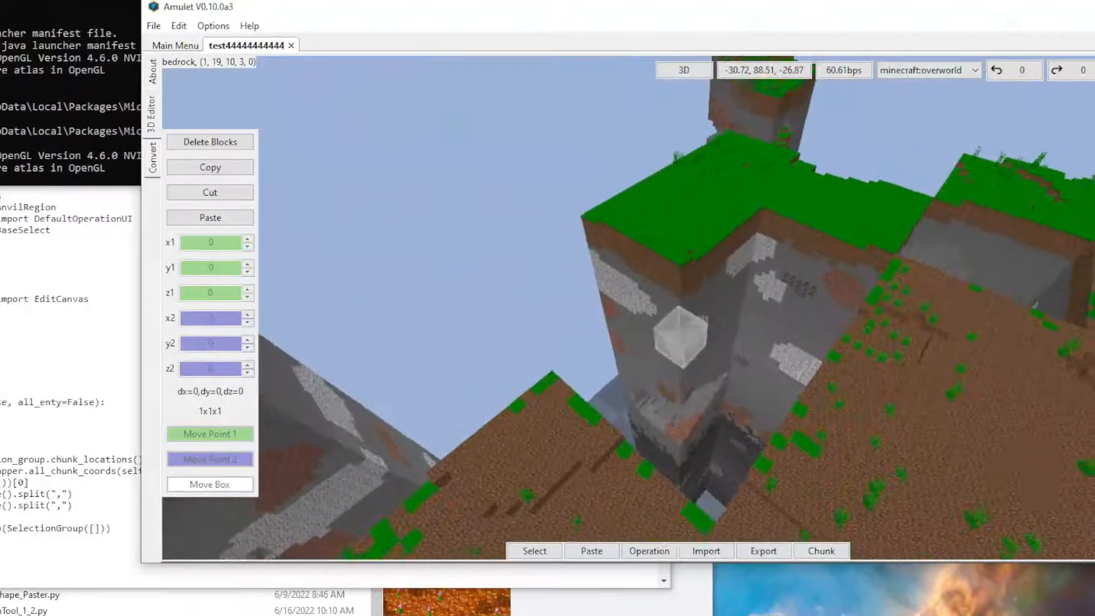
right_click(678, 306)
right_click(776, 381)
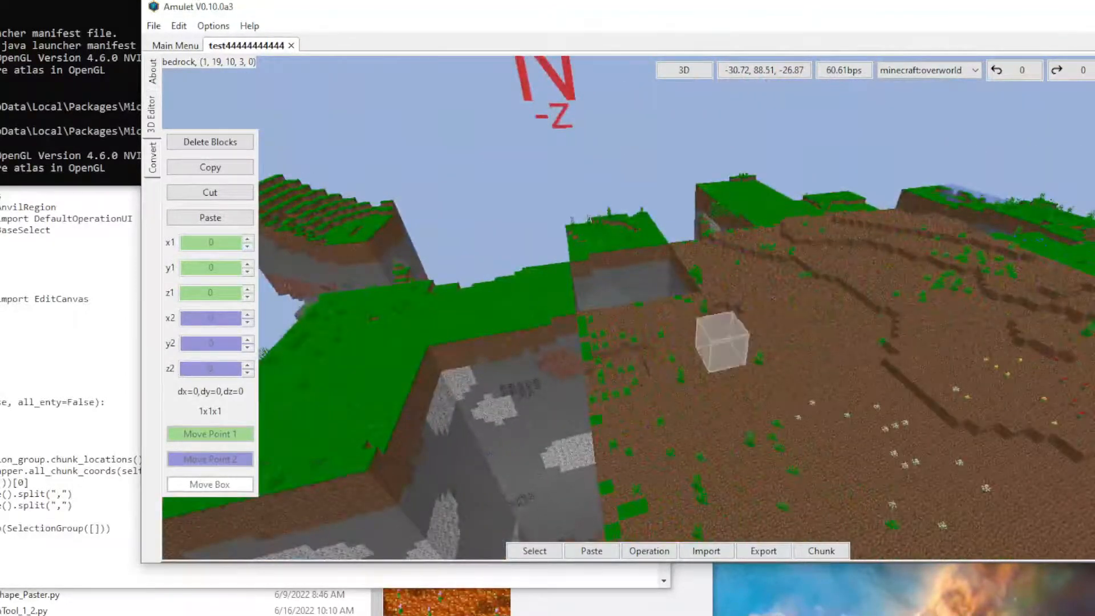
key(shift)
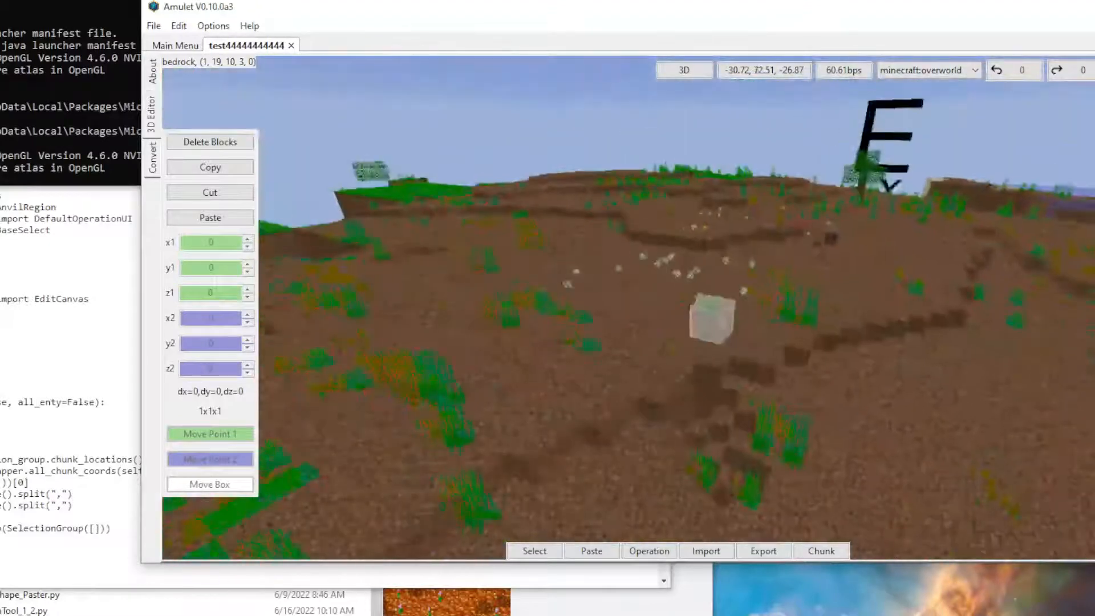
right_click(677, 308)
right_click(681, 309)
right_click(678, 314)
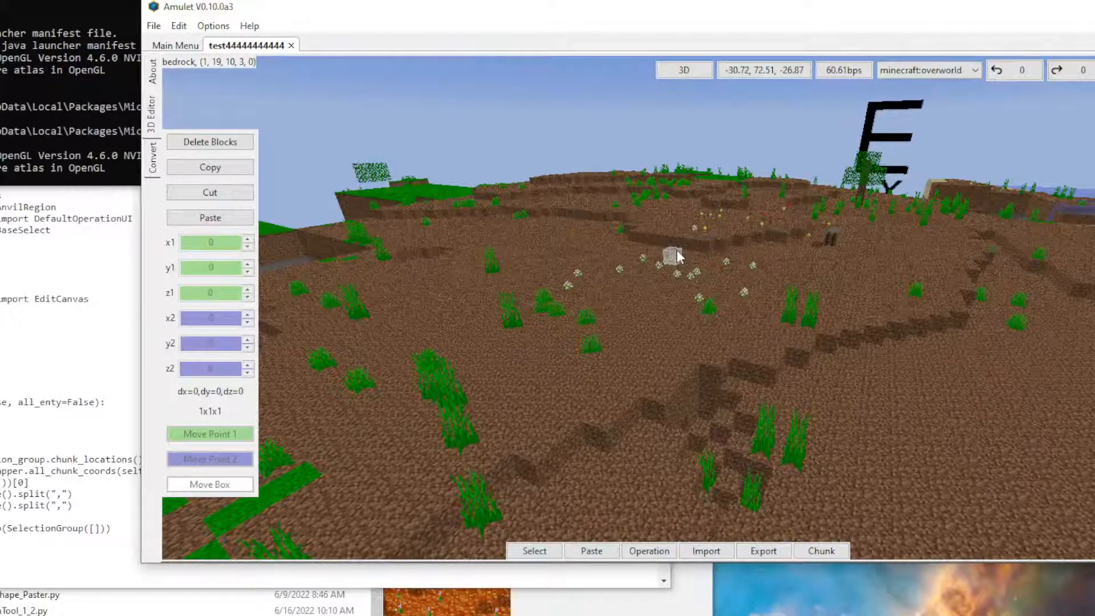
right_drag(782, 305, 980, 310)
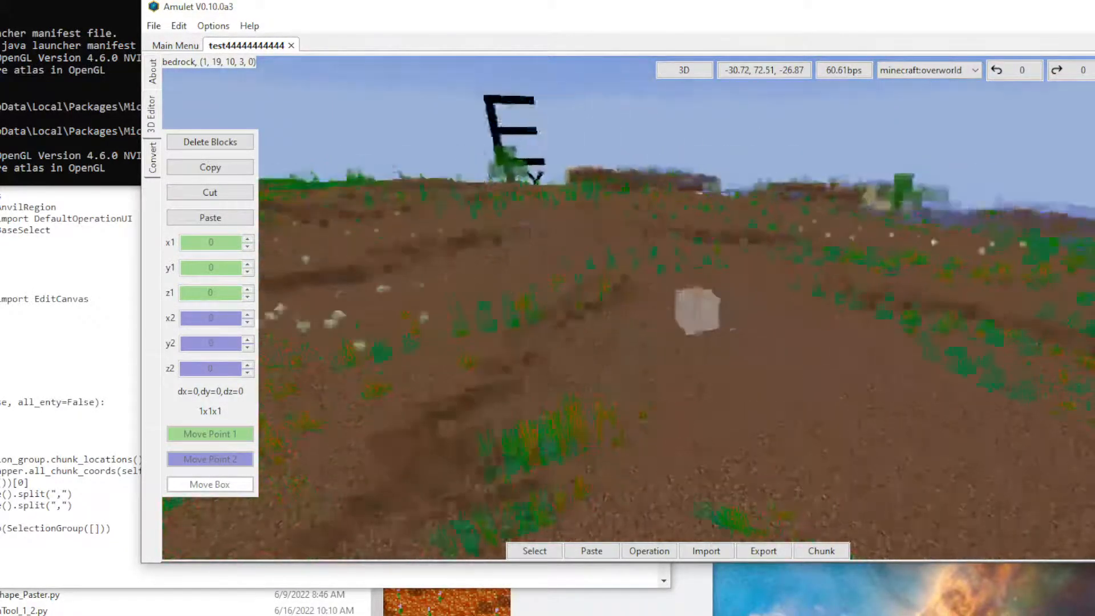
right_drag(697, 310, 376, 339)
key(w)
key(w)
key(a)
key(s)
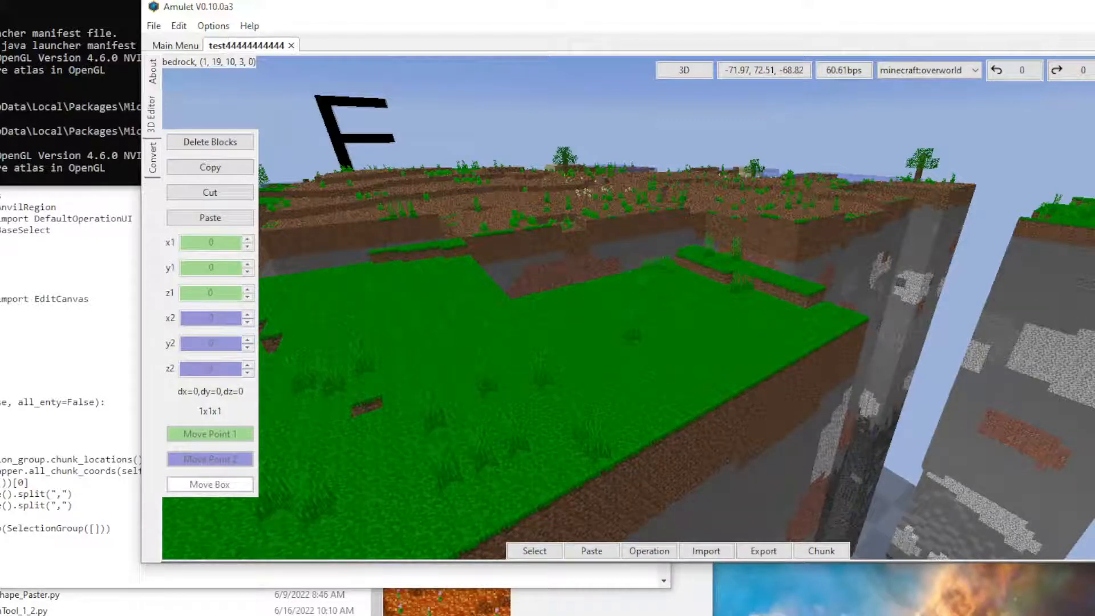
Bring the YouTube Studio live stream window into view and move it away again.
drag(1094, 333, 898, 346)
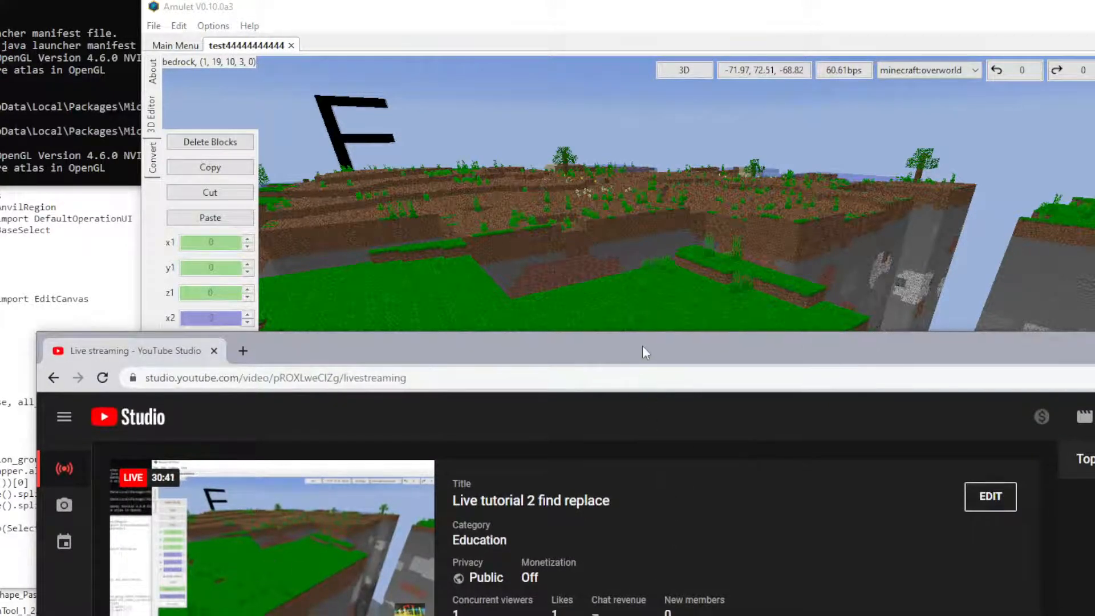
drag(642, 344, 1094, 143)
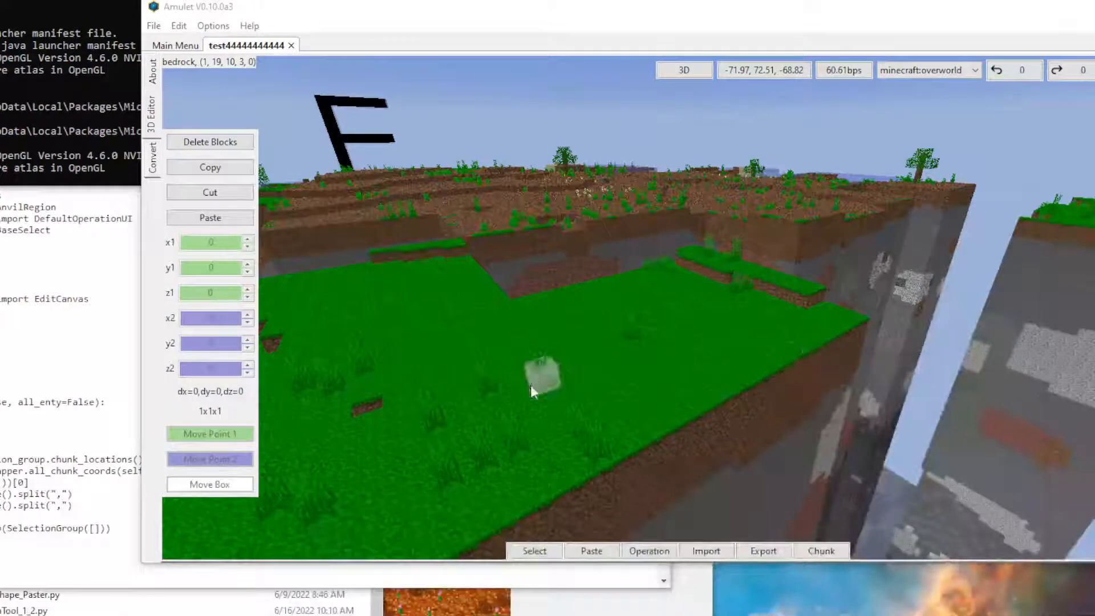
Show the editor's operations and load the Finder_Replacer a.3.00 plugin.
click(649, 550)
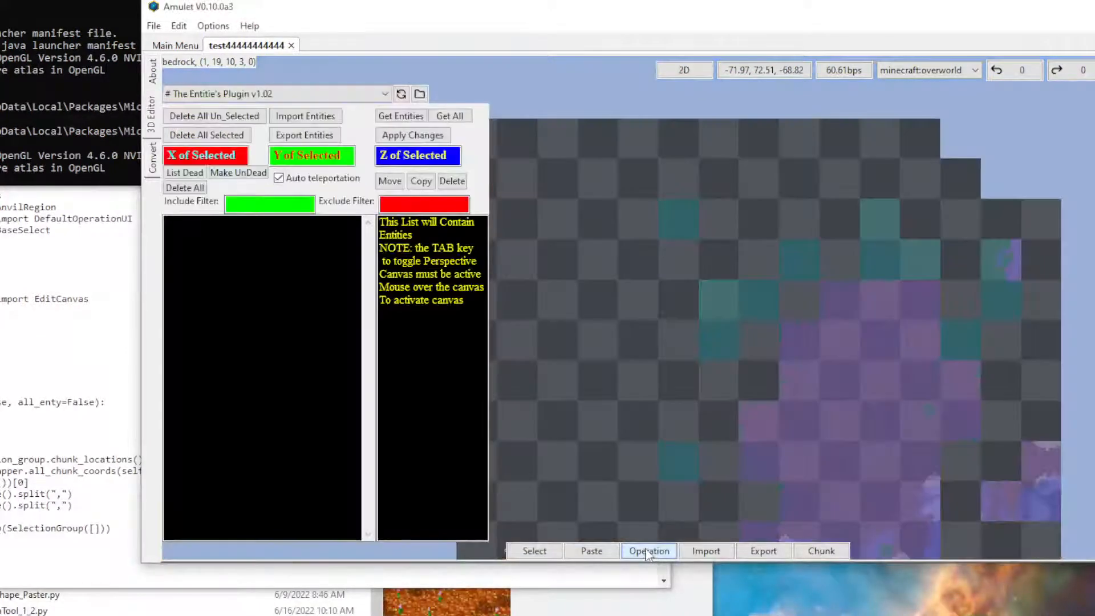
click(331, 95)
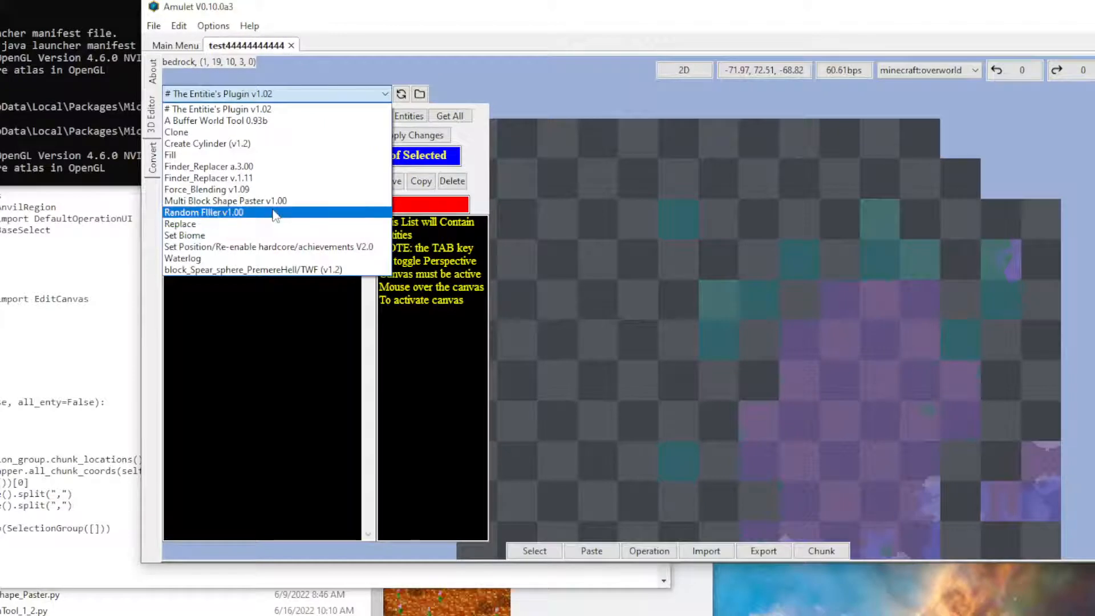
click(286, 166)
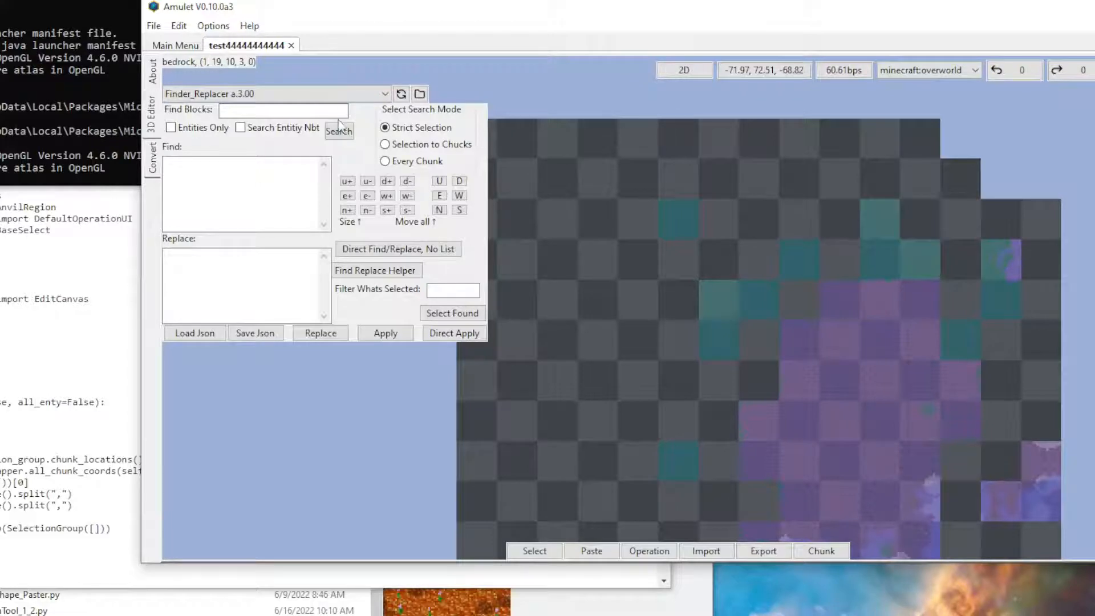
Switch to the Finder_Replacer v.1.11 plugin and try its Entities Only and Search Entity Nbt options, leaving only Entities Only enabled.
click(331, 95)
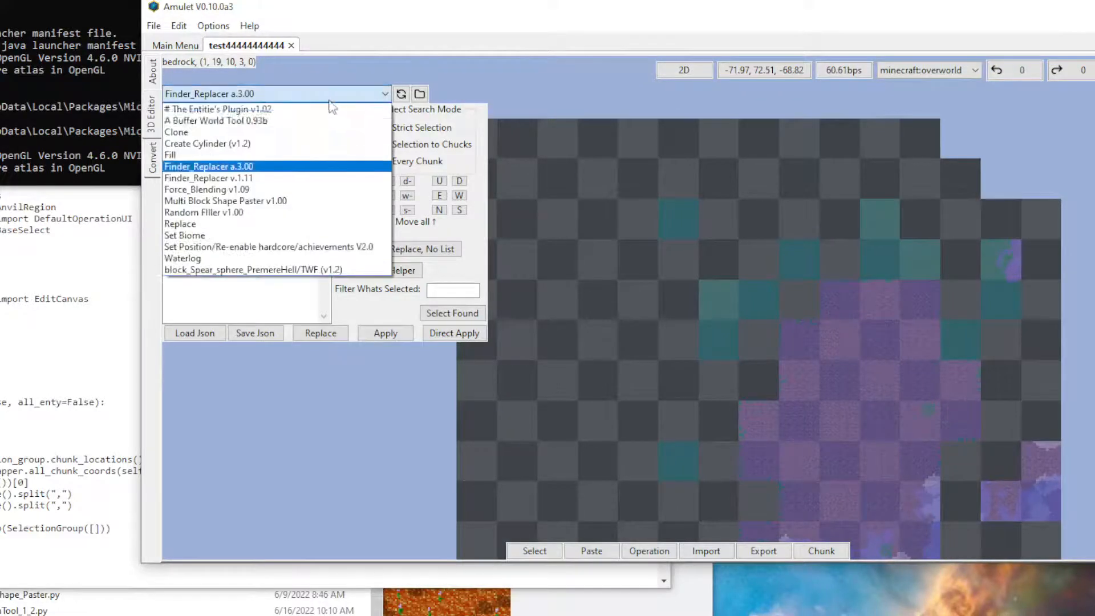
click(279, 178)
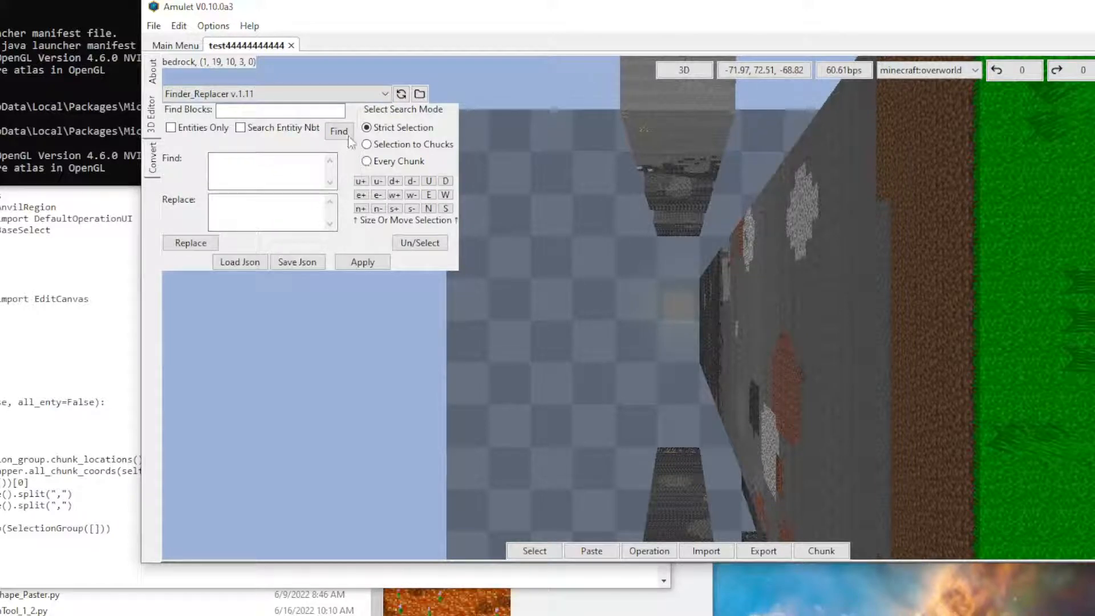
click(272, 111)
click(177, 131)
click(181, 132)
click(302, 129)
click(241, 129)
click(182, 133)
click(181, 132)
click(181, 133)
Try the search modes in Finder_Replacer v.1.11, ending on Every Chunk.
click(403, 146)
click(401, 165)
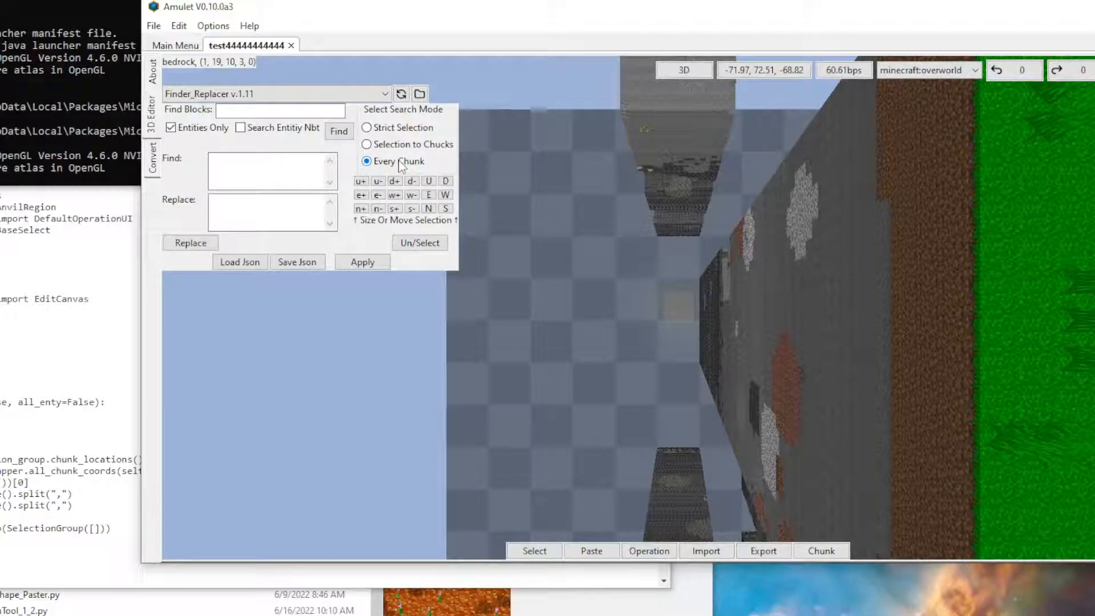
click(283, 202)
click(343, 133)
Return to the Finder_Replacer a.3.00 plugin and look toward the grass-topped chunks.
click(302, 94)
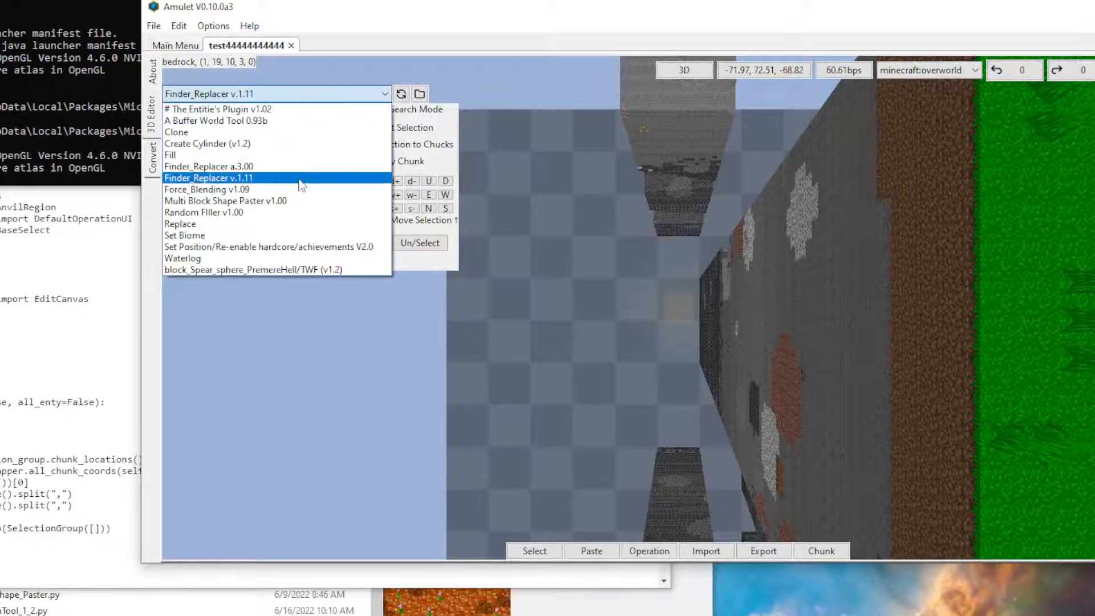
click(298, 166)
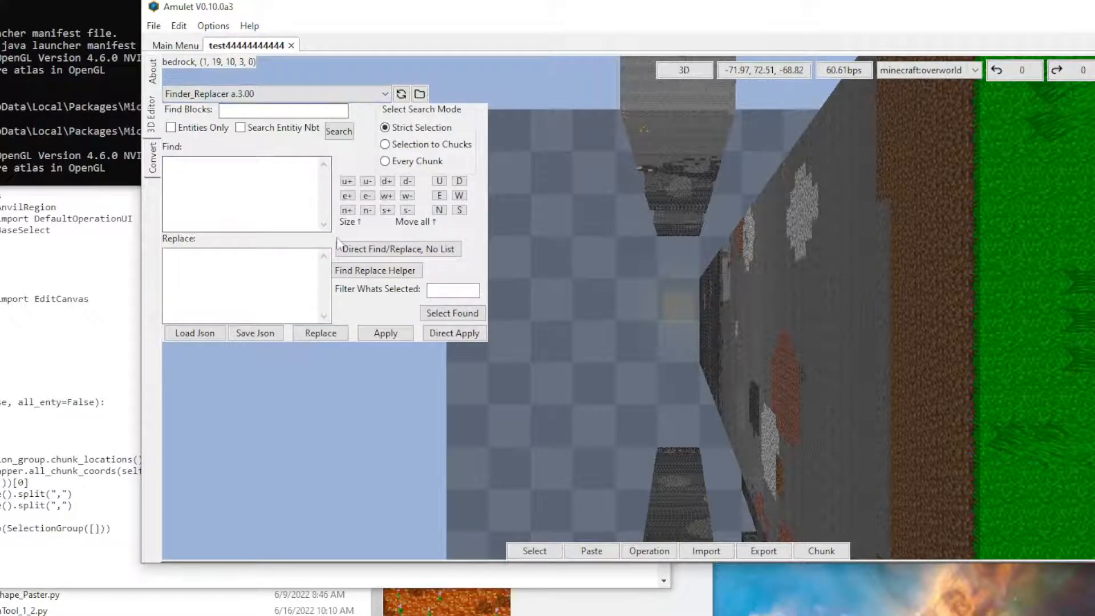
right_drag(1058, 380, 681, 305)
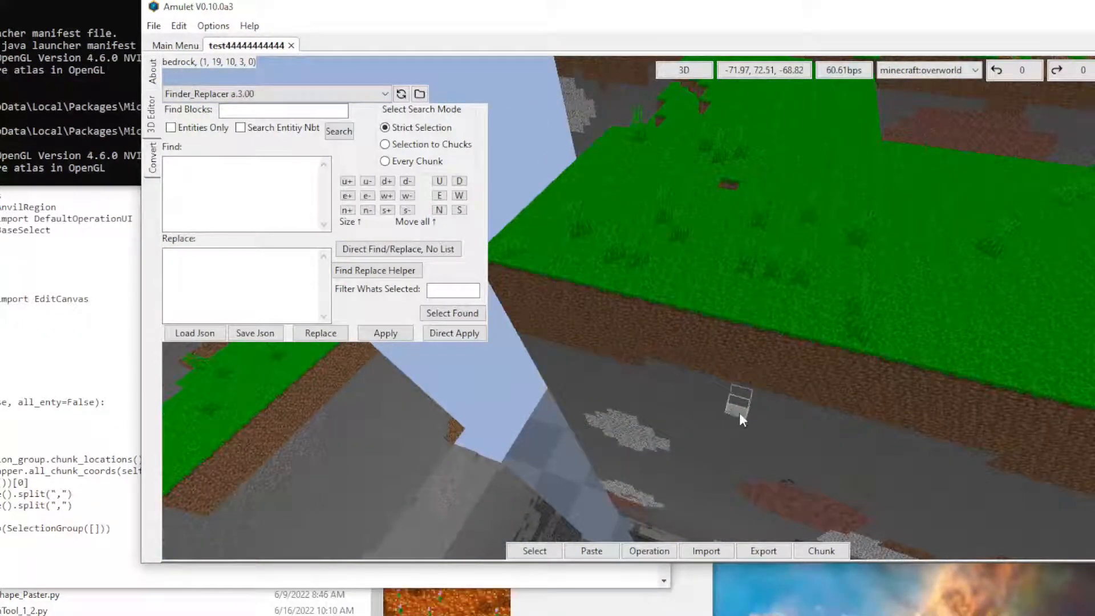
Sample a stone block as the Find entry and a grass block as the Replace entry with the Find Replace Helper.
click(740, 416)
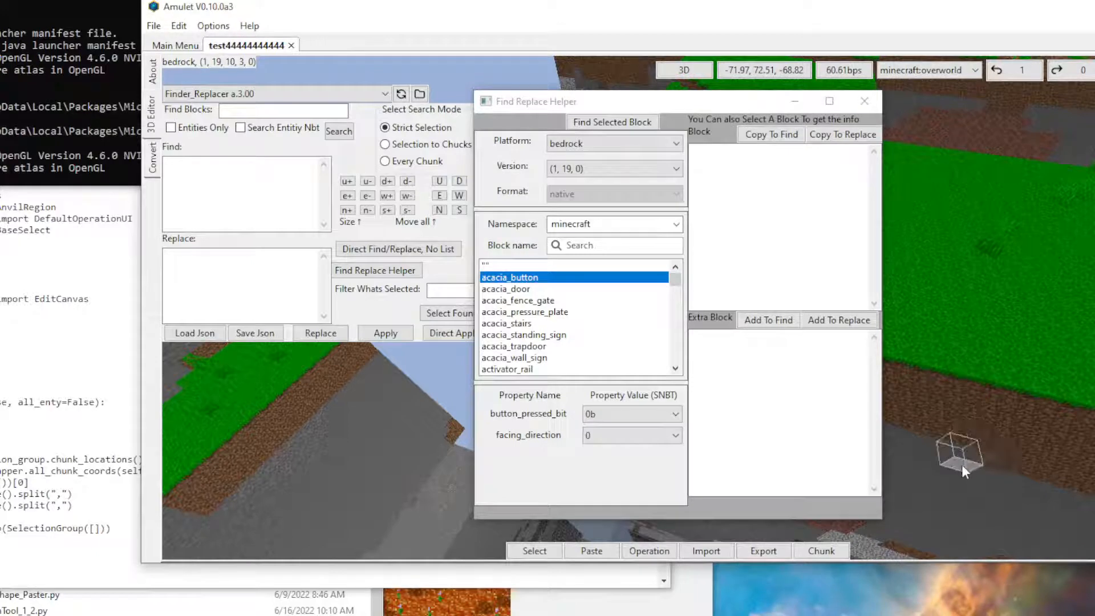
click(973, 468)
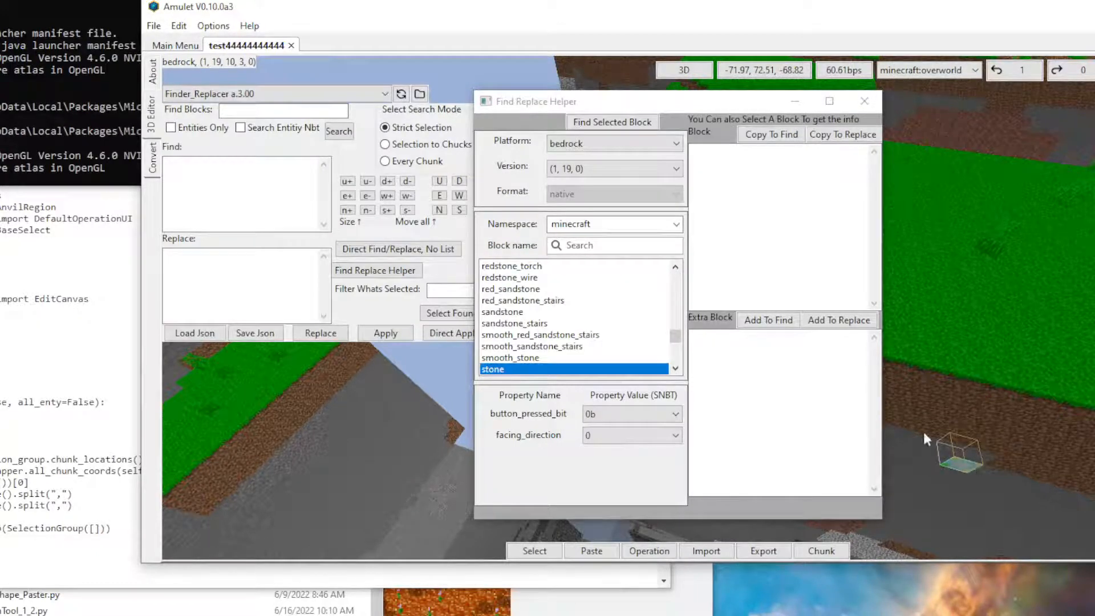
click(760, 135)
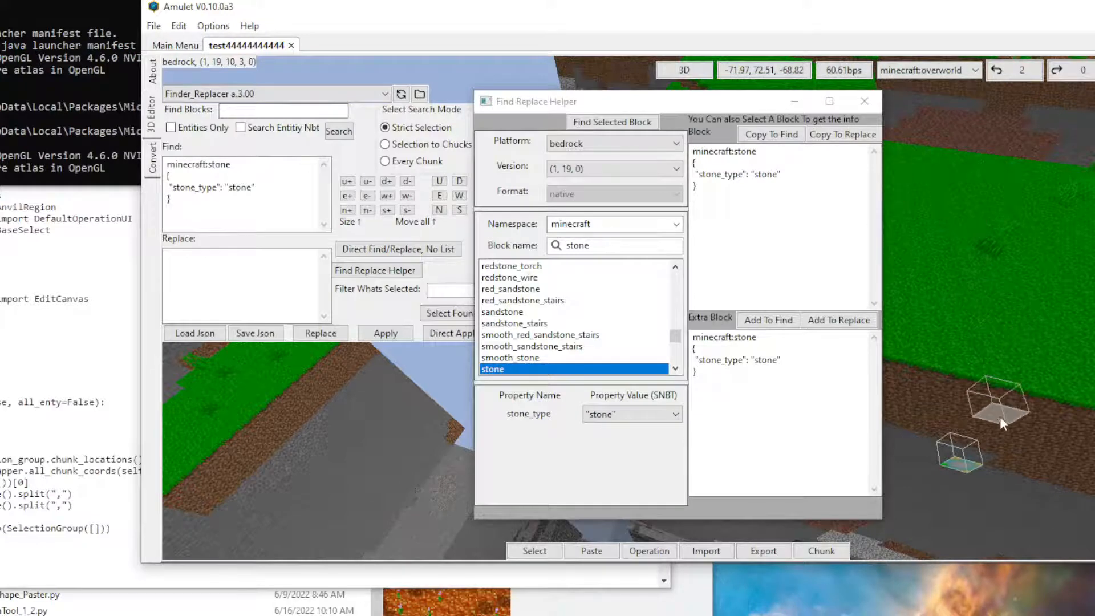
click(999, 392)
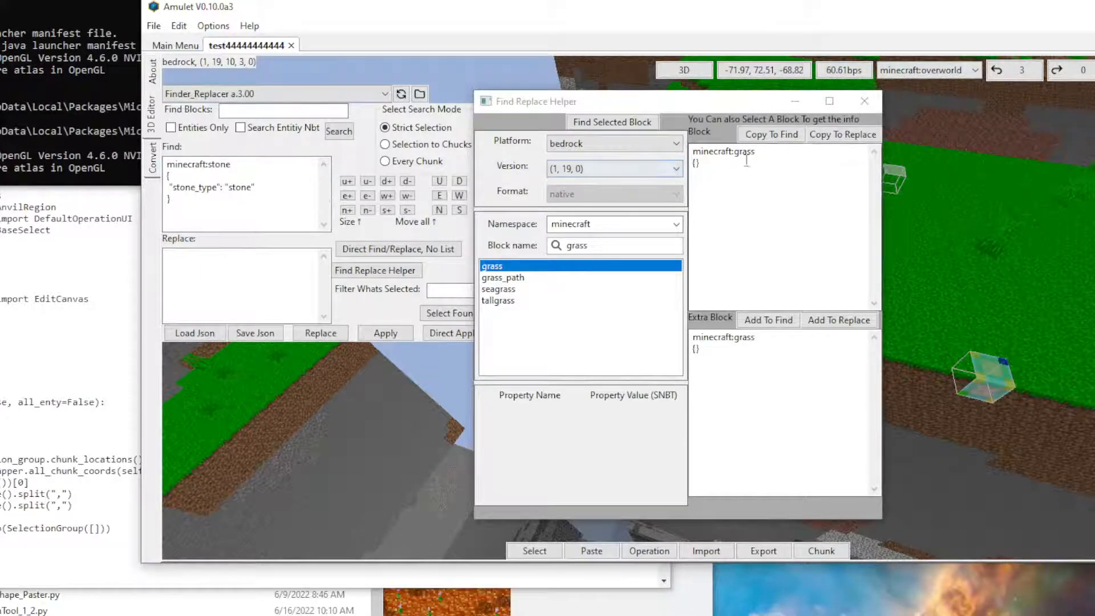
click(835, 137)
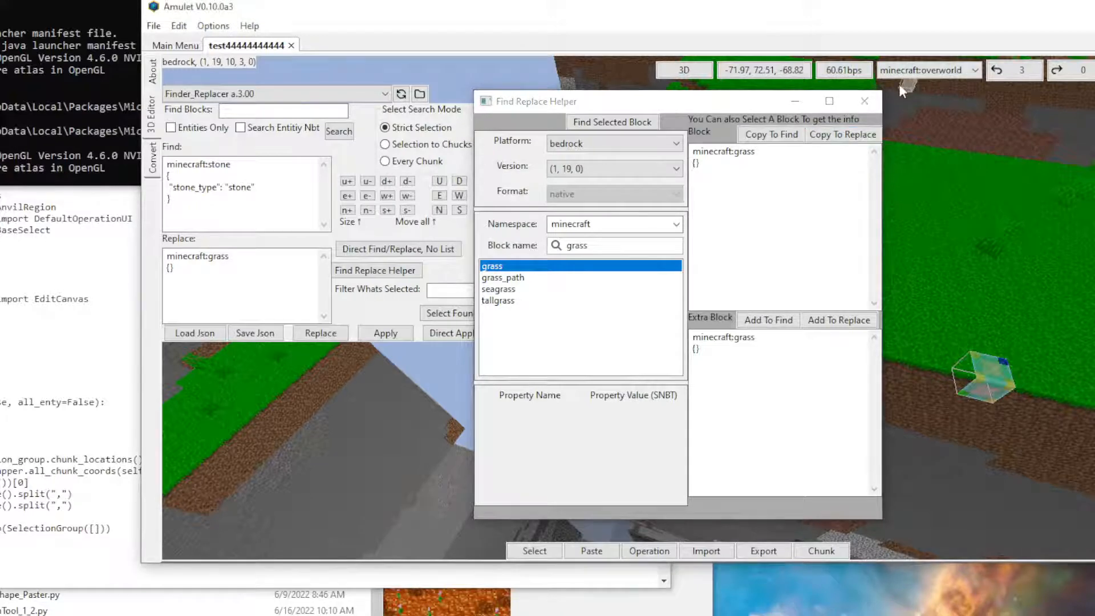
click(865, 101)
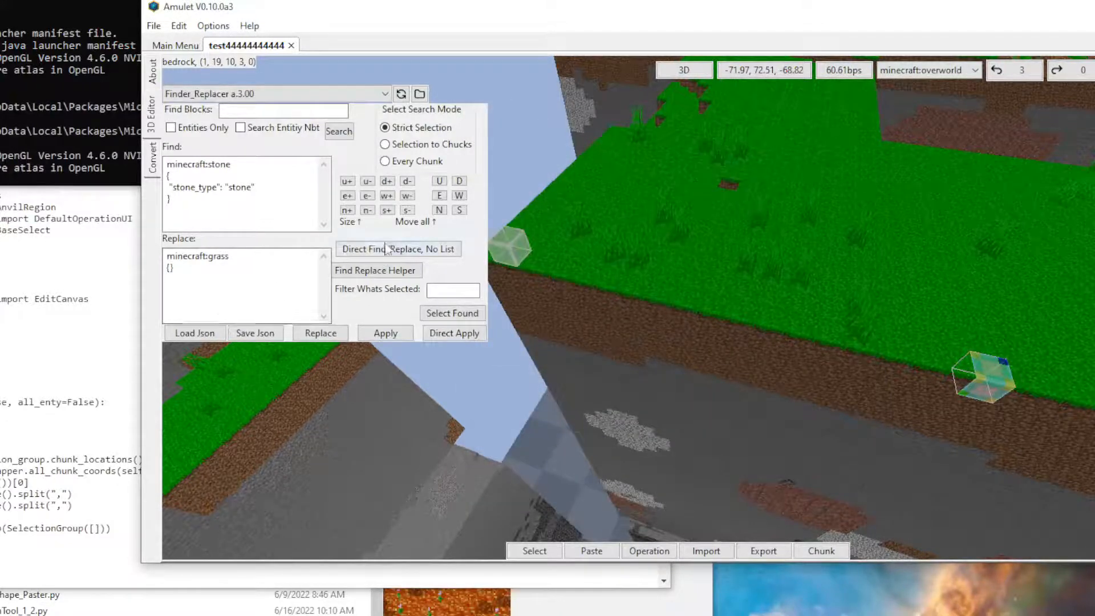
Try the direct find/replace of stone with grass in Strict Selection mode.
click(383, 251)
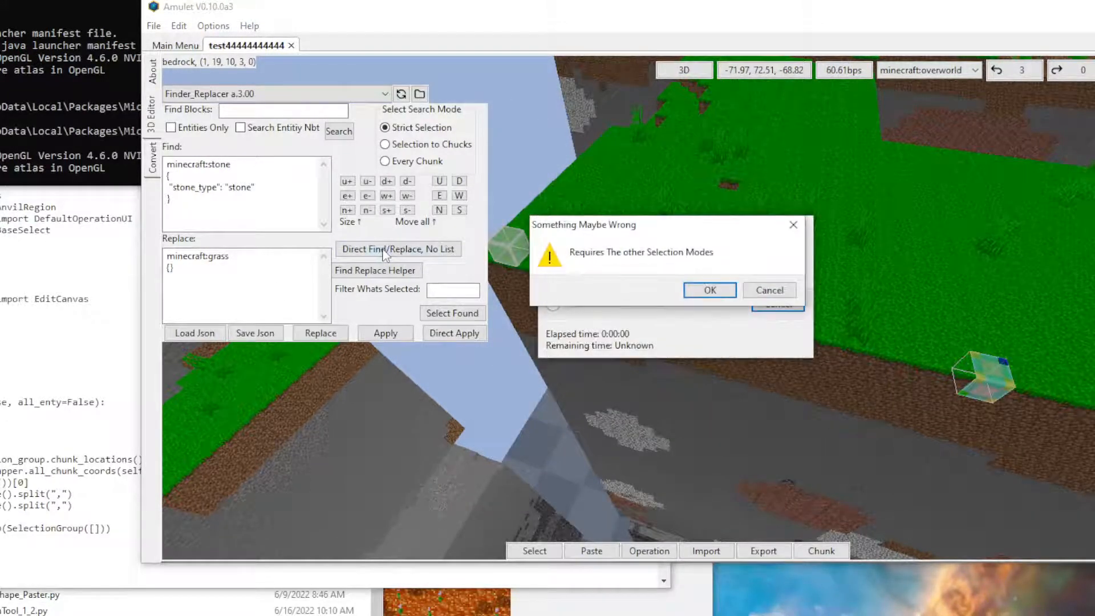
click(710, 290)
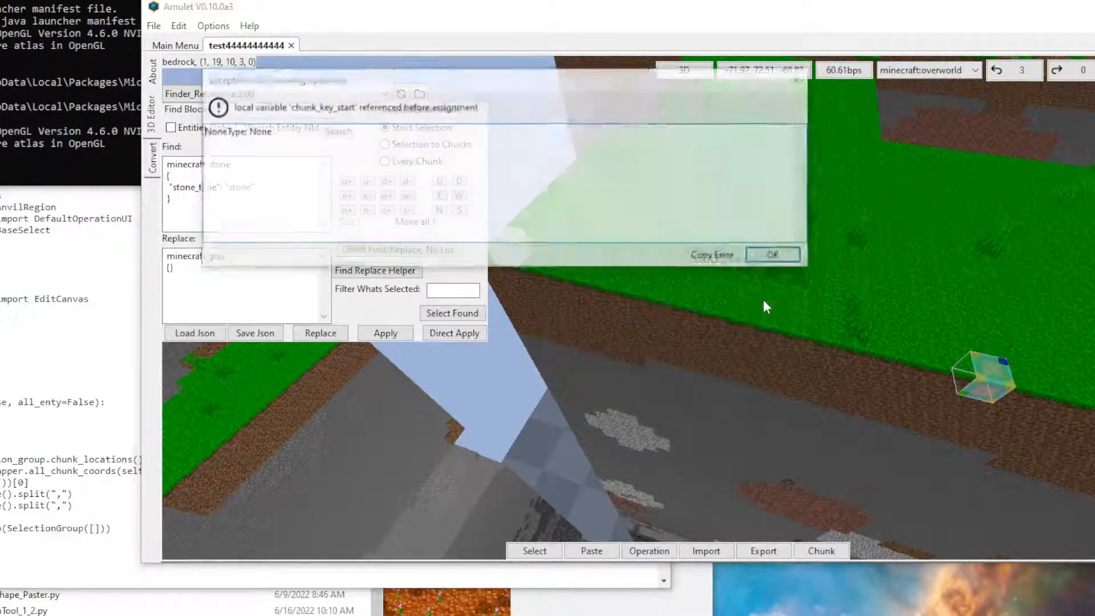
click(772, 254)
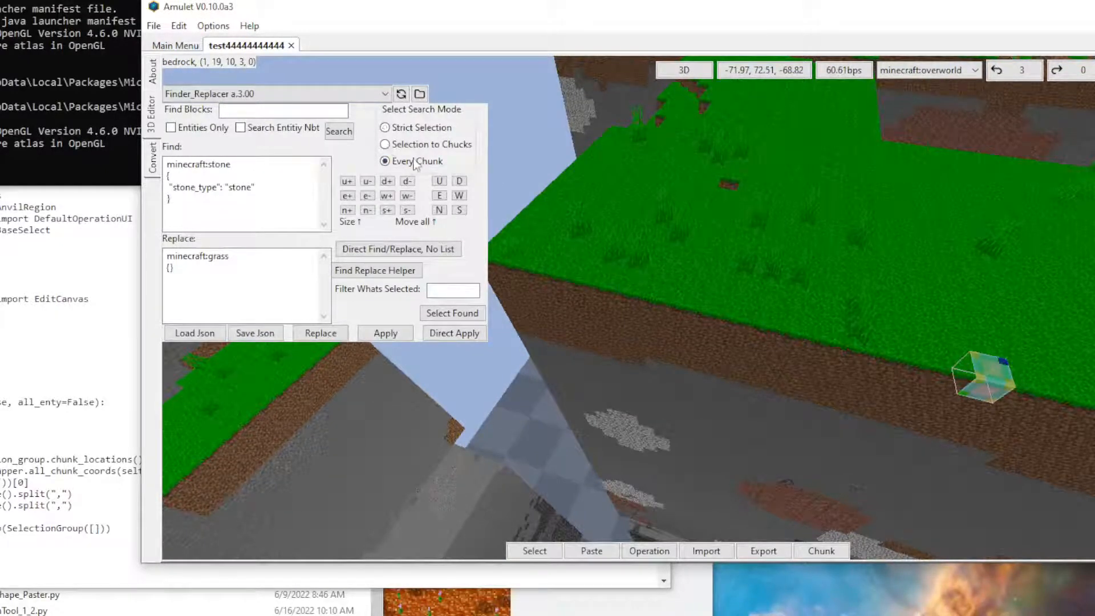
Set the search mode to Every Chunk and directly replace all stone with grass without building a list.
click(377, 249)
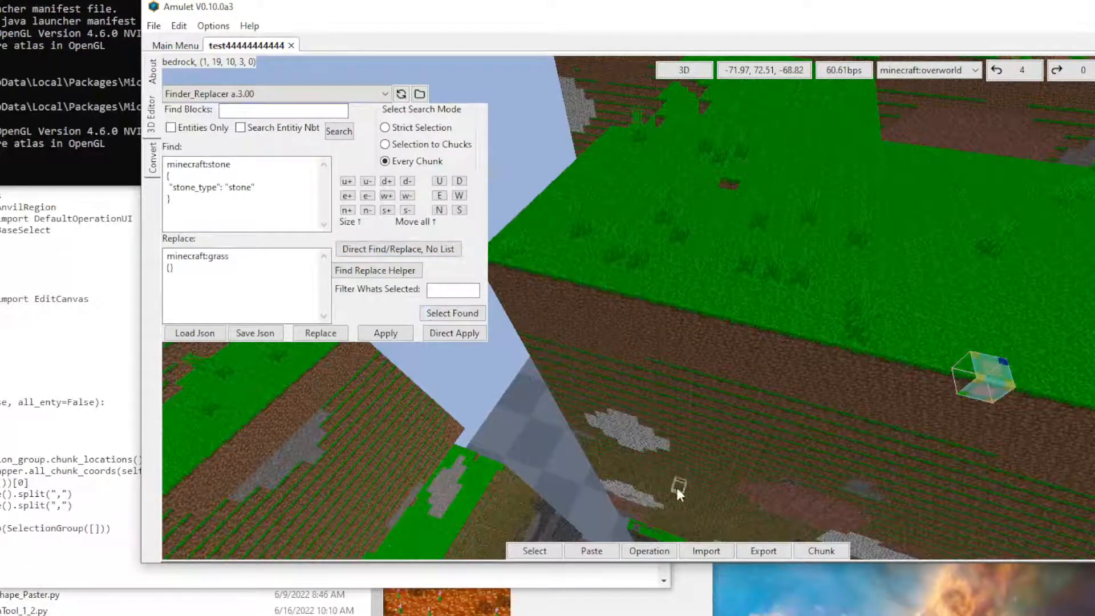
Fly below, through and above the chunks to examine where stone was replaced with grass.
right_drag(676, 488, 726, 537)
key(shift)
key(shift)
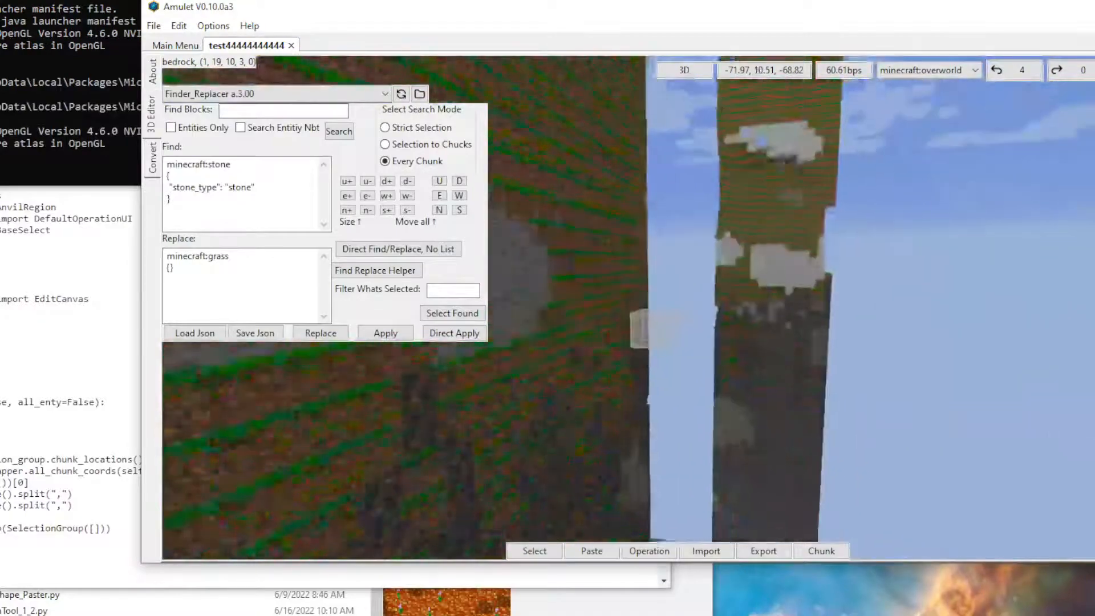
key(w)
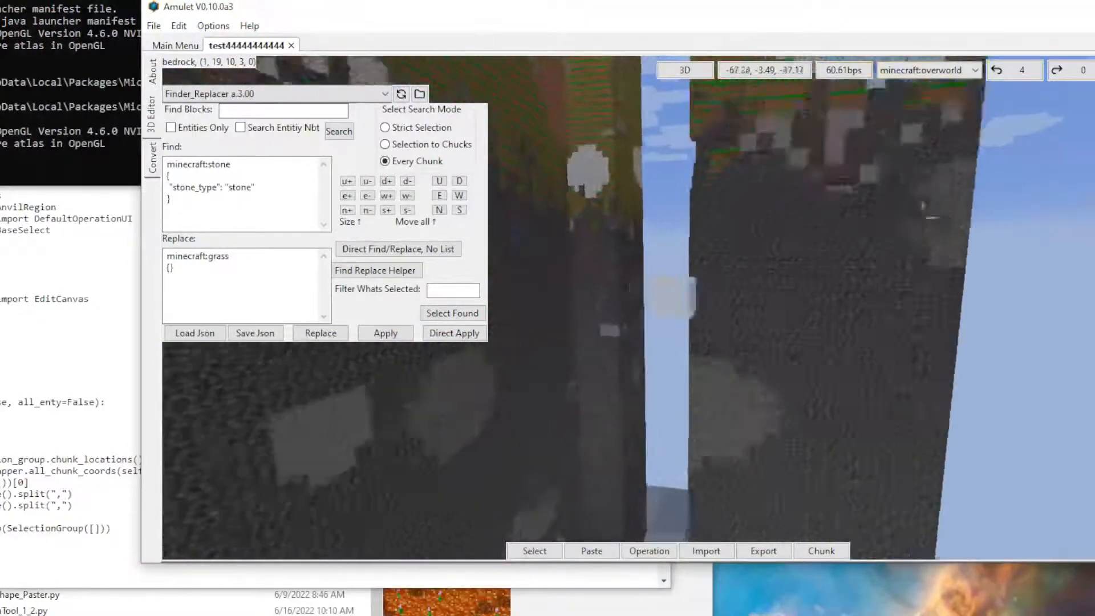
key(w)
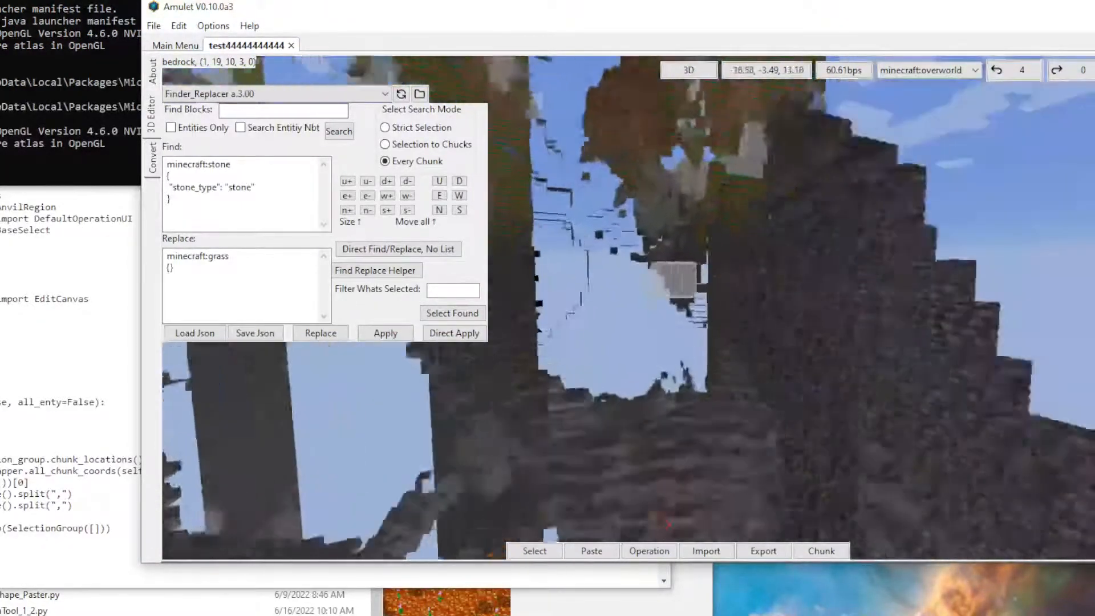
key(shift)
key(space)
key(w)
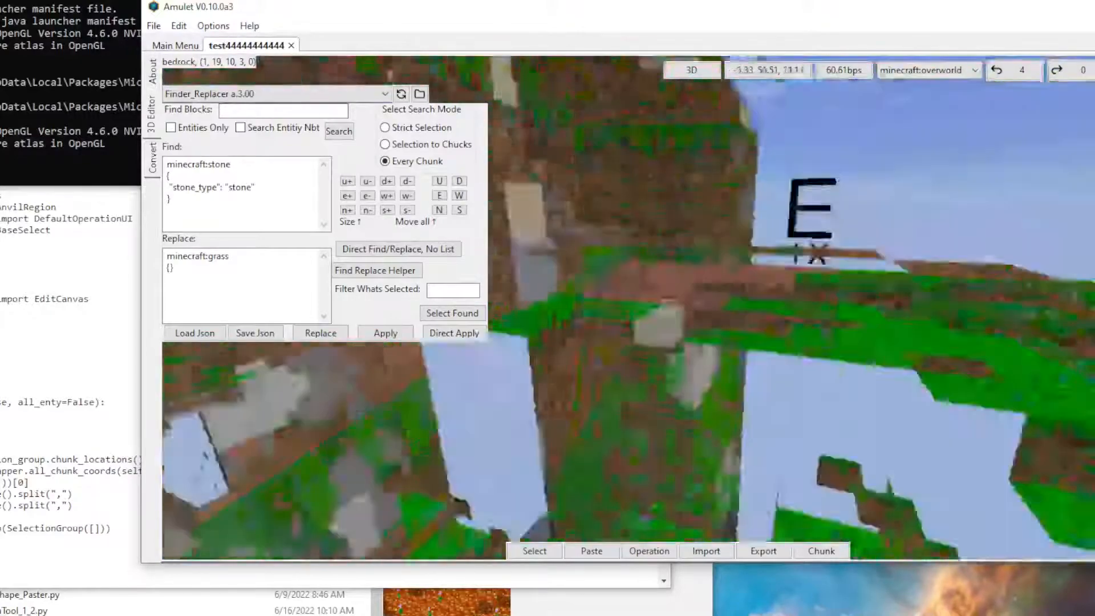
key(space)
key(w)
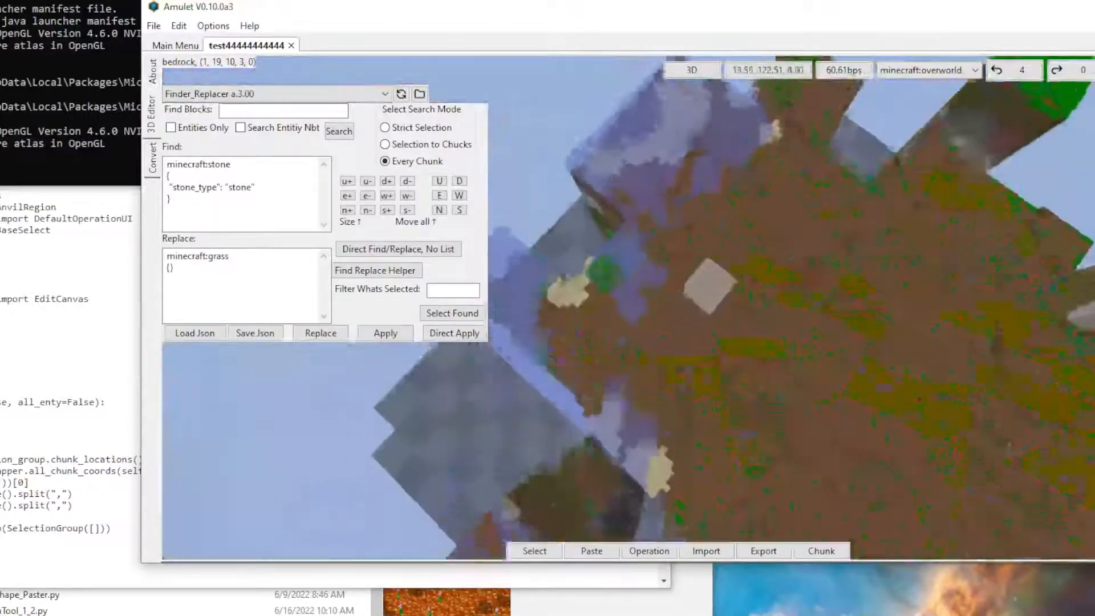
key(shift)
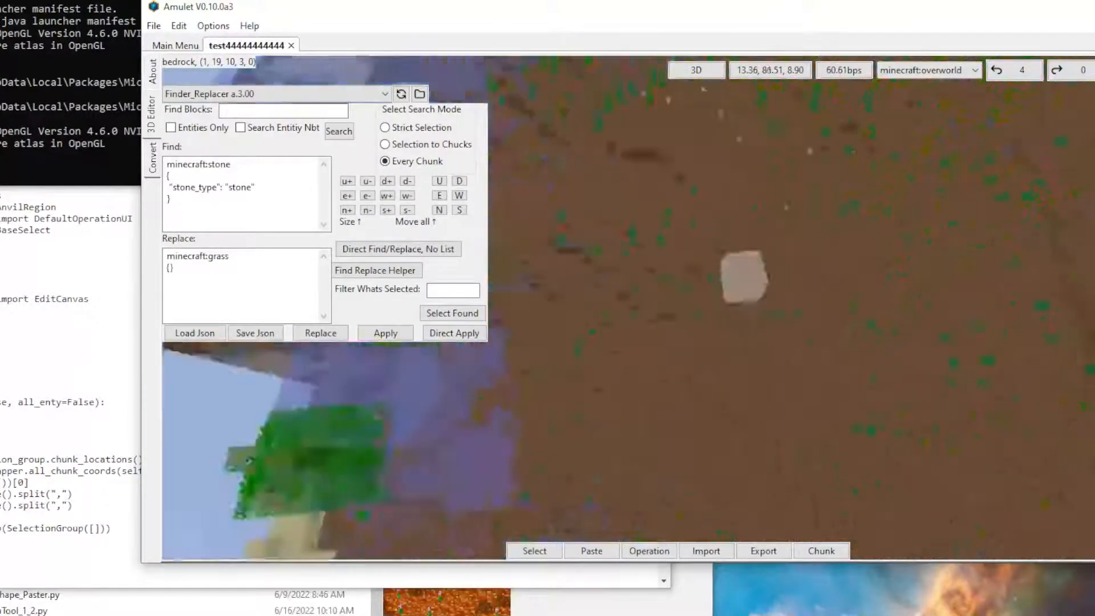
key(space)
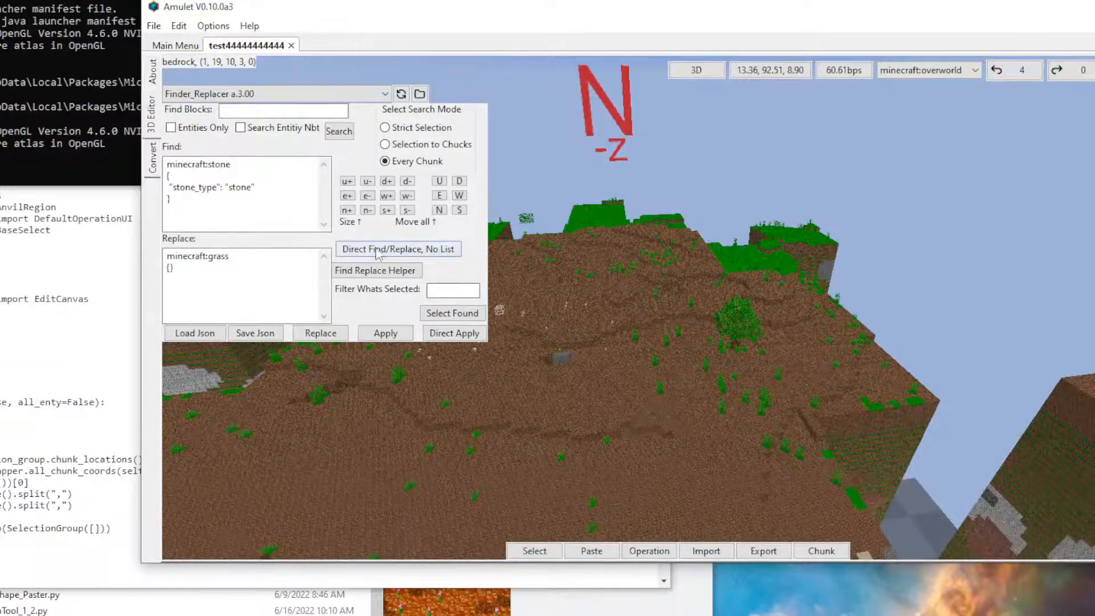
Sample water as the Find entry and normal dirt as the Replace entry, and directly replace it in every chunk.
right_drag(663, 308, 653, 416)
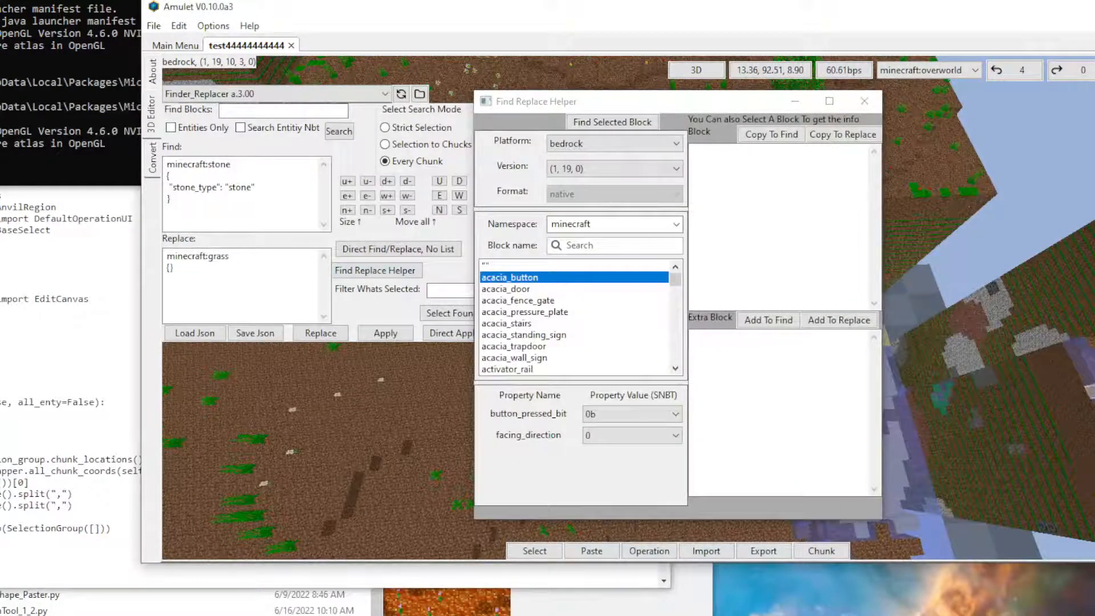
click(1092, 393)
click(751, 136)
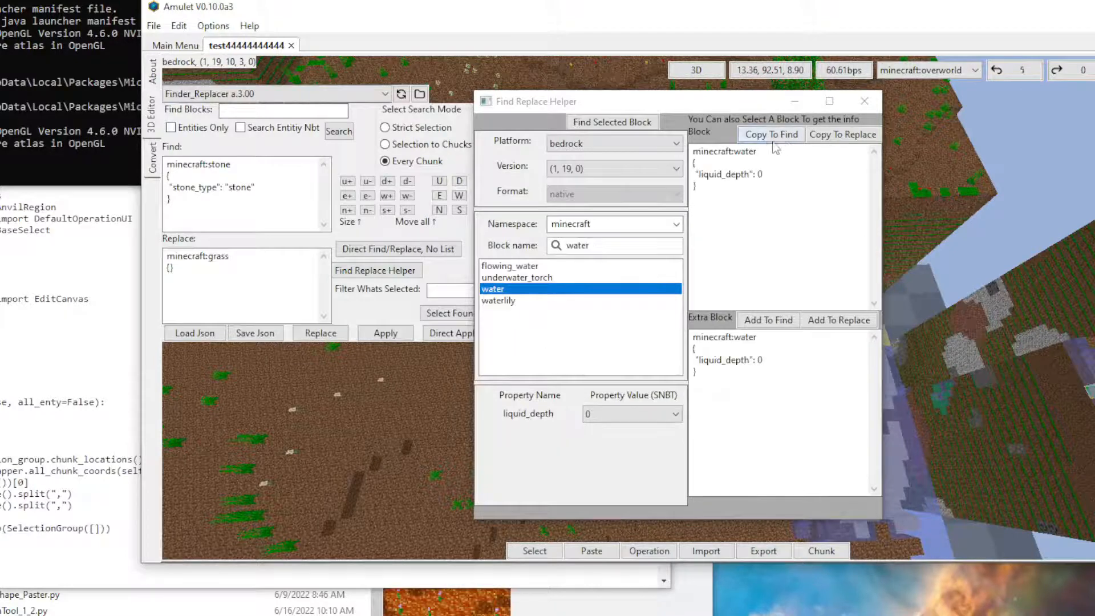
click(789, 140)
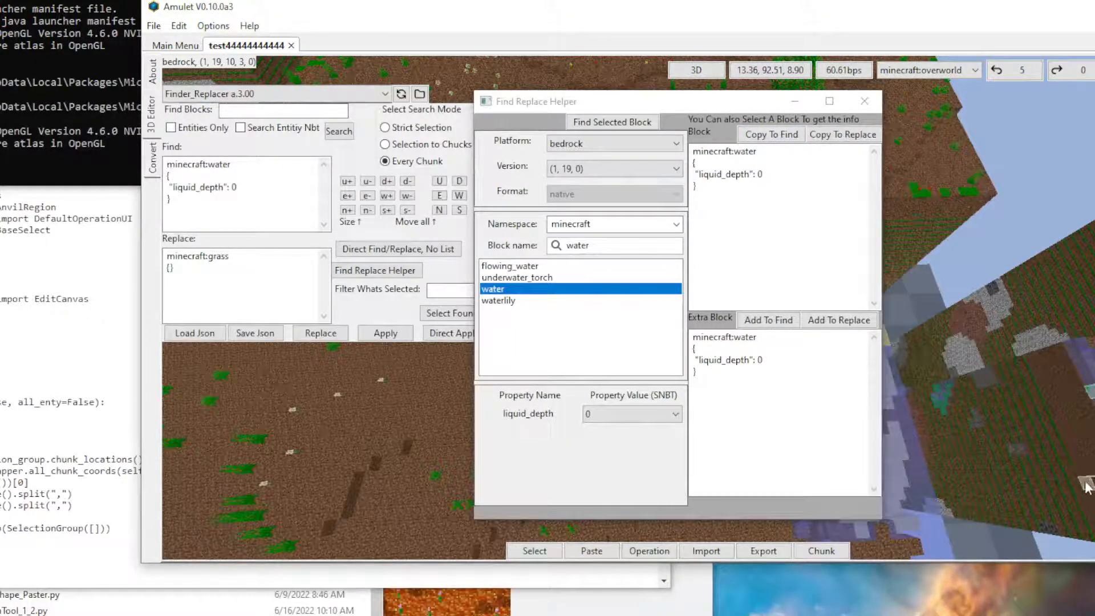
click(1092, 455)
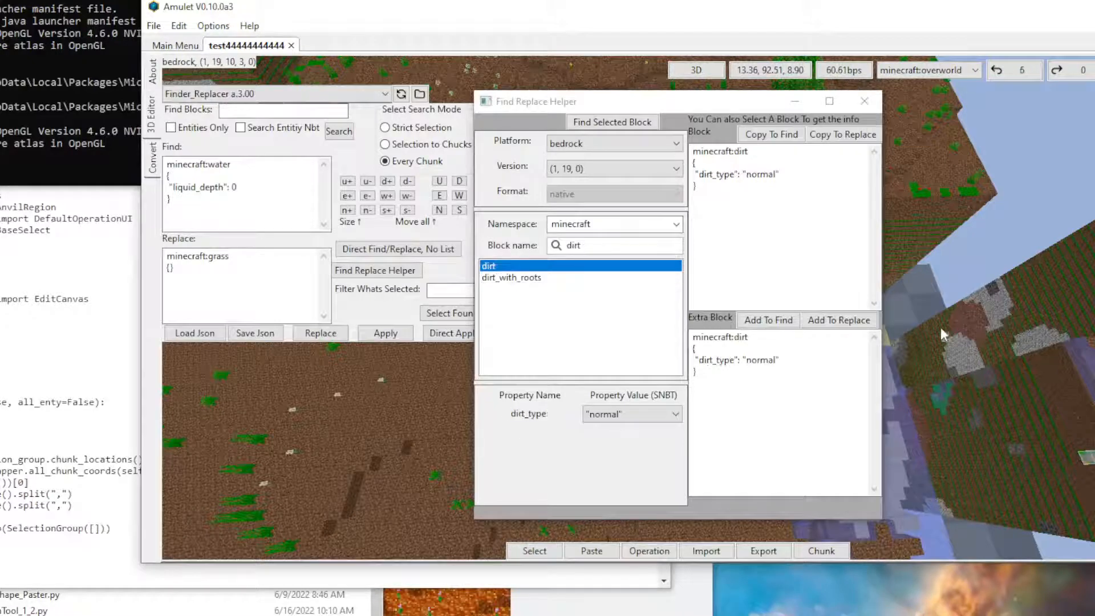
click(857, 137)
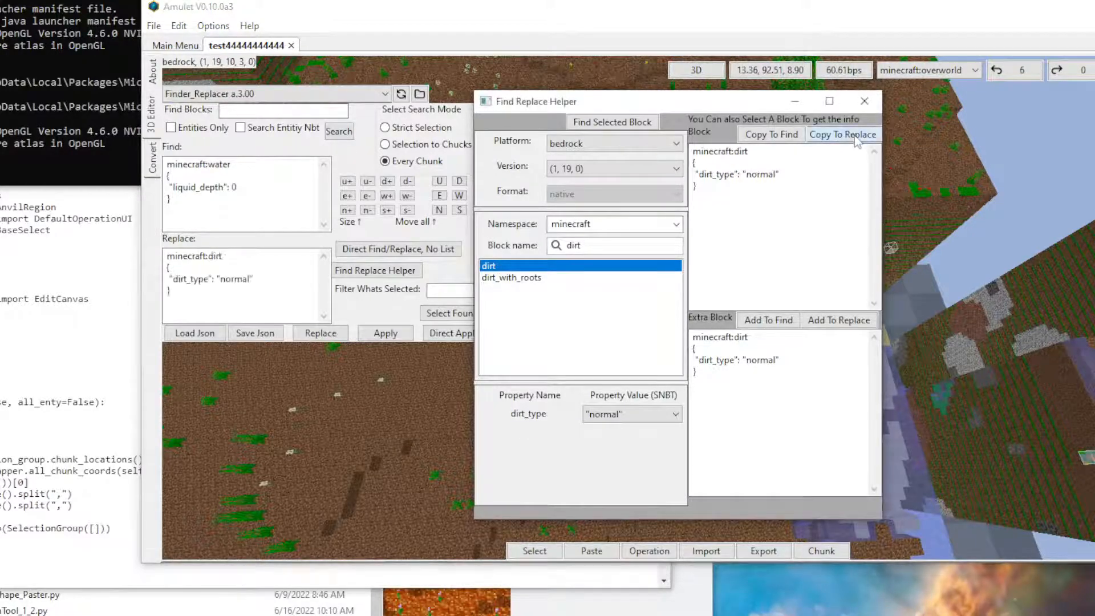
click(864, 101)
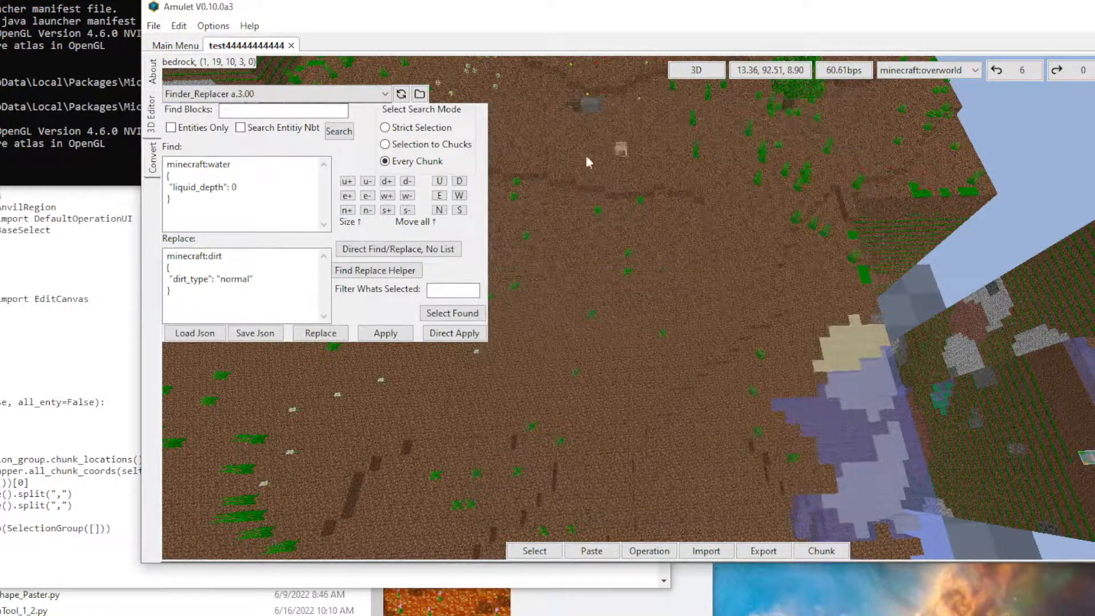
click(454, 249)
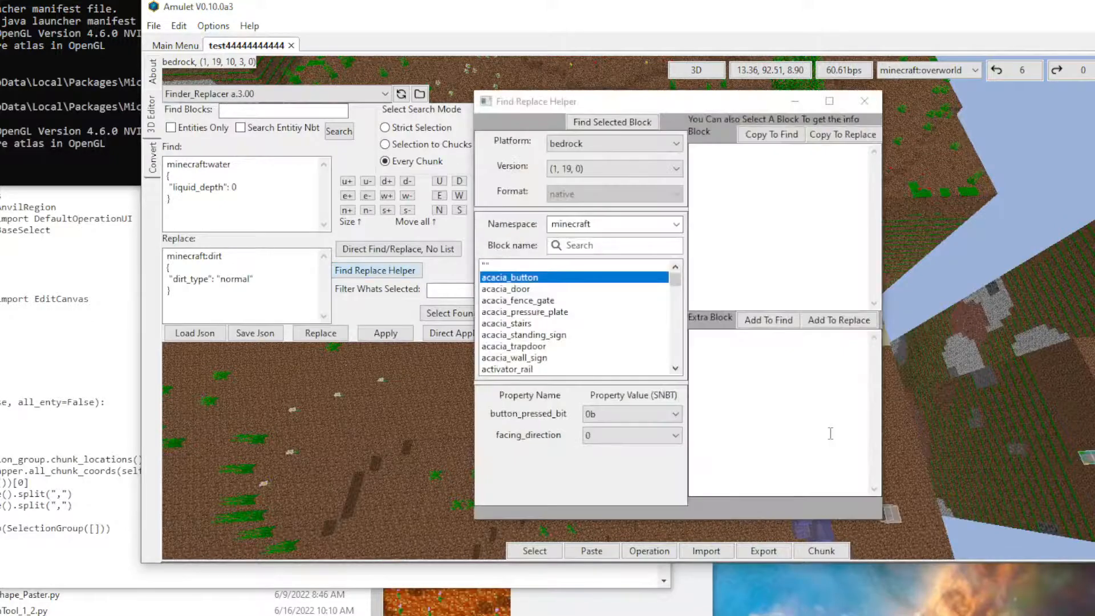
Set Find to normal dirt and Replace to flowing_water with liquid_depth 0, and directly replace it in every chunk.
click(924, 495)
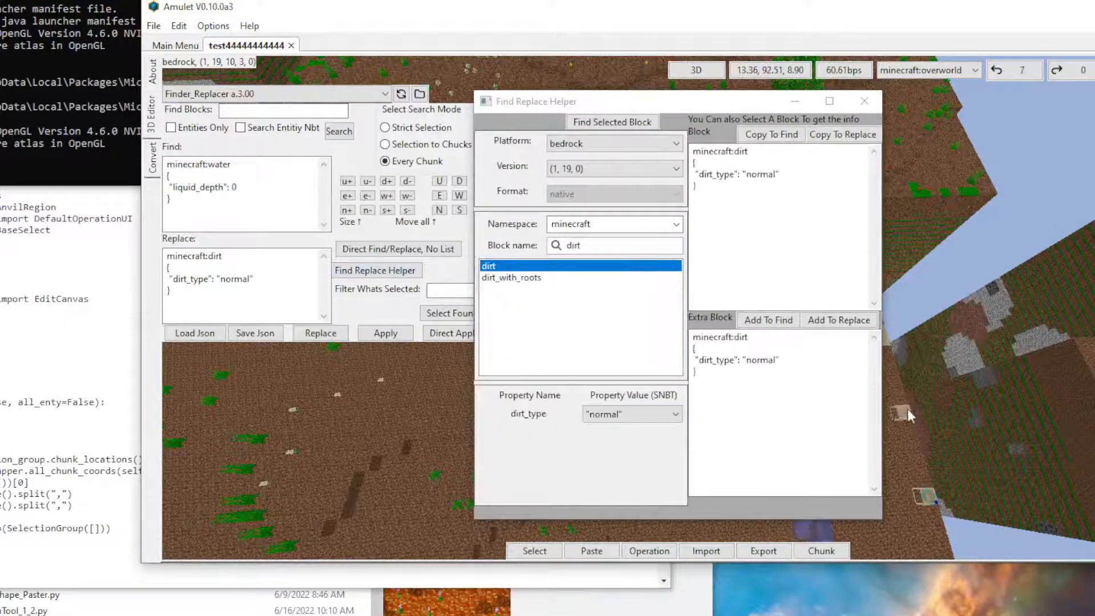
click(770, 134)
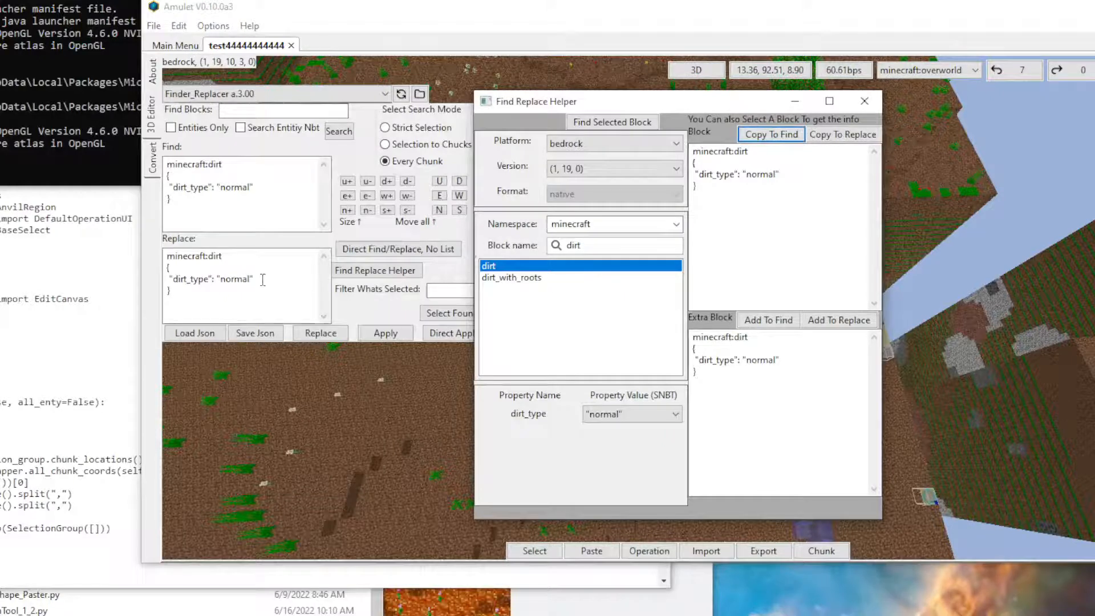
click(616, 244)
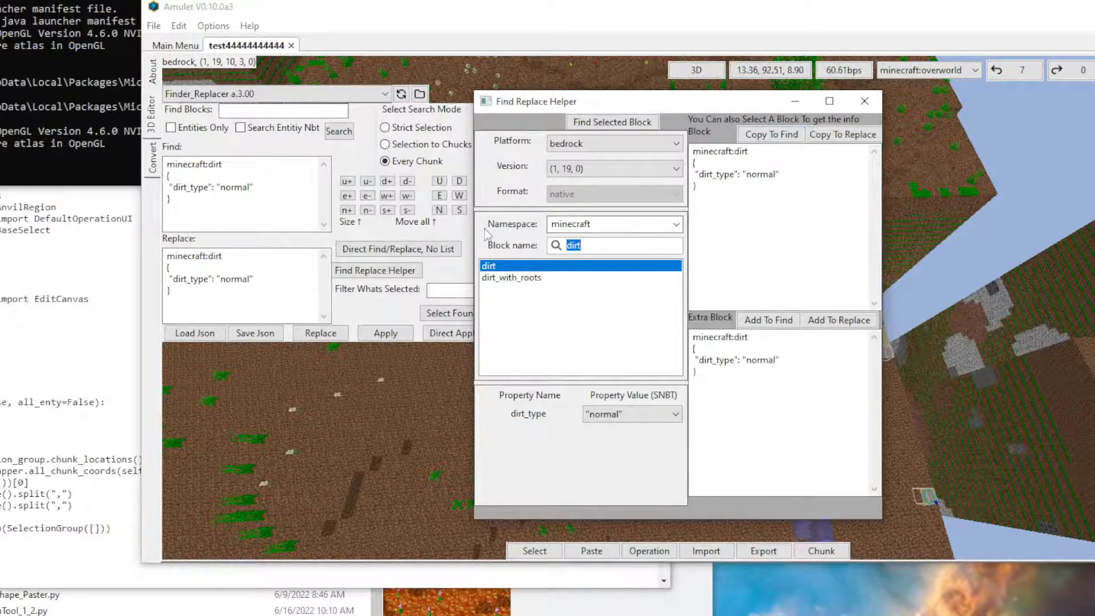
text(watet)
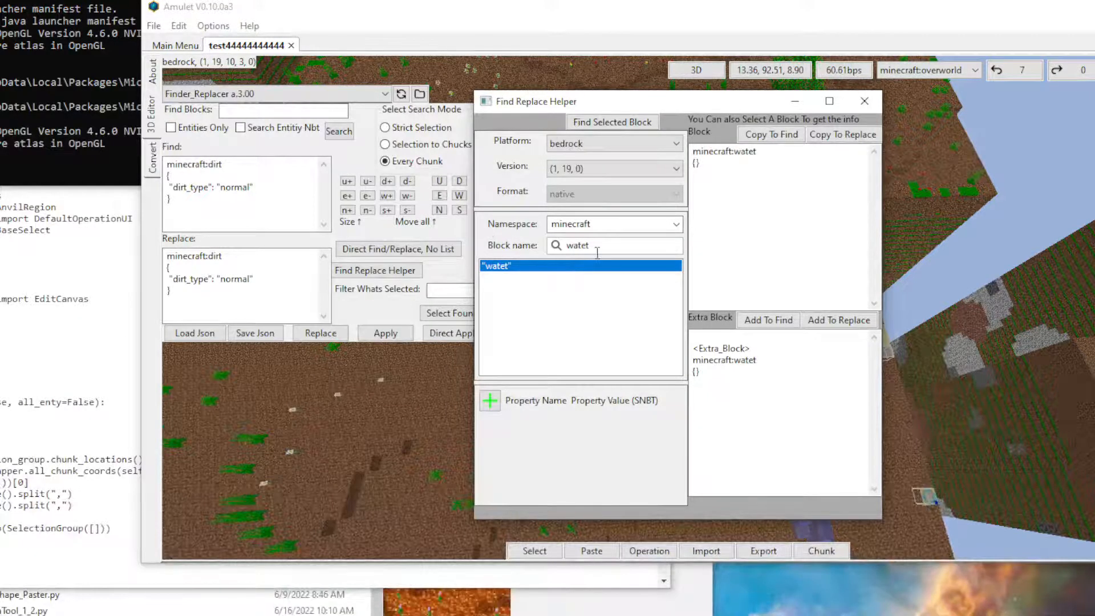
key(BackSpace)
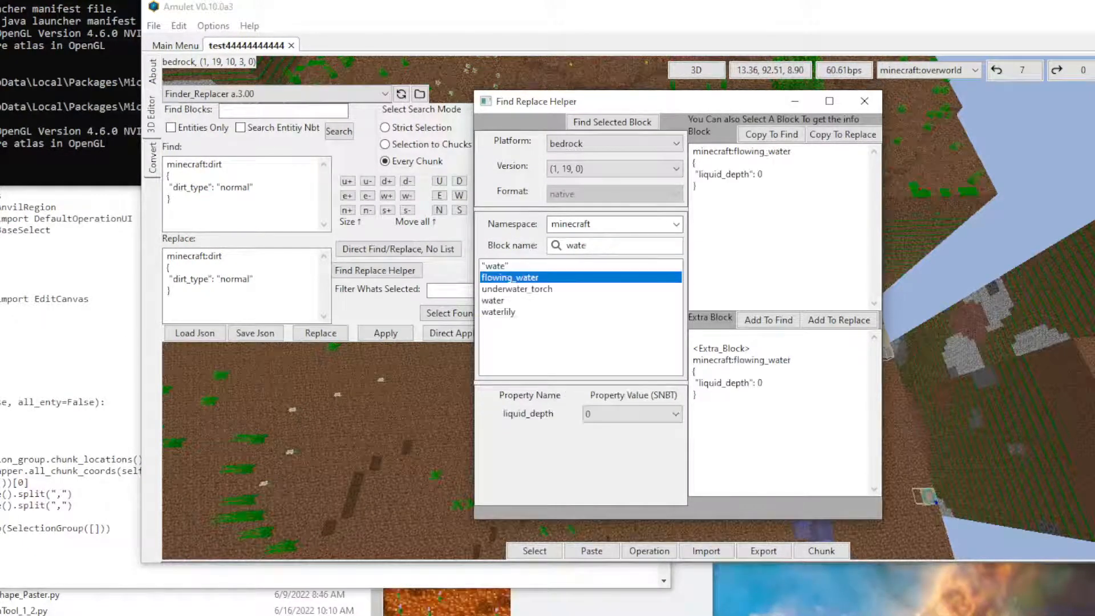
click(842, 134)
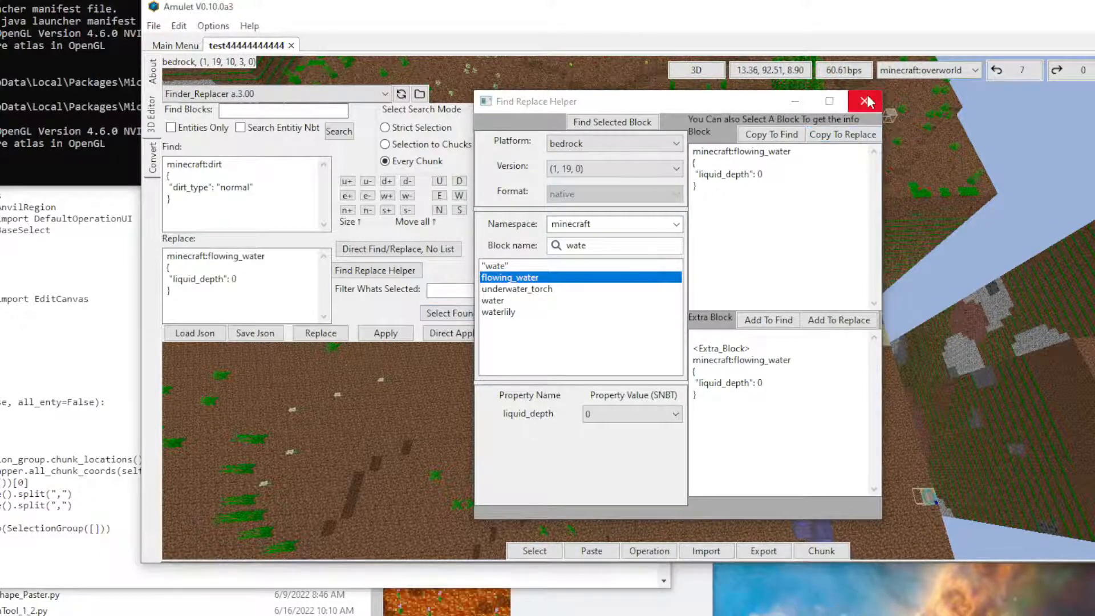
click(865, 101)
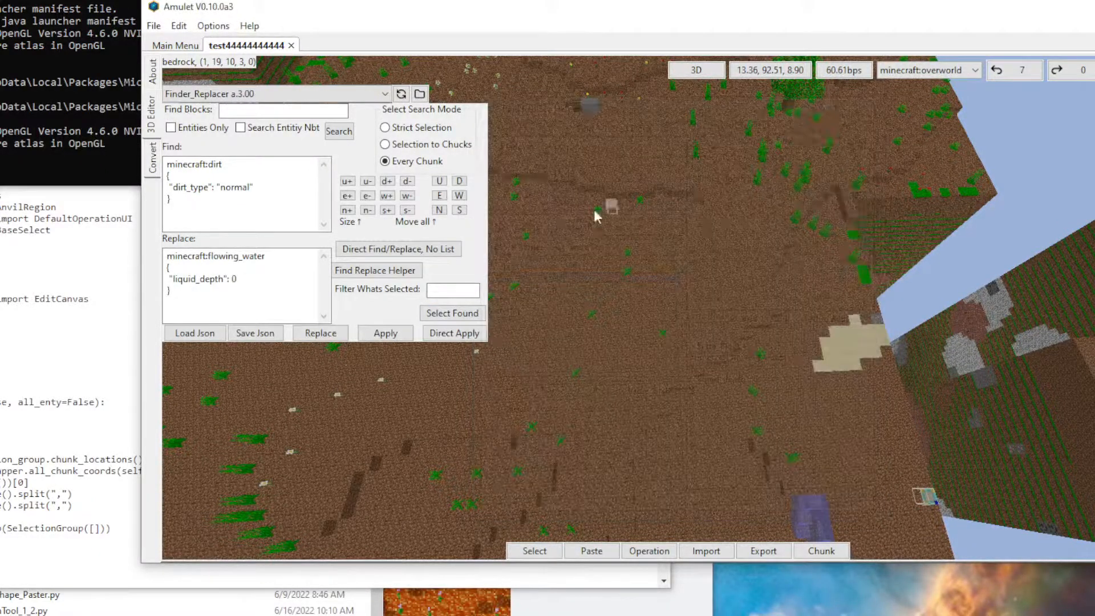
click(369, 251)
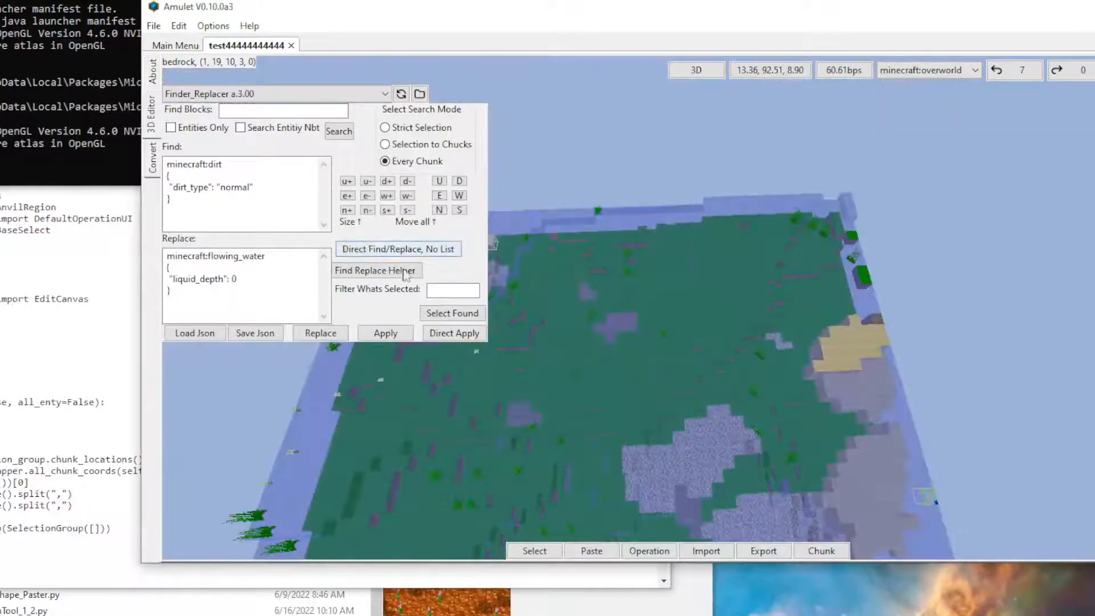
Look around and descend to the surface to examine the terrain where dirt was replaced with flowing water.
right_click(578, 345)
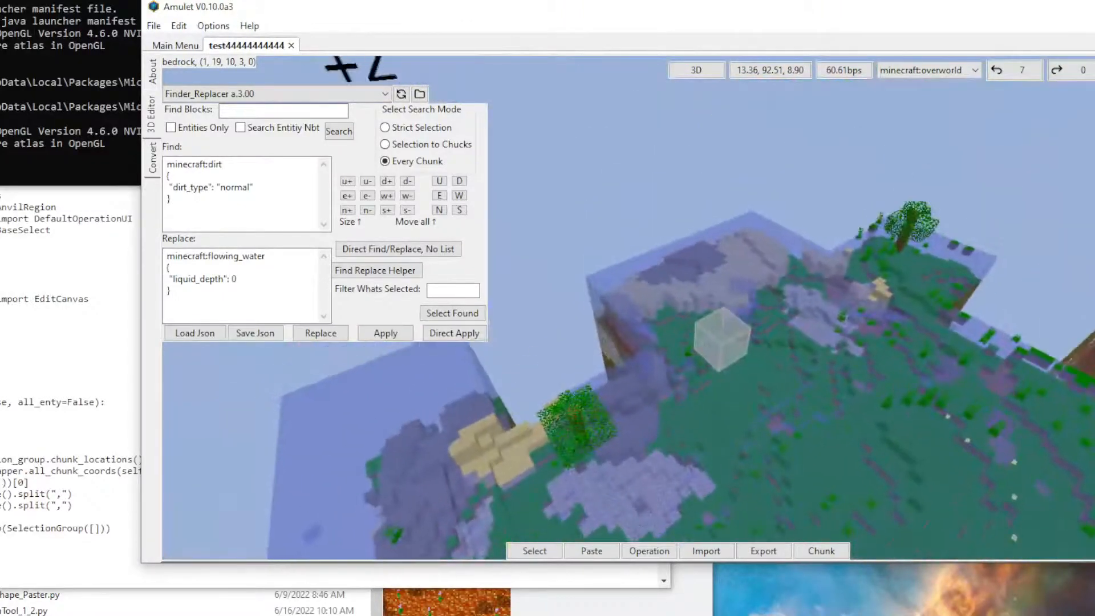
right_click(592, 319)
key(shift)
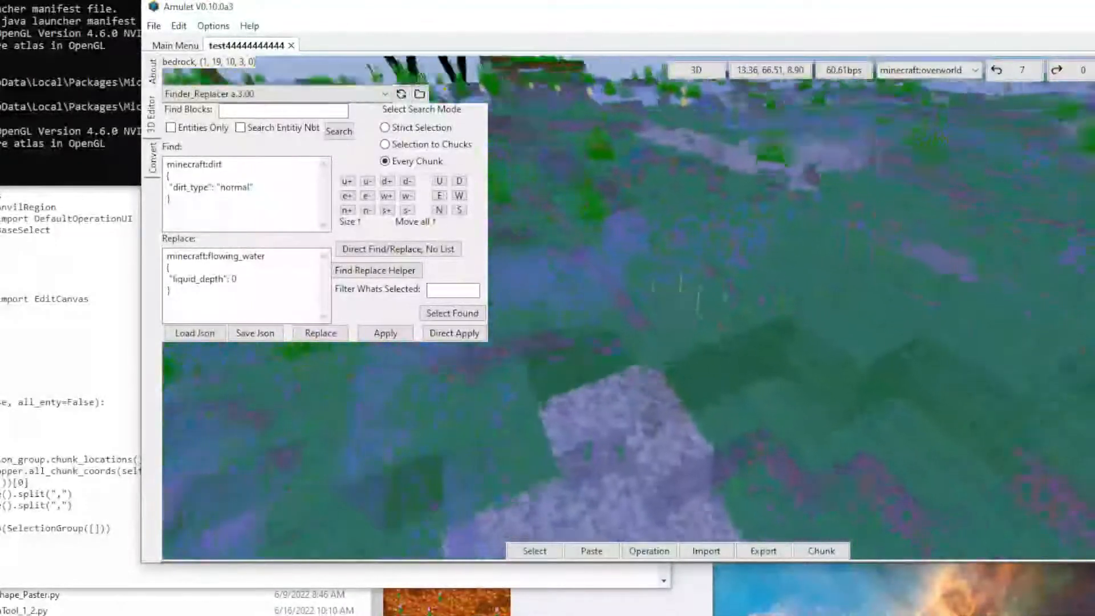
right_click(684, 320)
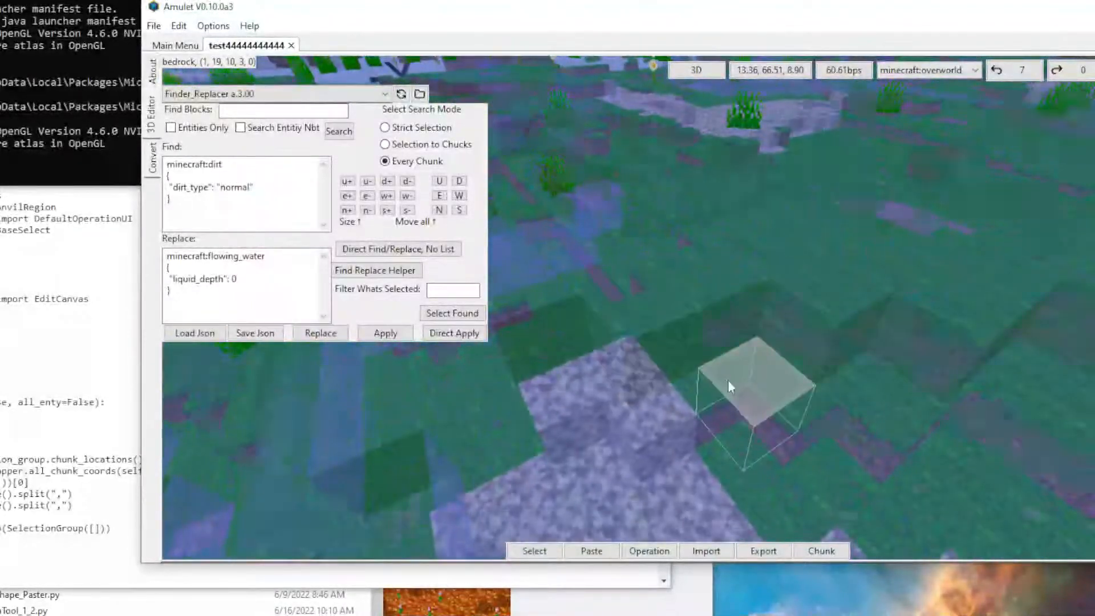
Fly repeatedly below and above the surface to examine the underground and the terrain where dirt was replaced with flowing water.
key(shift)
key(shift)
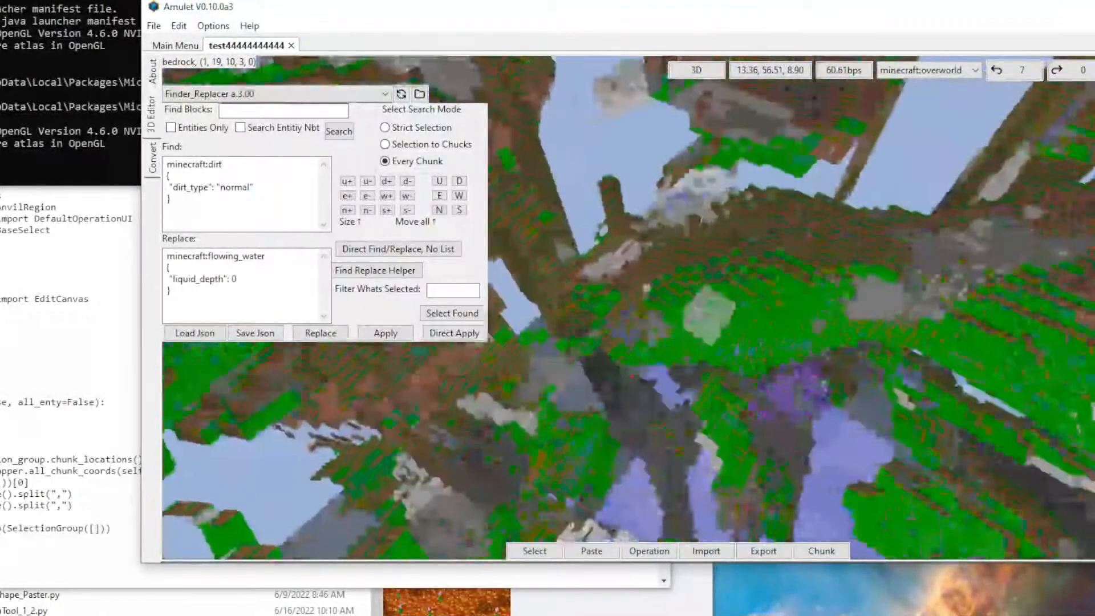
key(space)
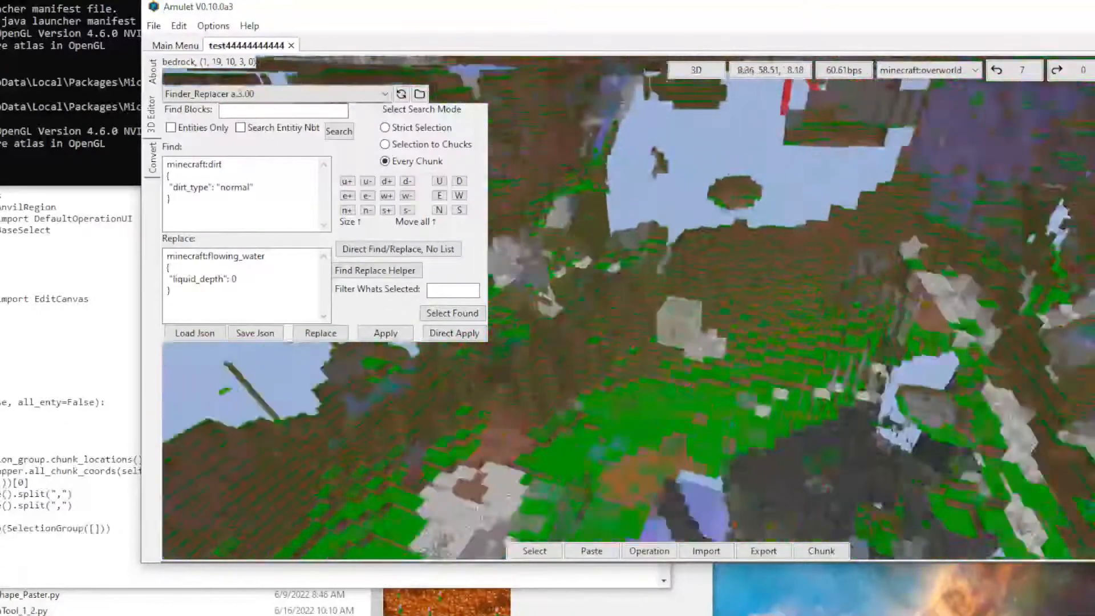
key(space)
key(w)
key(w)
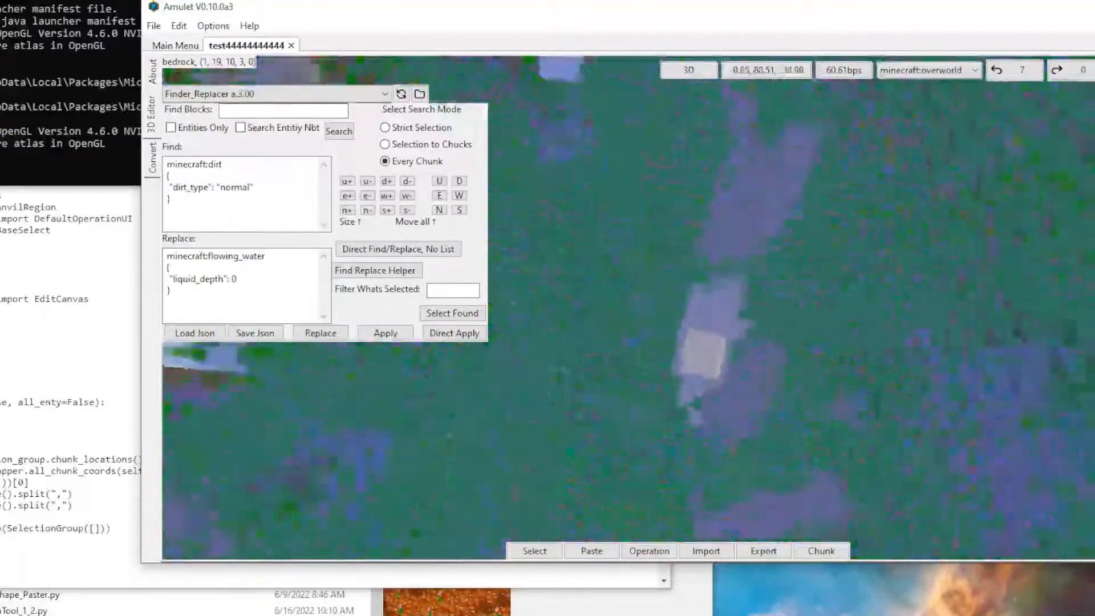
key(shift)
key(w)
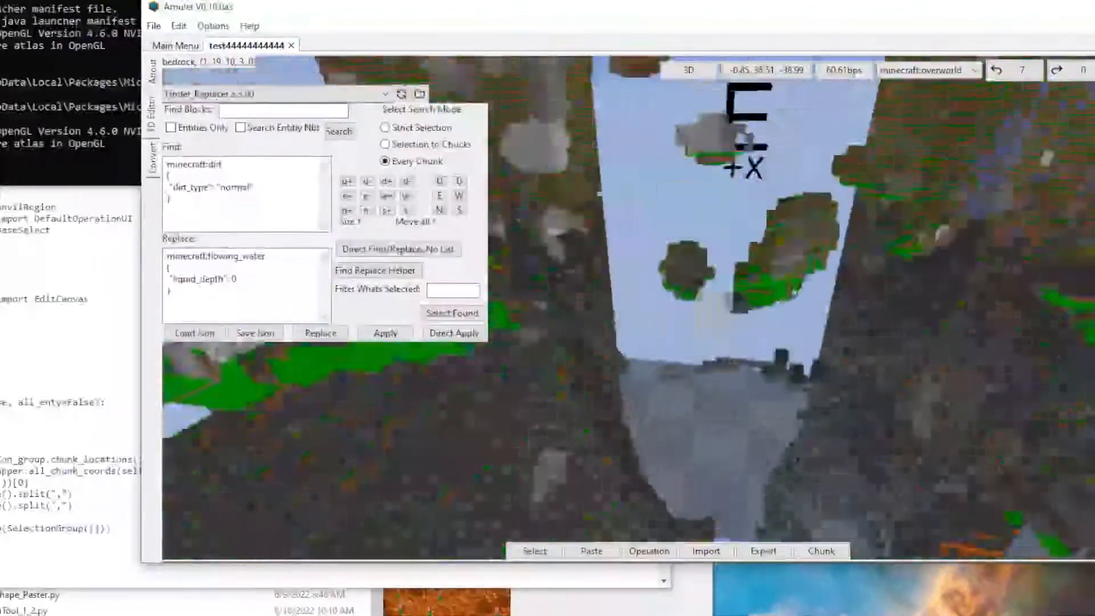
key(space)
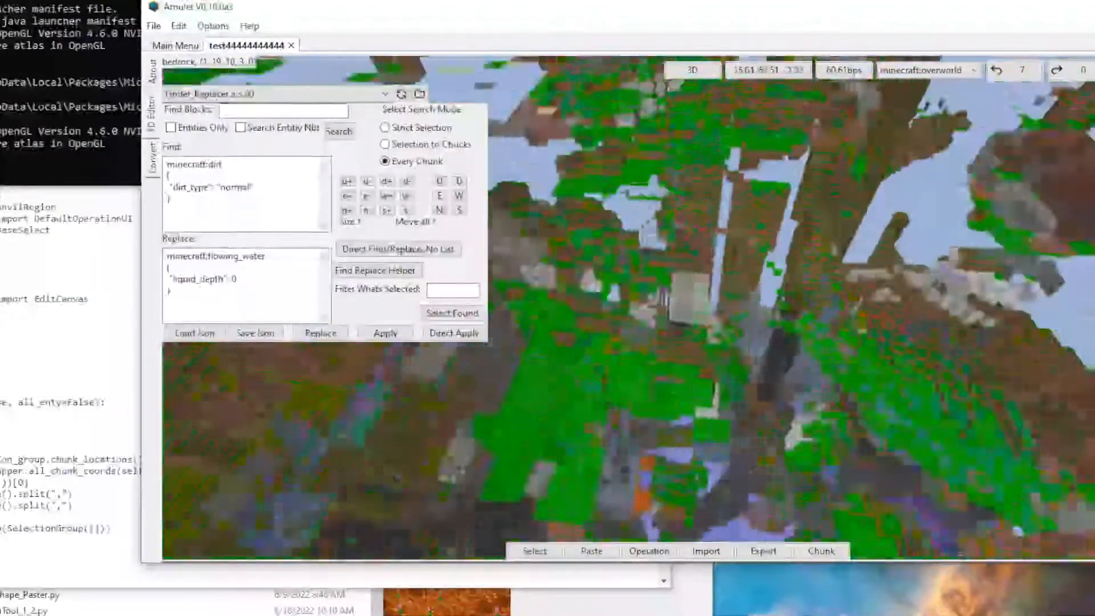
key(w)
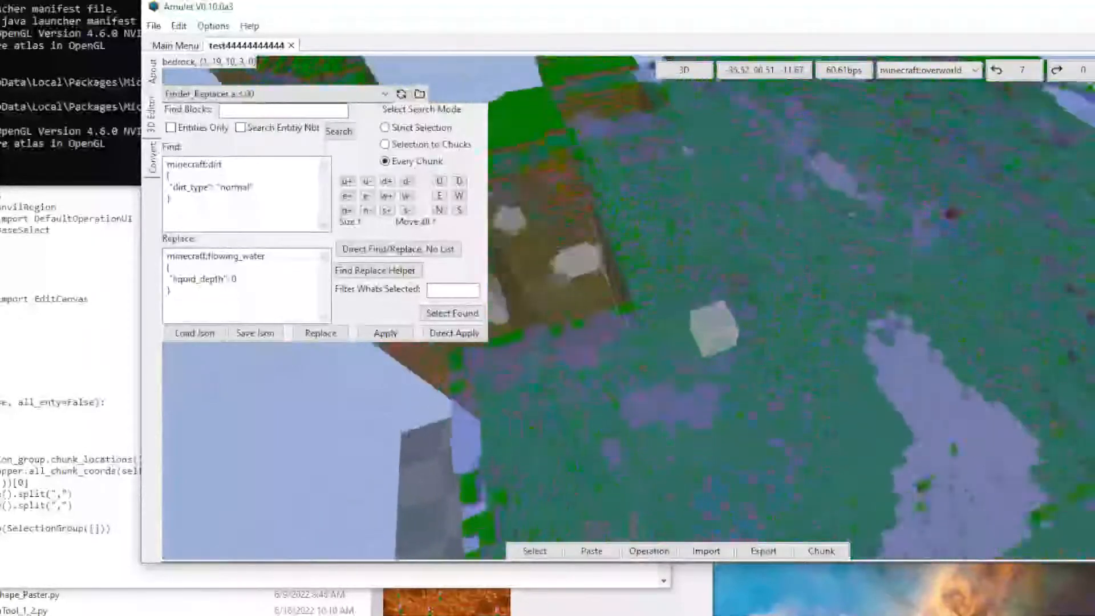
key(shift)
key(w)
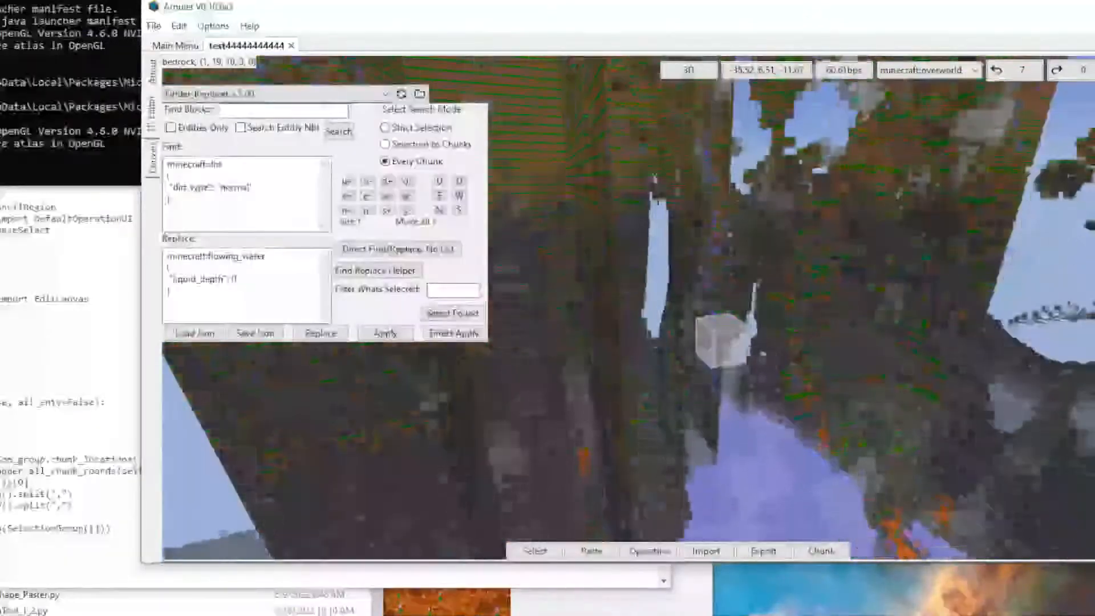
key(s)
key(w)
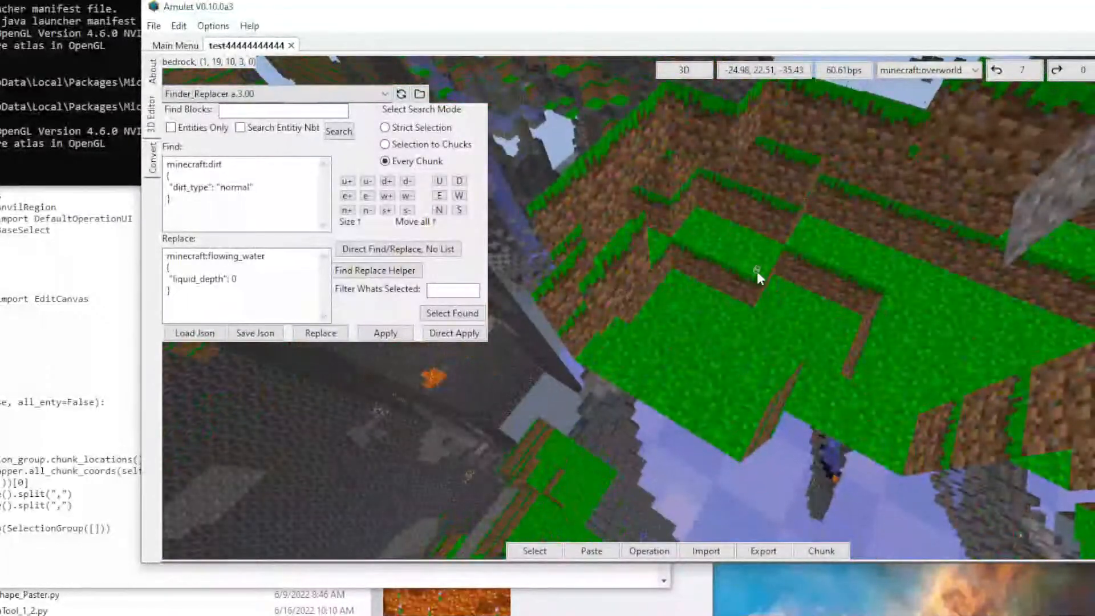
Rise high above the world and look around at the flooded area and the surrounding grass-topped chunks.
right_click(775, 295)
key(space)
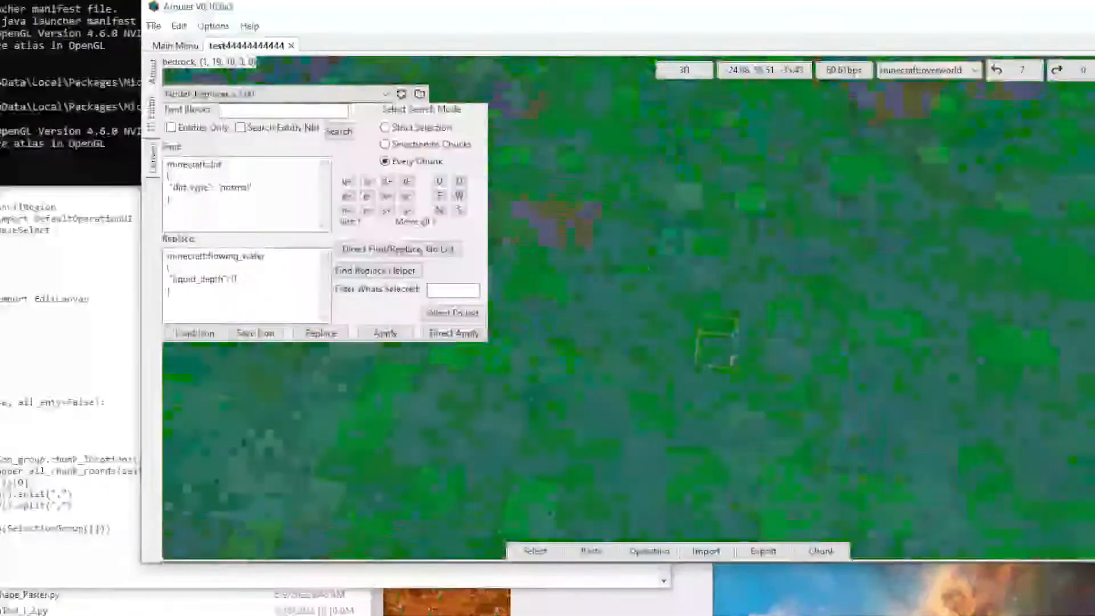
right_click(678, 313)
key(space)
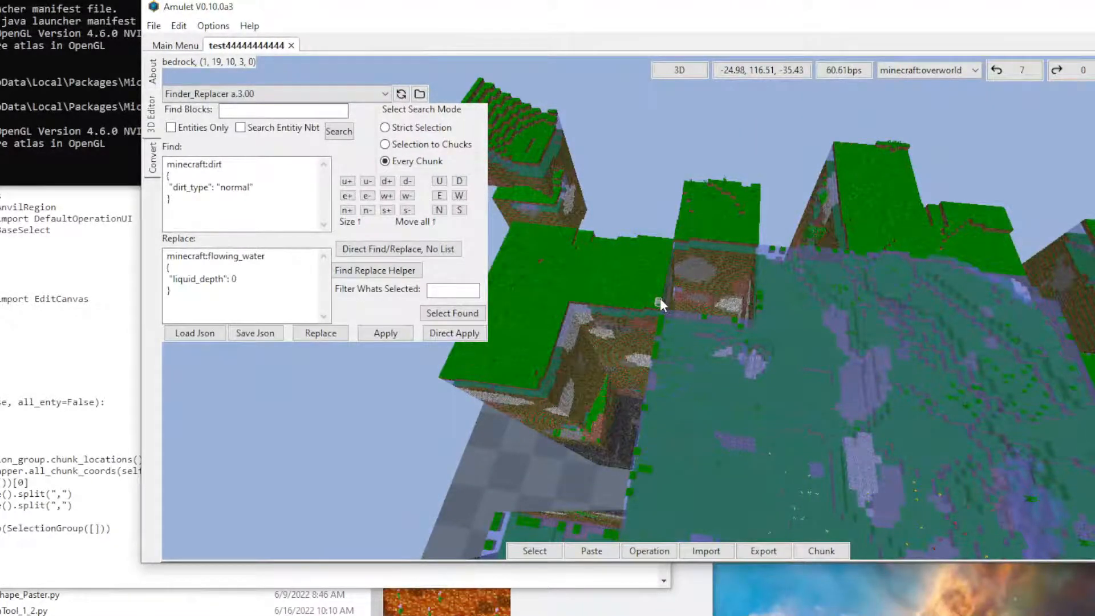
right_click(875, 436)
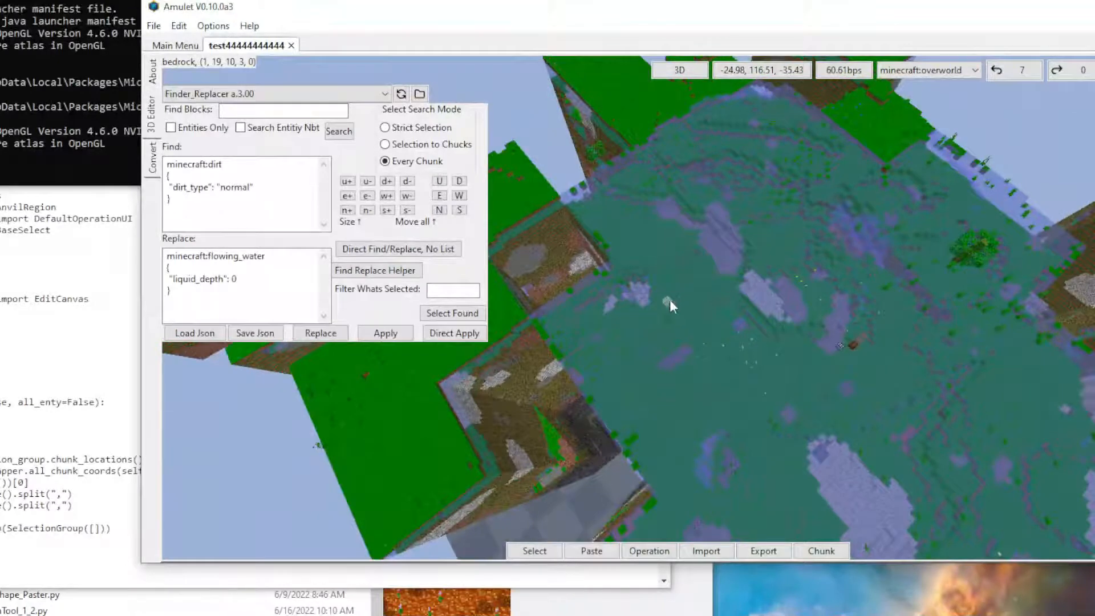
right_click(614, 318)
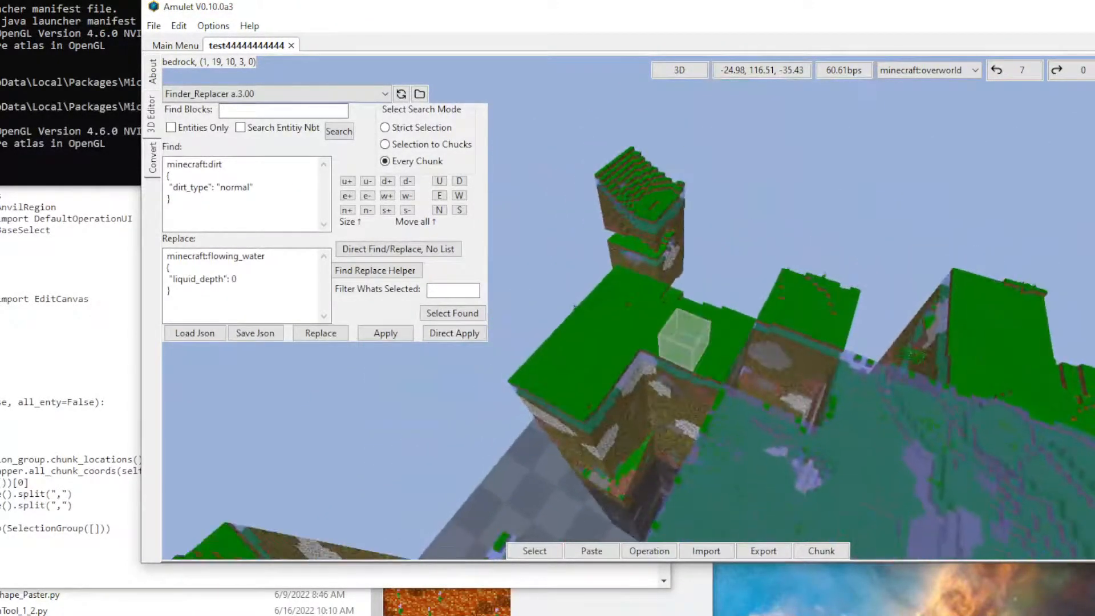
right_click(679, 308)
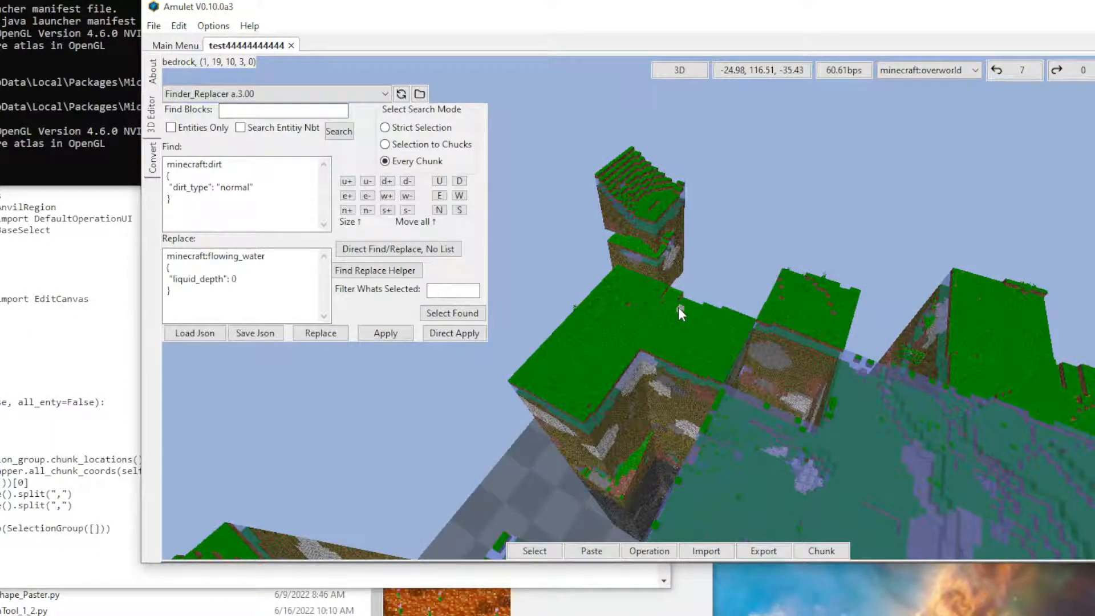
right_click(840, 343)
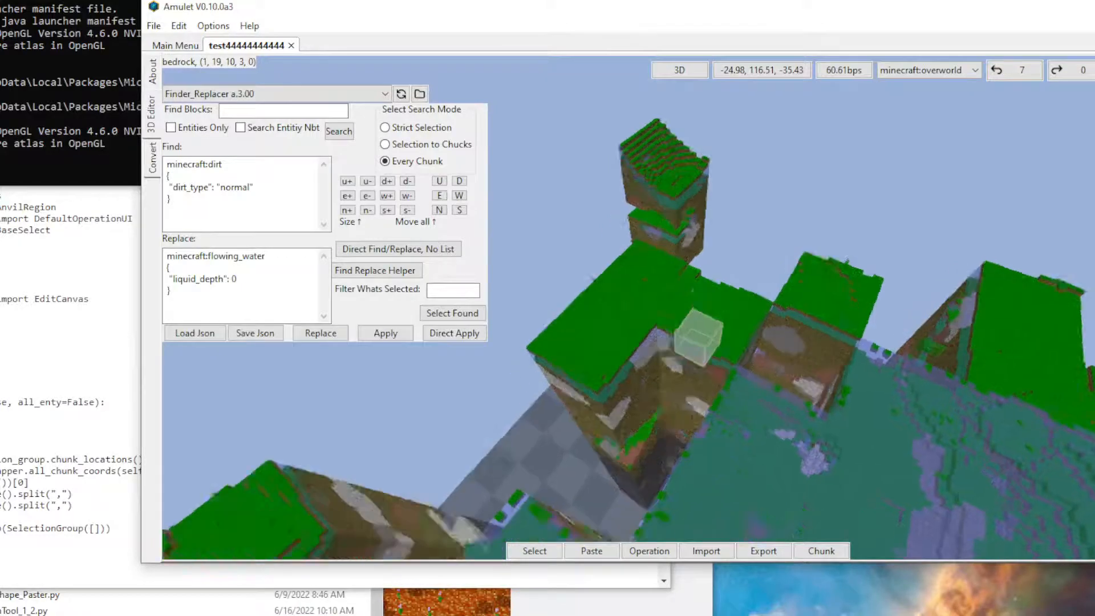
right_click(678, 308)
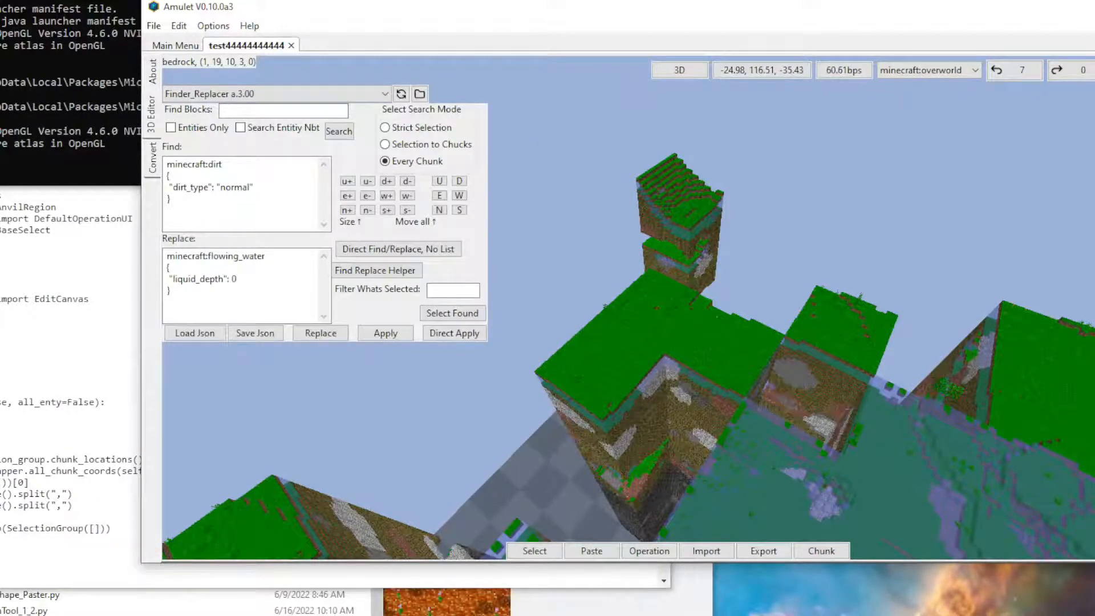
Switch the operation to Finder_Replacer v.1.11 and search the strict selection for DIRT.
click(310, 93)
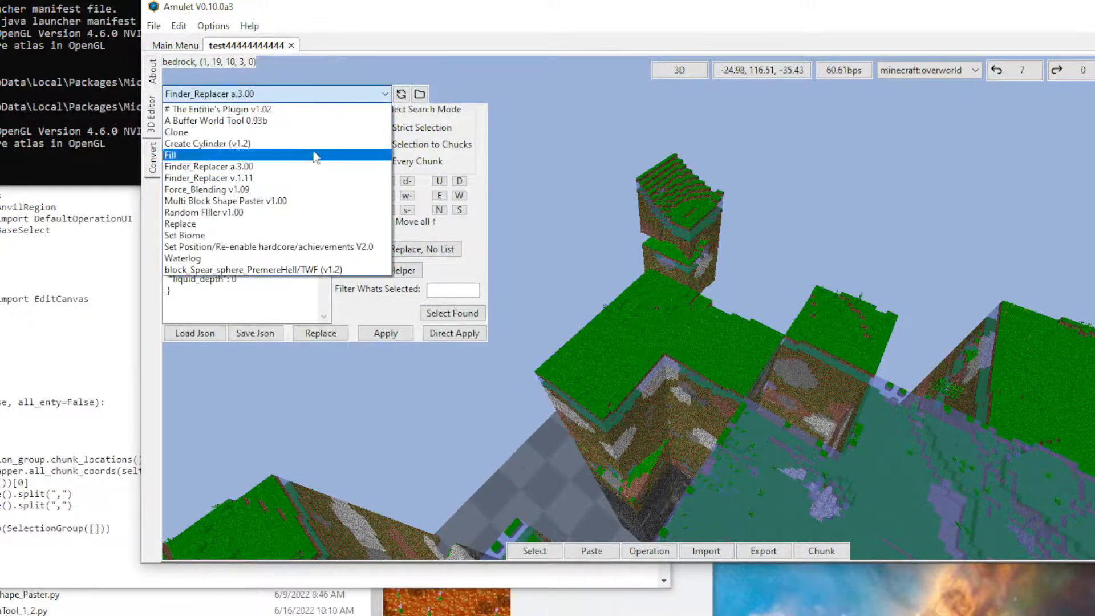
click(322, 178)
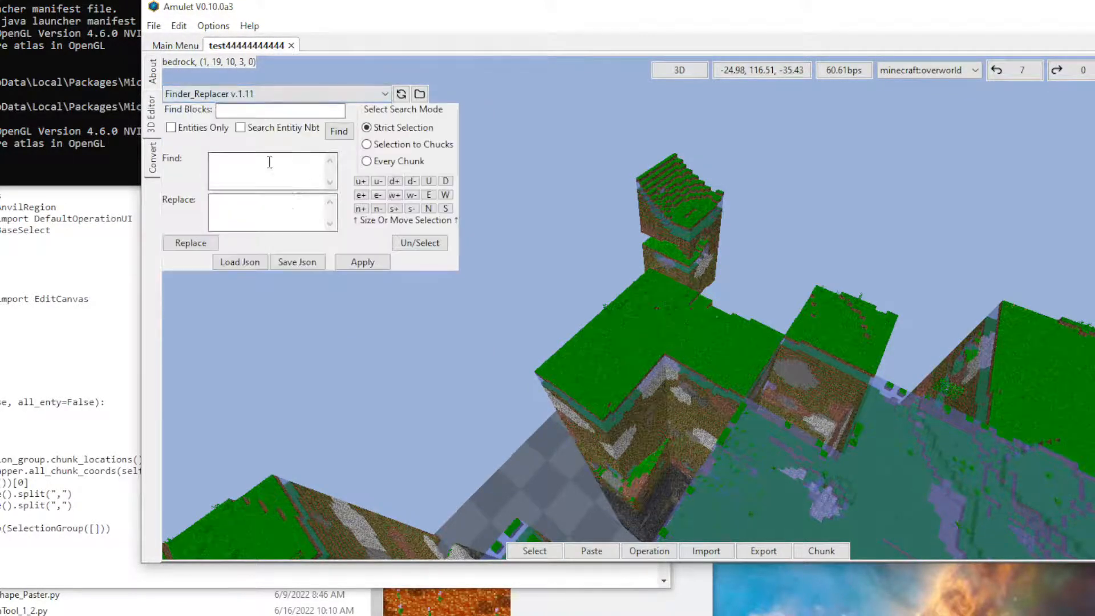
click(273, 110)
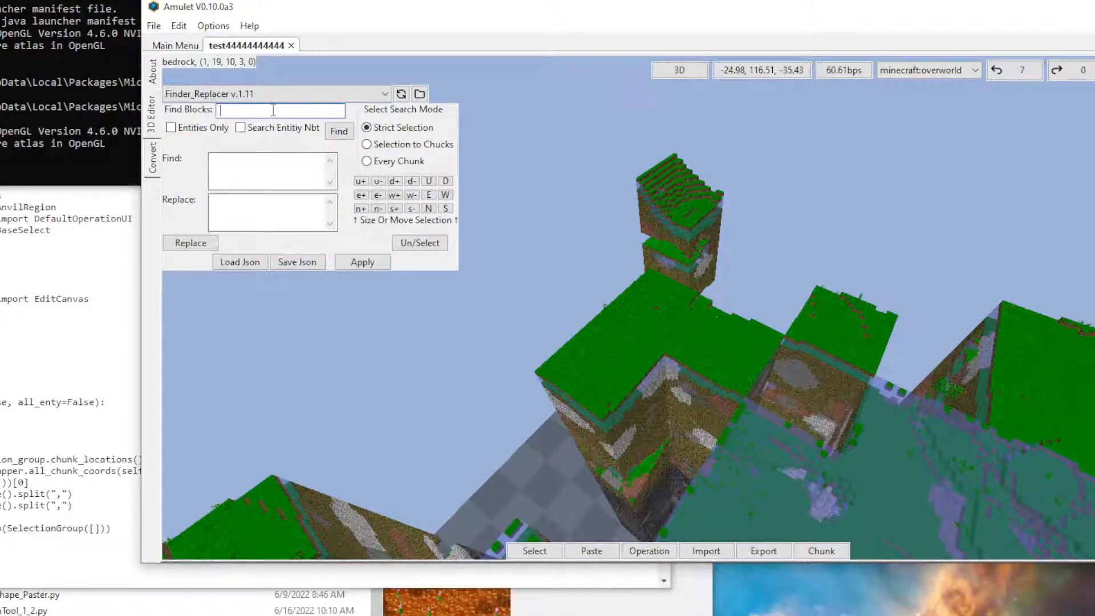
text(DIRT)
drag(250, 110, 208, 111)
click(339, 132)
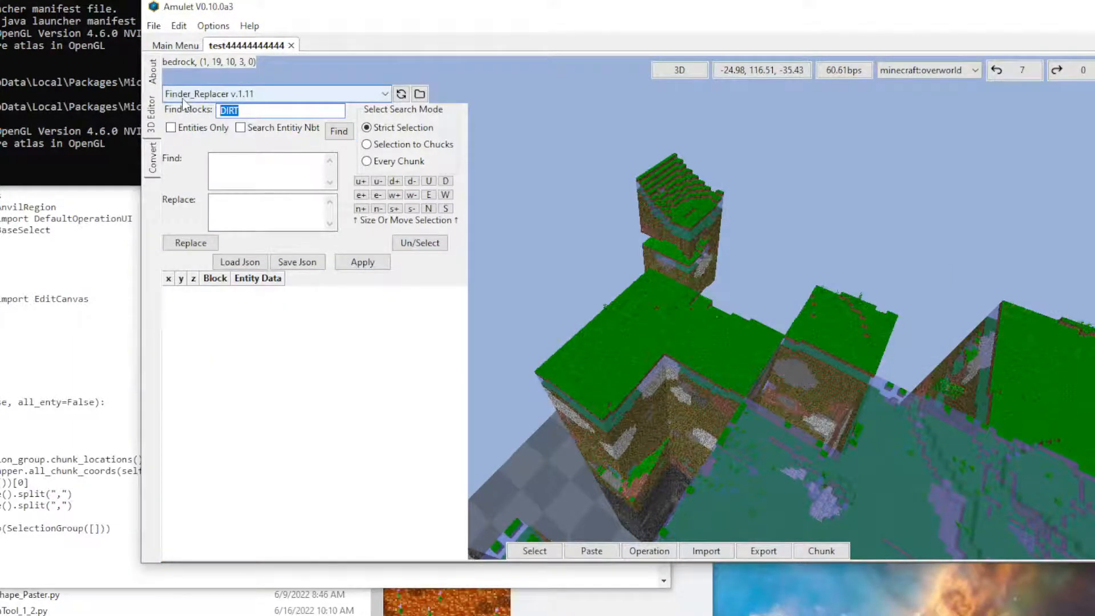
Search the strict selection for GRASS, and repeat the search with grass in lowercase.
text(GRASS)
click(339, 134)
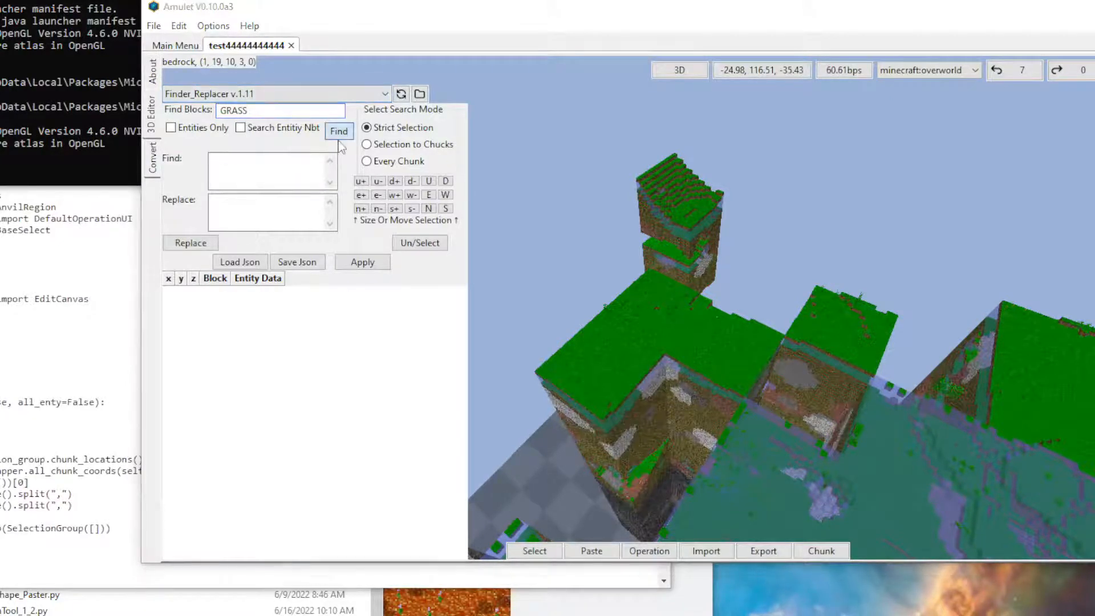
click(302, 94)
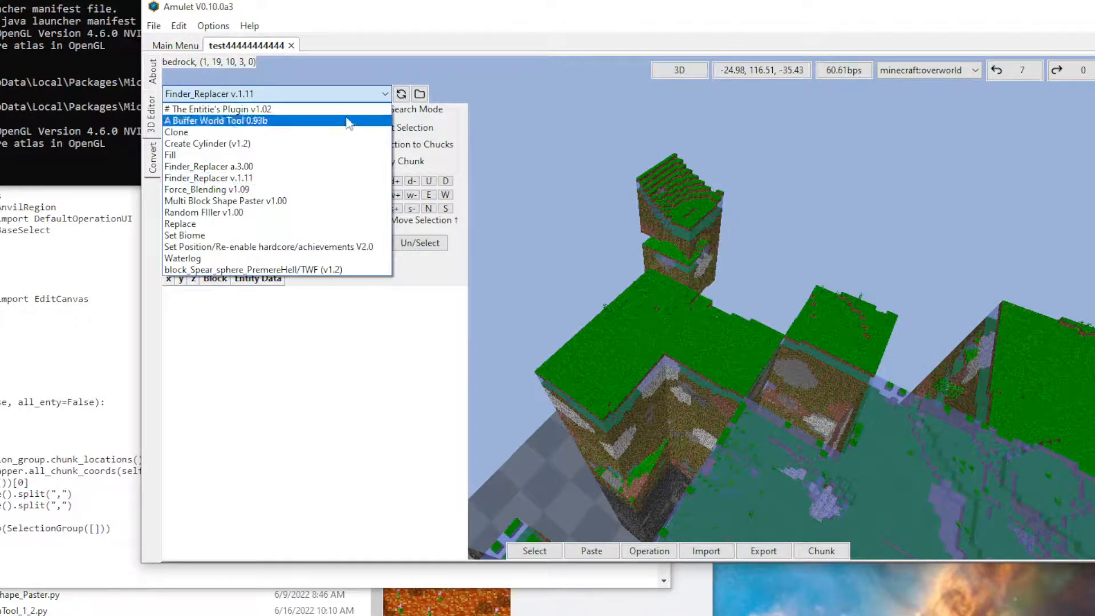
click(412, 312)
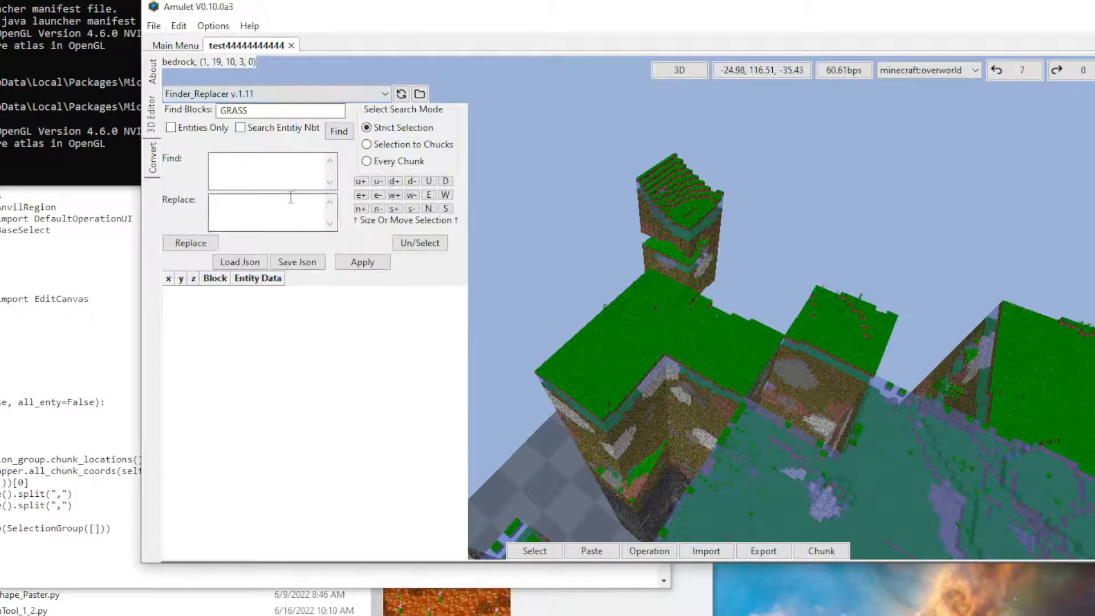
drag(271, 111, 189, 121)
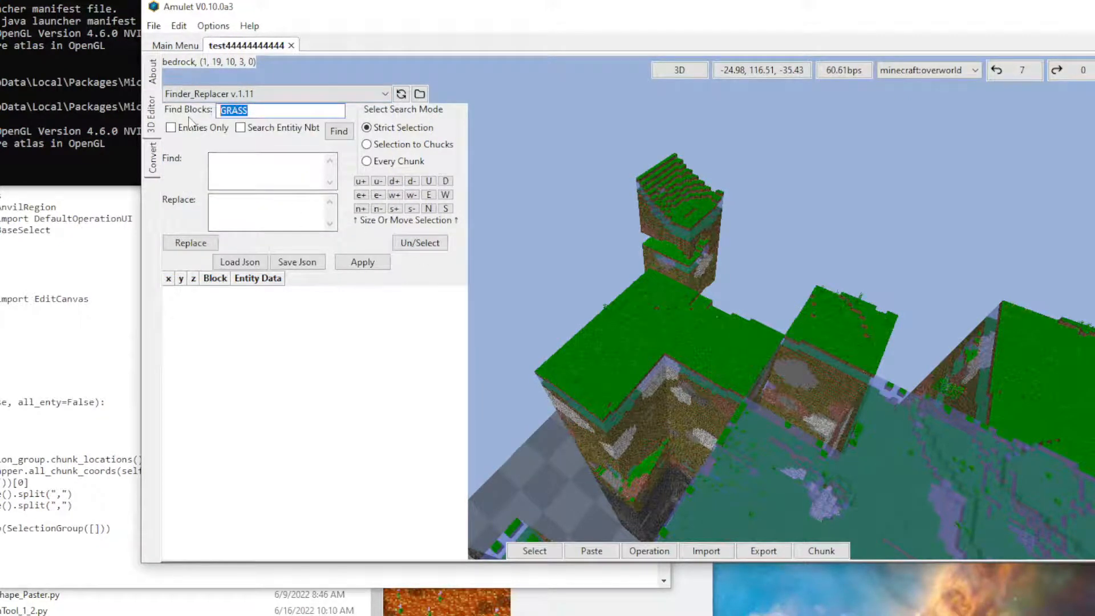
text(grass)
click(338, 131)
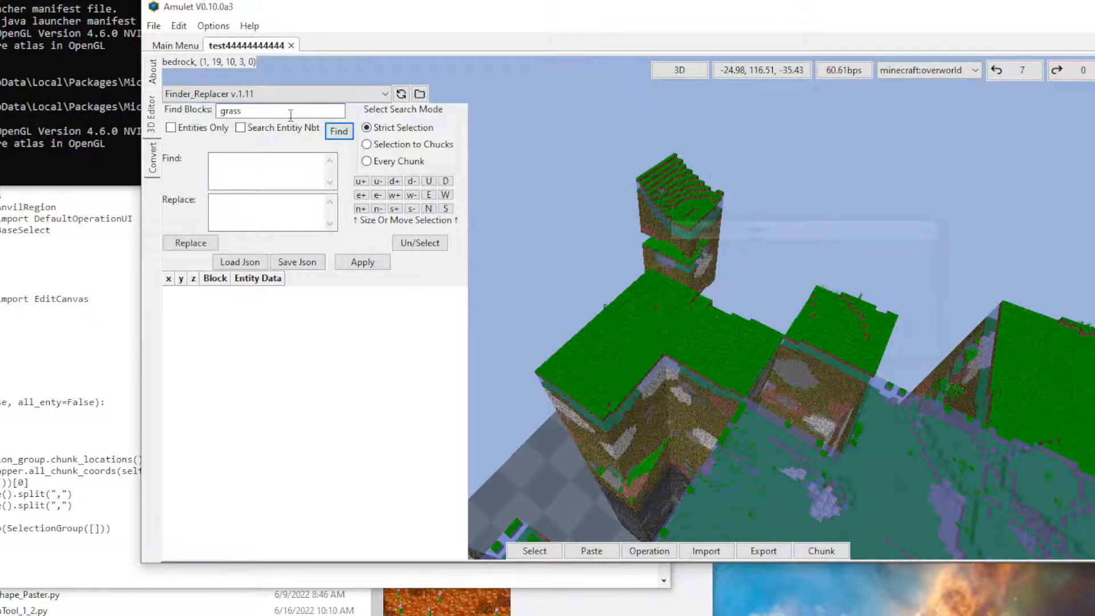
Set the search mode to Every Chunk and search for grass.
drag(288, 114, 188, 122)
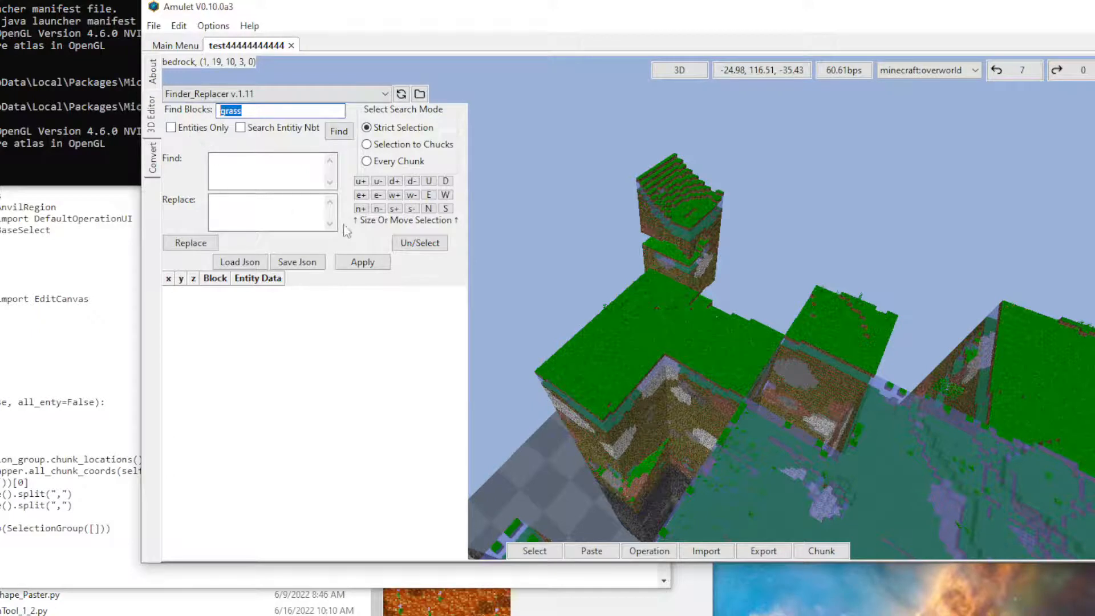
click(366, 162)
click(342, 132)
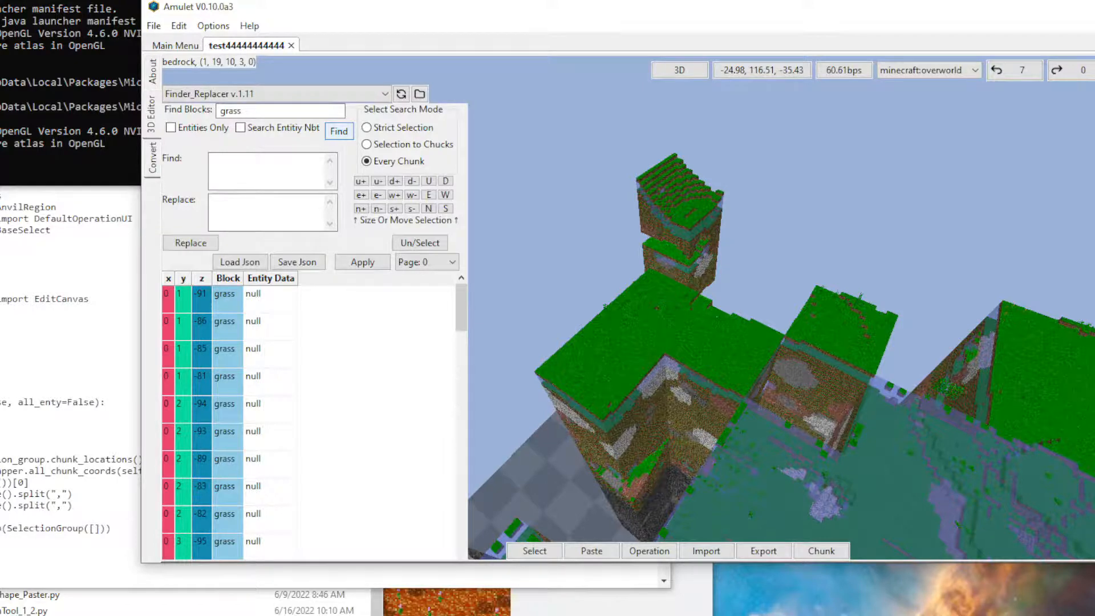
Look over the water-covered terrain from above and near the surface, and review the Find and Replace fields of v.1.11.
right_drag(854, 377, 943, 453)
key(space)
key(shift)
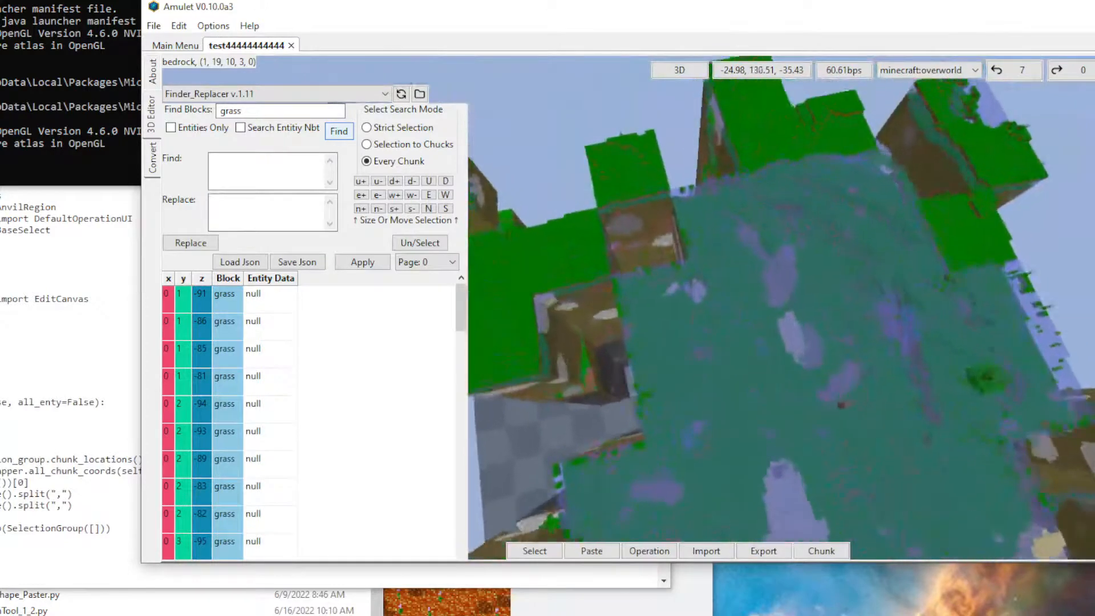
key(shift)
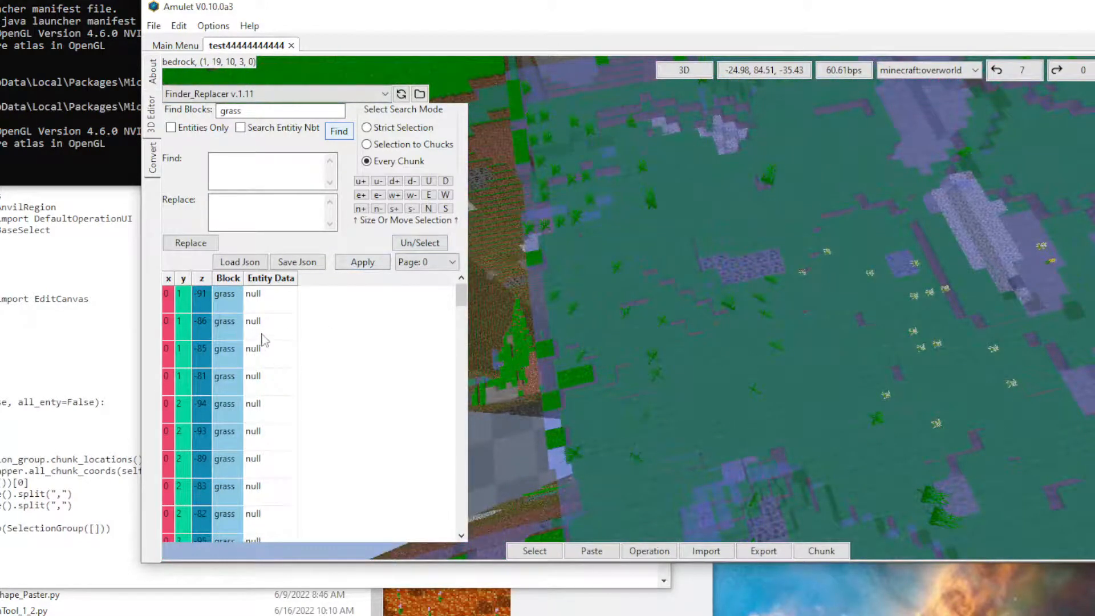
click(244, 163)
click(242, 201)
click(236, 175)
click(248, 200)
click(248, 201)
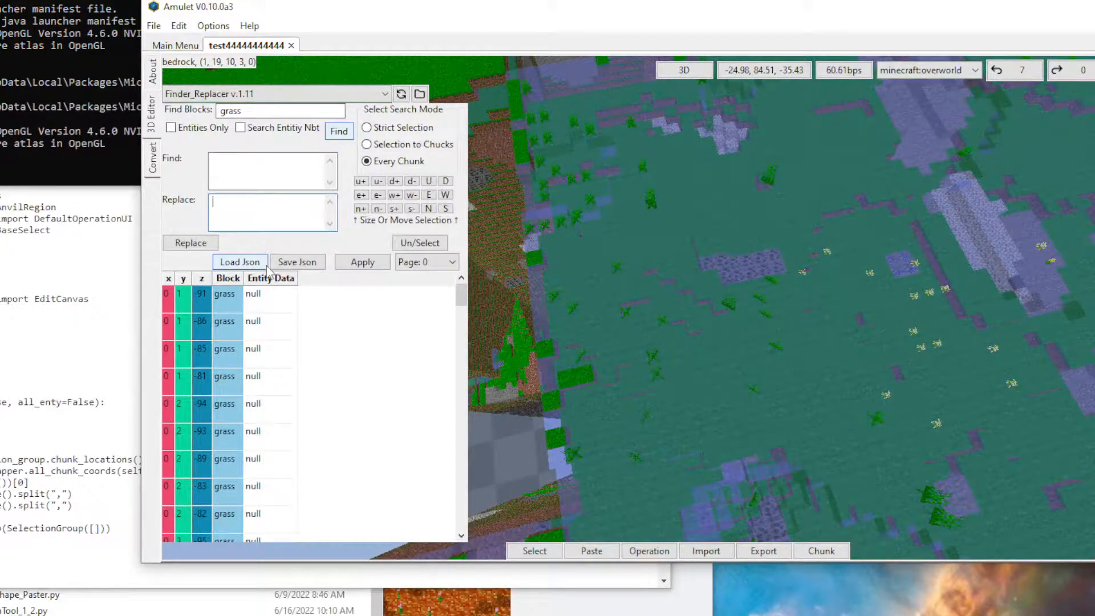
right_drag(636, 377, 639, 274)
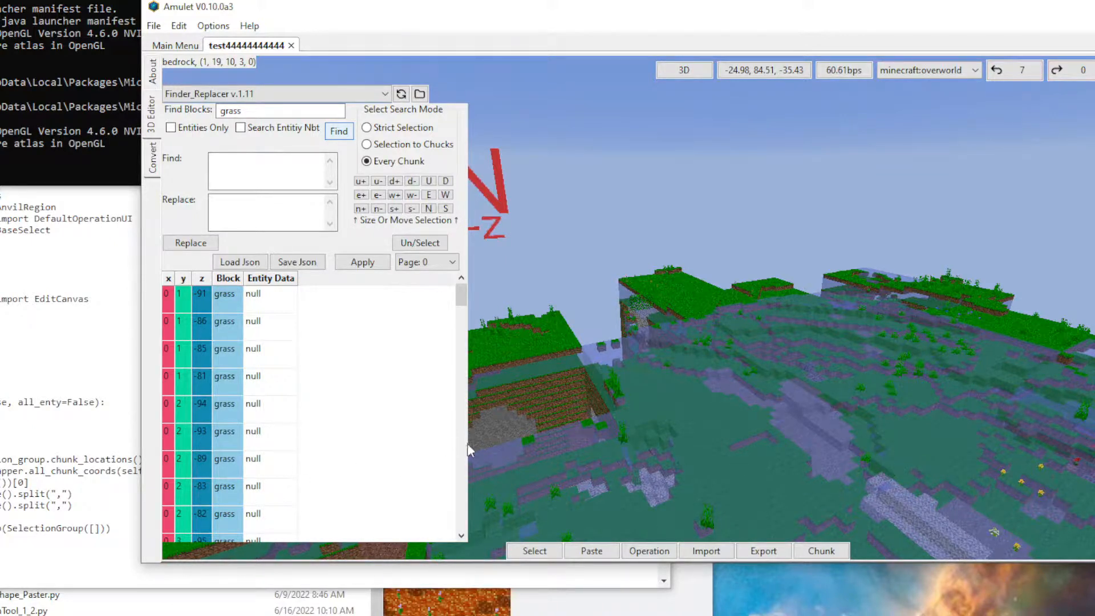
right_drag(737, 323, 679, 306)
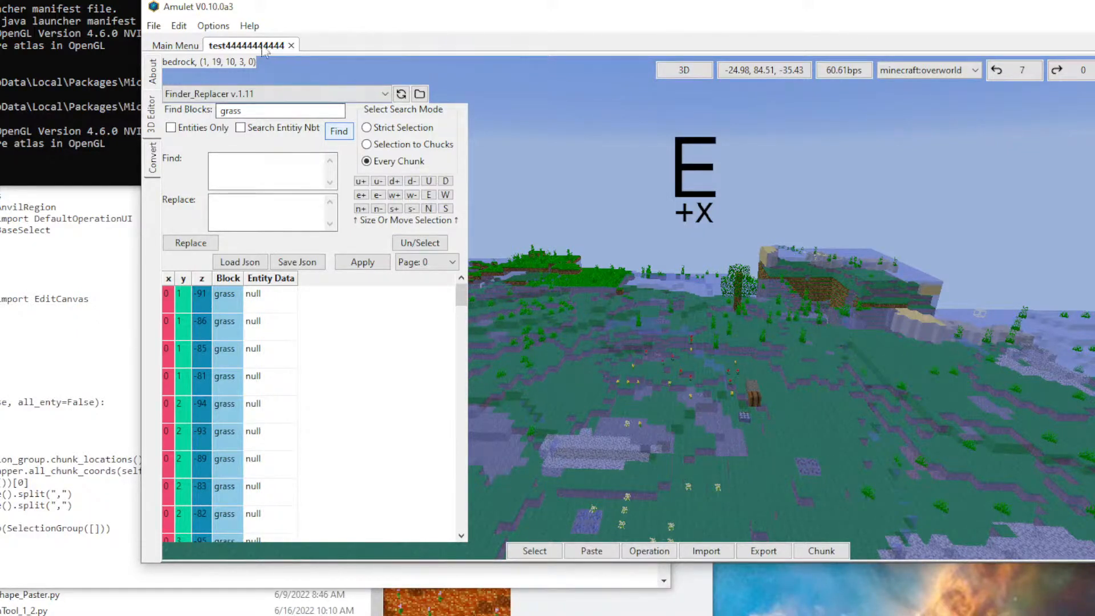
Switch the operation back to Finder_Replacer a.3.00.
click(290, 95)
scroll(293, 102, up, 1)
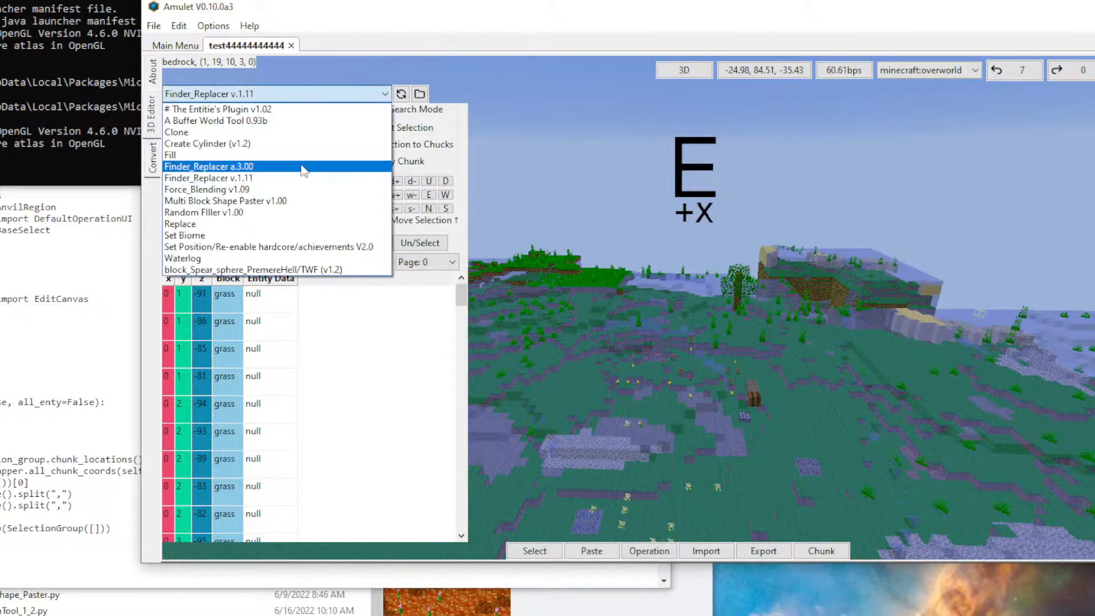
click(302, 165)
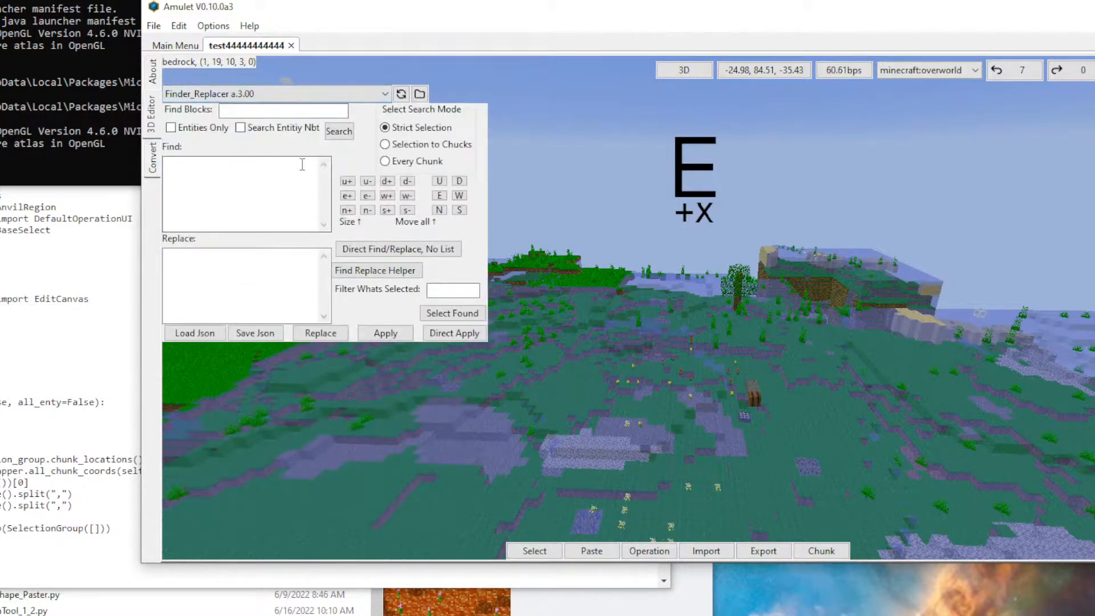